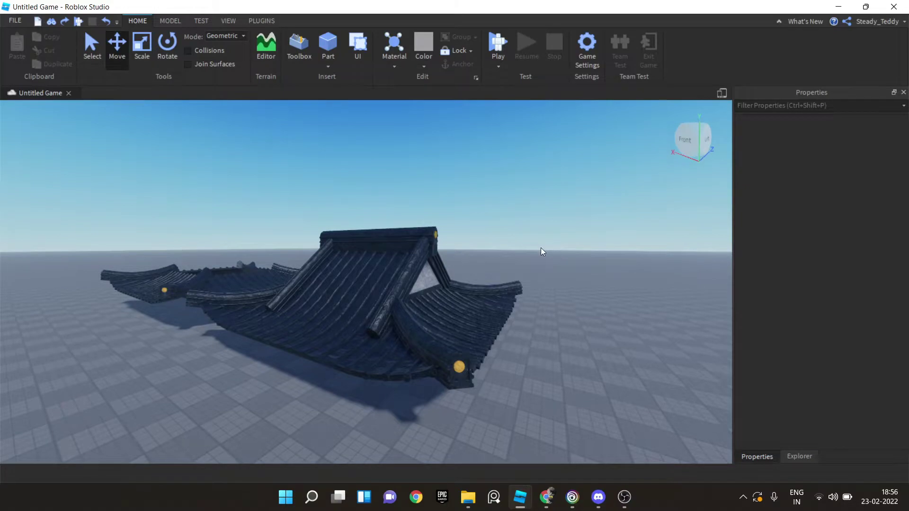
Step: Zoom in and frame the view on the centre roof model and the left roof piece
right_click_drag(543, 252, 543, 252)
scroll(295, 276, "up", 3)
scroll(303, 284, "down", 5)
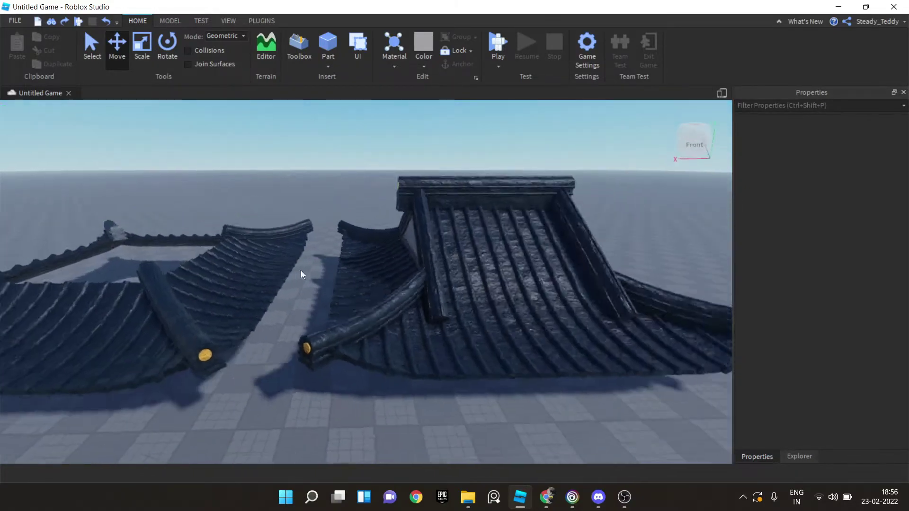
scroll(412, 235, "up", 3)
scroll(403, 285, "down", 3)
left_click(365, 305)
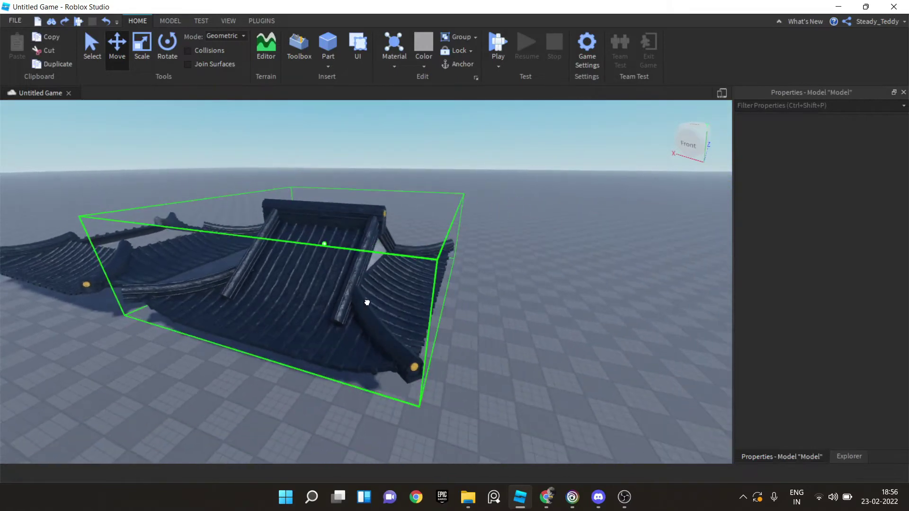
scroll(406, 328, "up", 4)
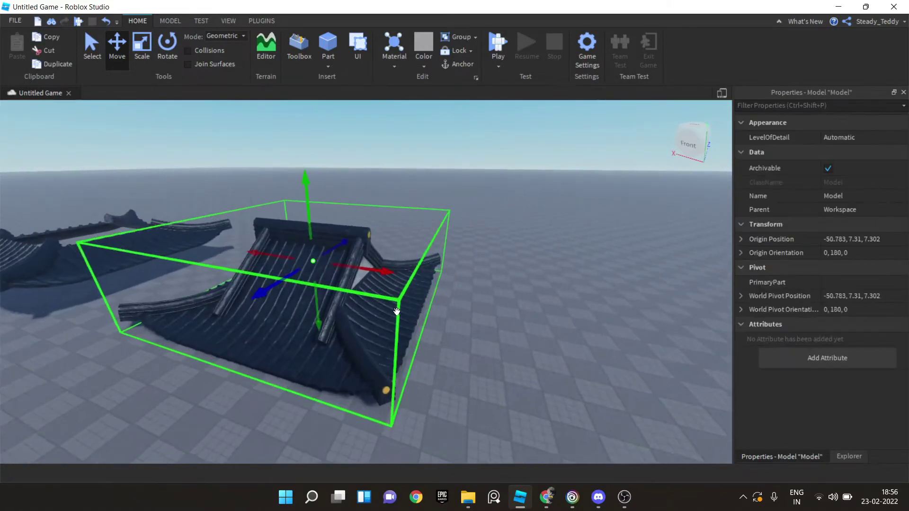
right_click_drag(397, 311, 406, 289)
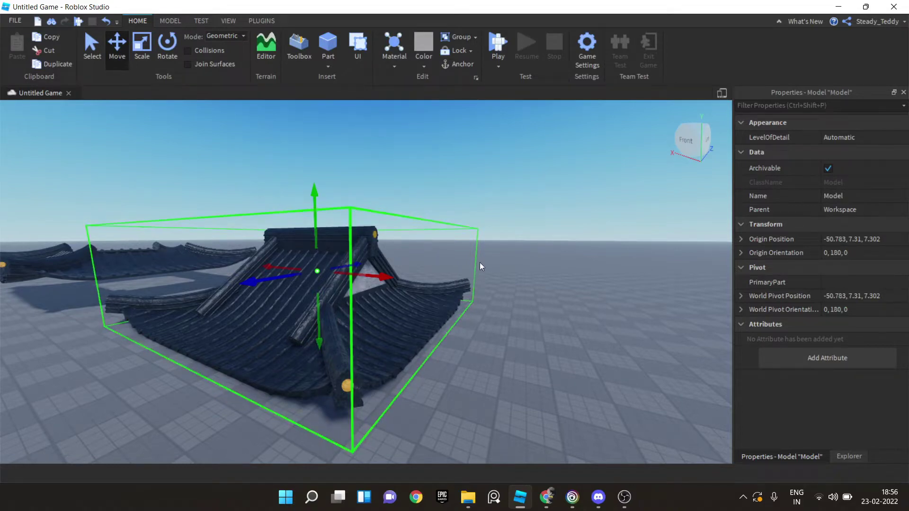
right_click_drag(479, 266, 448, 258)
scroll(193, 229, "up", 3)
left_click(190, 228)
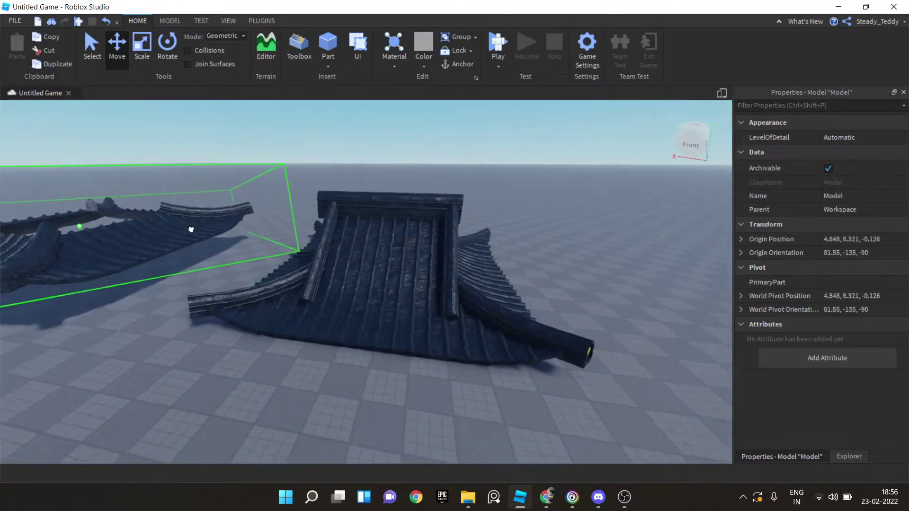
key("f")
scroll(510, 278, "down", 5)
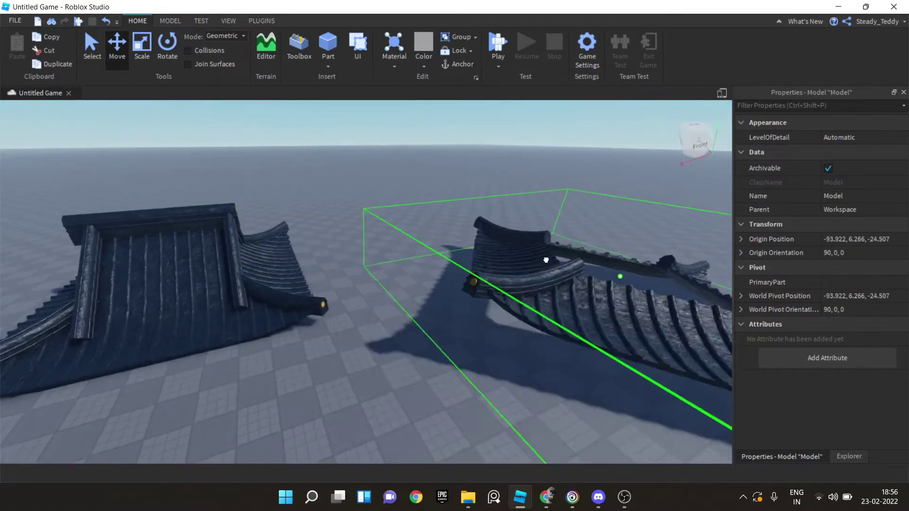
Step: Drag the other curved roof section along X into the centre roof, then view it from above
left_click(532, 248)
right_click_drag(532, 248, 497, 253)
scroll(228, 226, "up", 2)
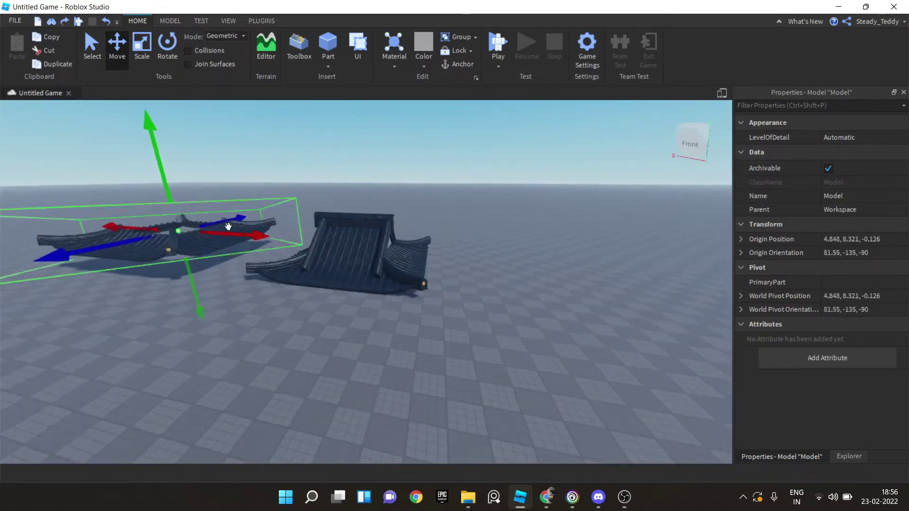
left_click_drag(228, 226, 451, 255)
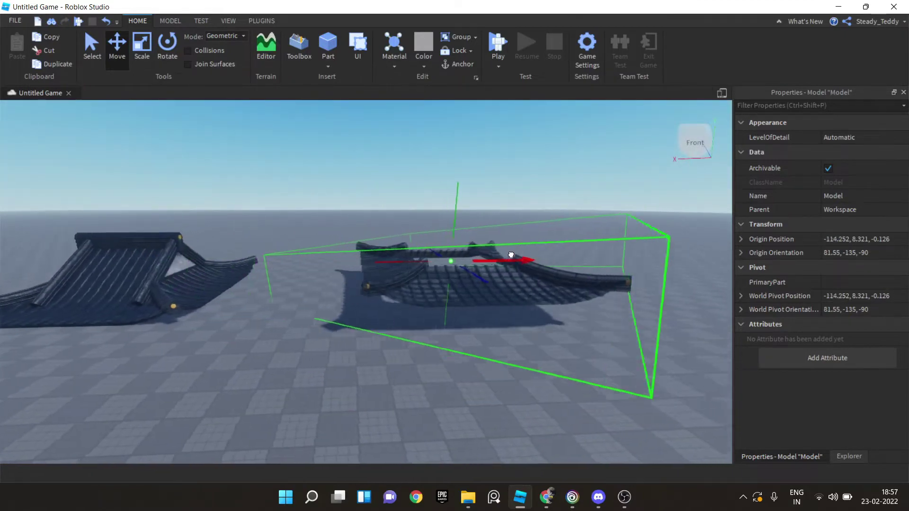
scroll(516, 227, "up", 4)
right_click_drag(516, 229, 351, 233)
left_click(516, 229)
key("w")
right_click_drag(252, 260, 313, 318)
Step: Turn and zoom the view in toward the roof's inner courtyard corner
scroll(325, 313, "down", 2)
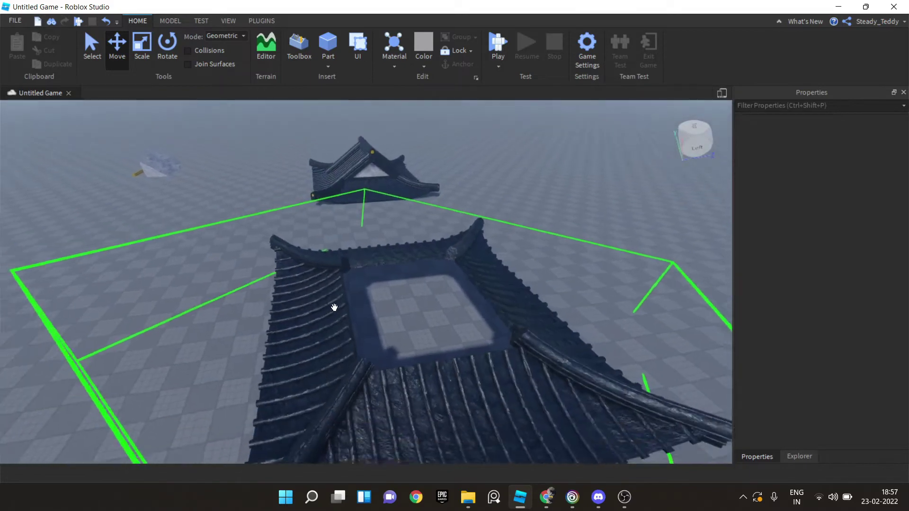
left_click(360, 289)
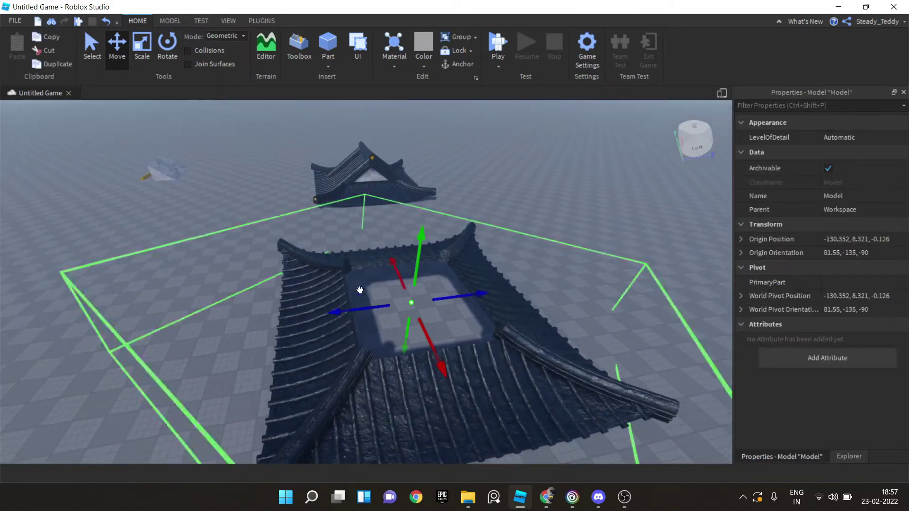
left_click(515, 216)
scroll(515, 217, "down", 3)
right_click_drag(515, 216, 445, 223)
scroll(445, 228, "up", 2)
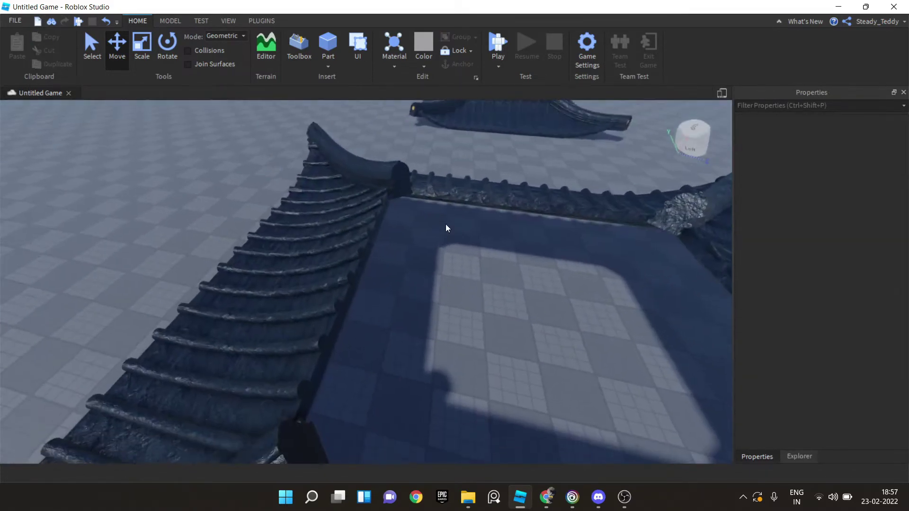
scroll(389, 279, "up", 2)
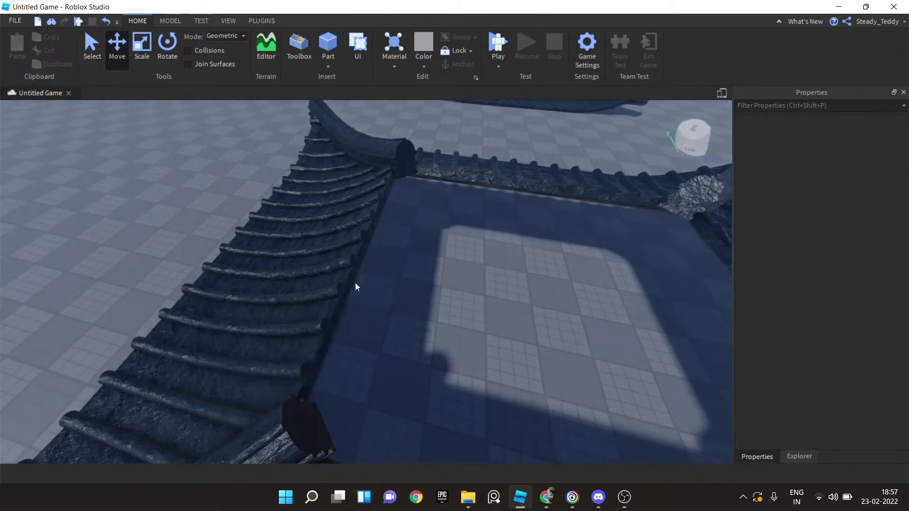
scroll(341, 276, "down", 3)
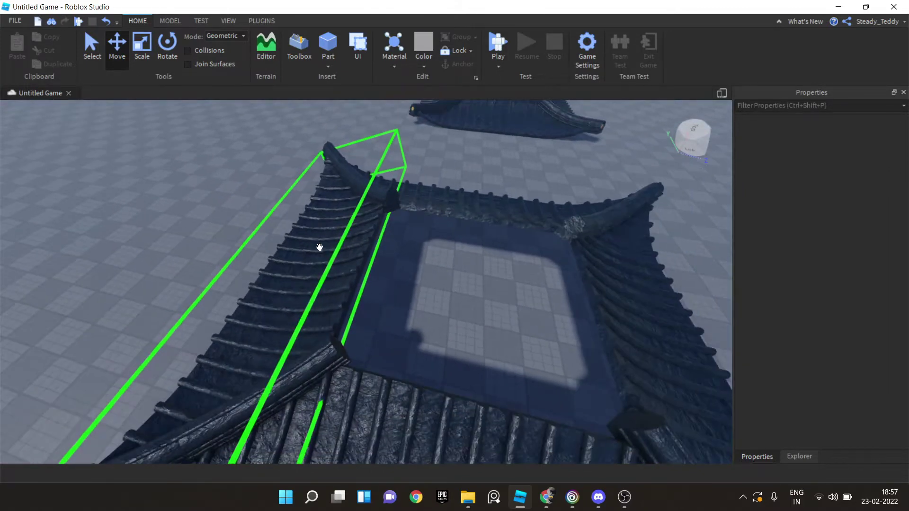
scroll(345, 272, "up", 3)
scroll(348, 269, "up", 2)
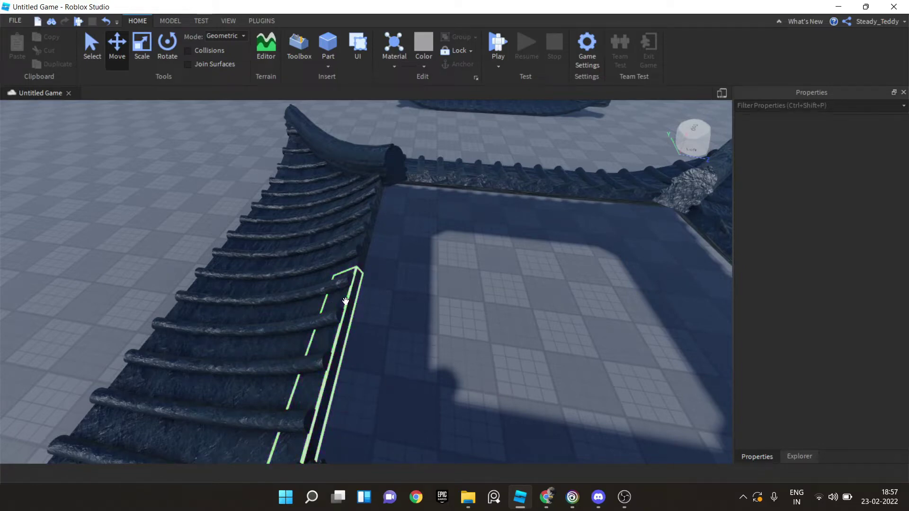
Step: Select both thin black trim strips along the inner courtyard edge
left_click(345, 301)
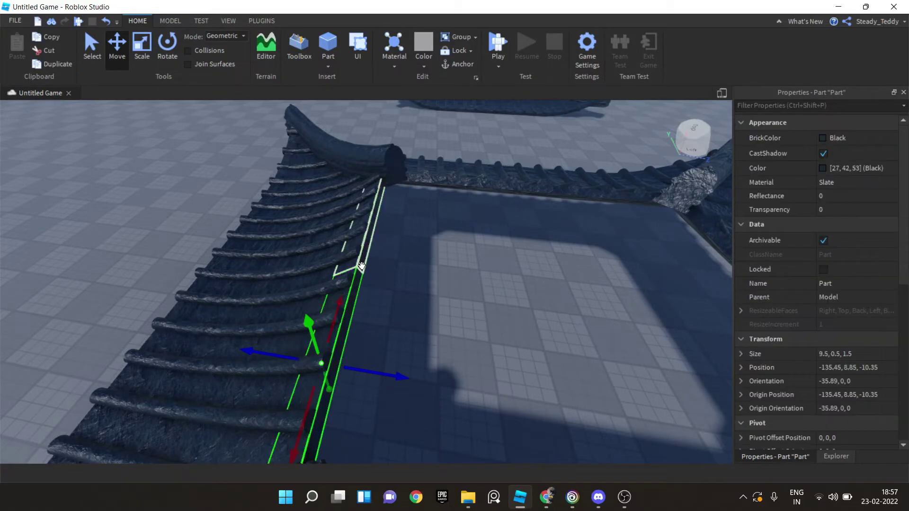
left_click(361, 266, "ctrl")
right_click_drag(361, 267, 284, 27)
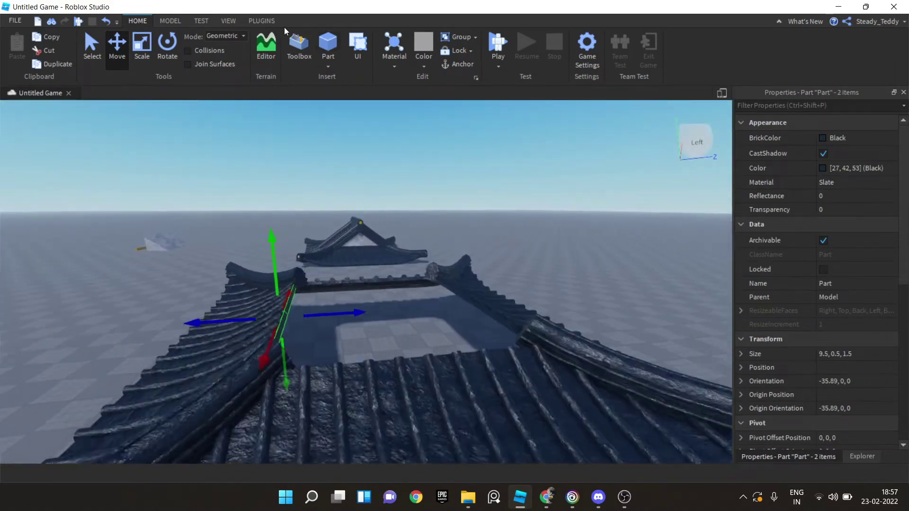
Step: Open Building Tools by F3X and lengthen the selected black strip along the roof edge
left_click(262, 21)
scroll(797, 56, "down", 5)
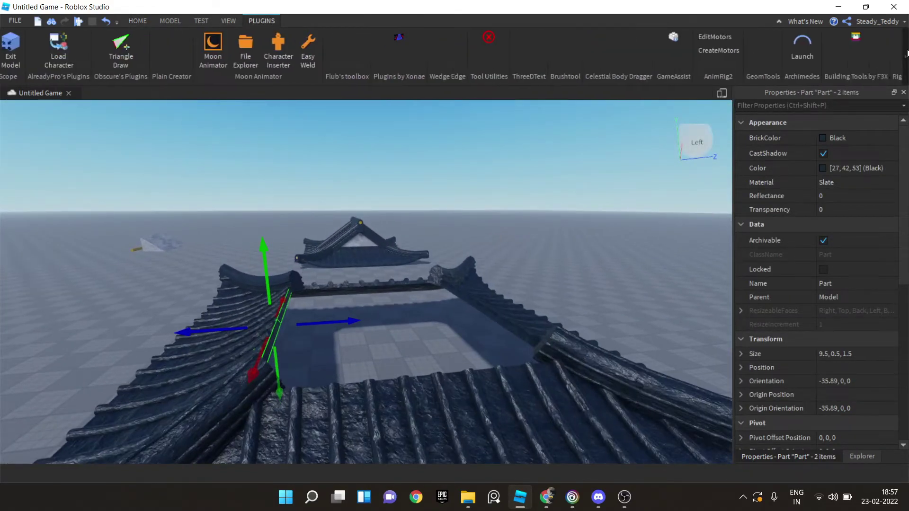
left_click(696, 38)
right_click_drag(360, 278, 359, 278)
key("x")
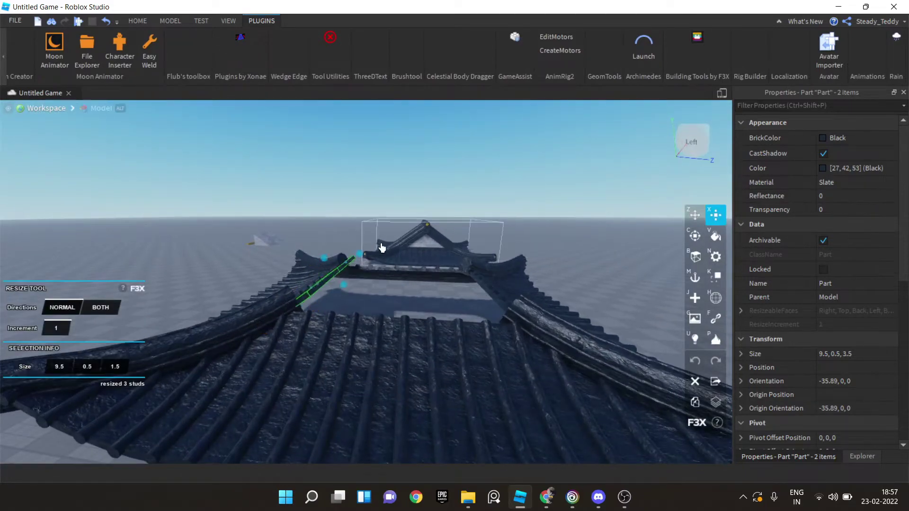
left_click_drag(382, 247, 387, 245)
key("w")
key("d")
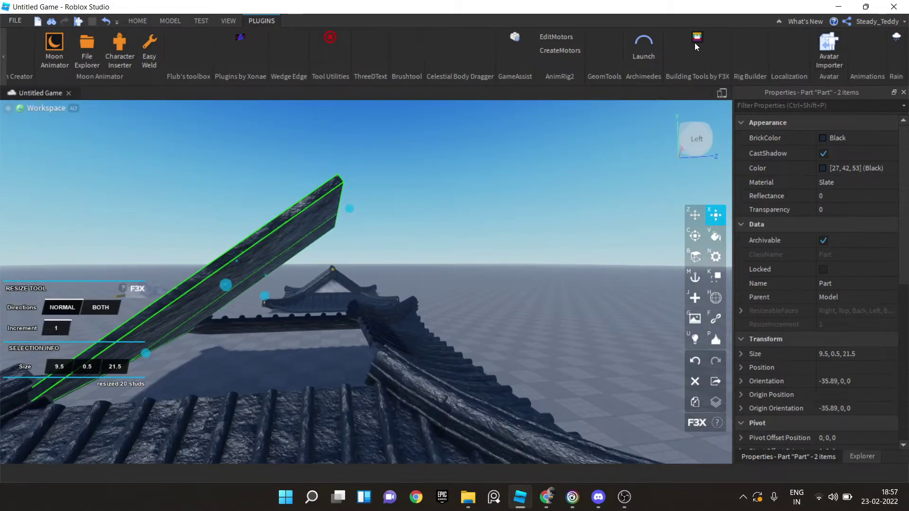
left_click(695, 42)
right_click_drag(561, 239, 387, 369)
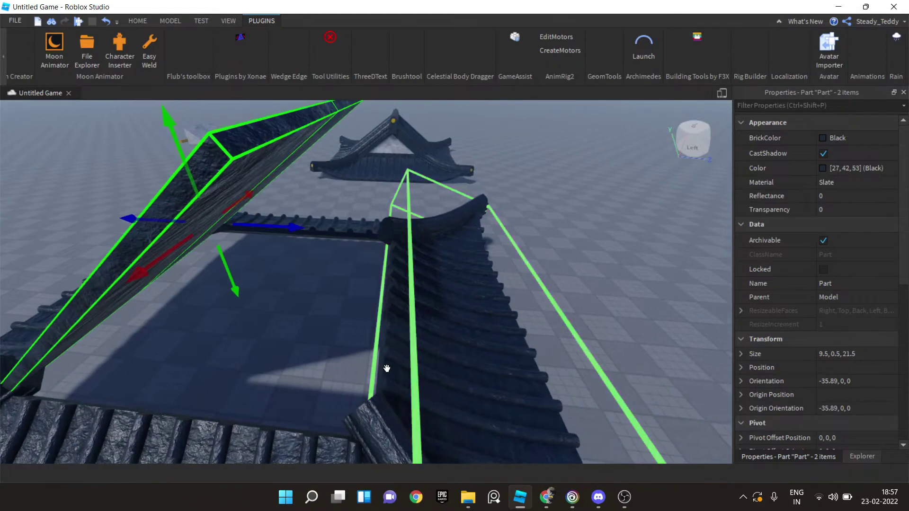
Step: Reselect both corner trim strips and stretch them to 21.5 and 18.5 studs
left_click(383, 339)
scroll(406, 349, "up", 2)
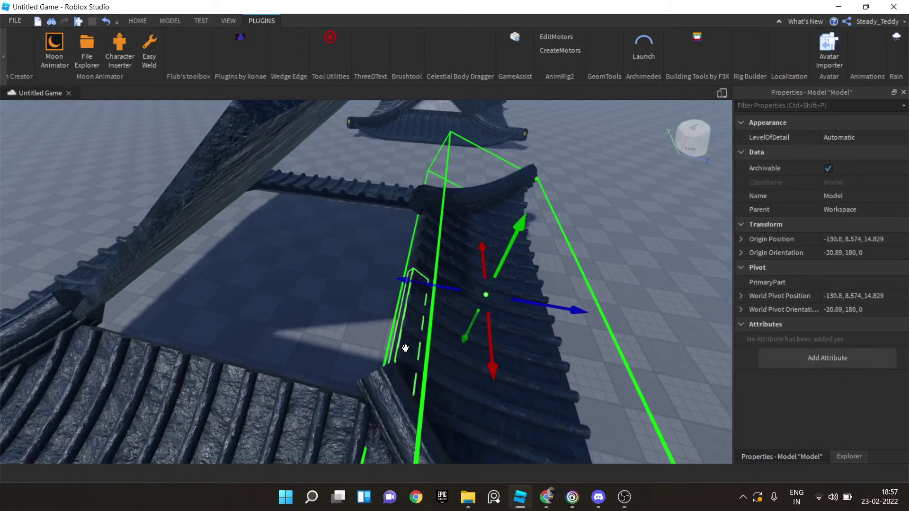
left_click(422, 246)
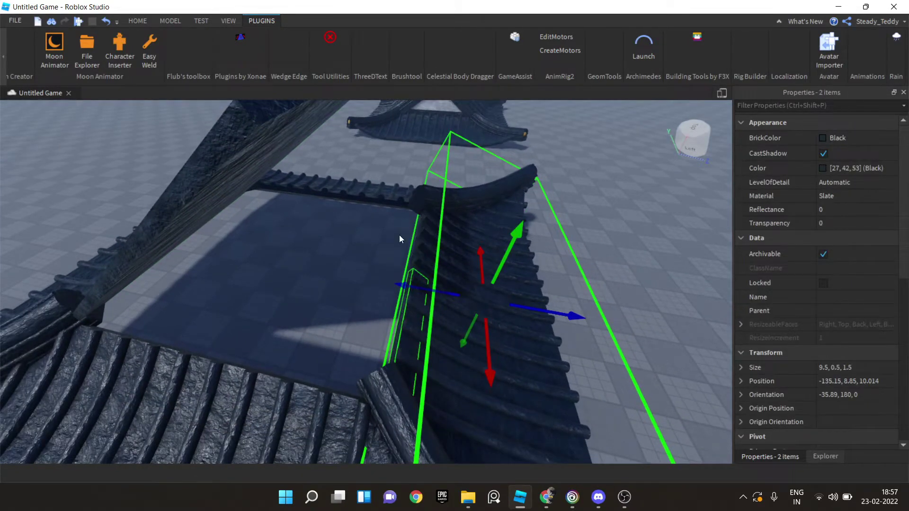
left_click(399, 234)
left_click(370, 270)
left_click(402, 305)
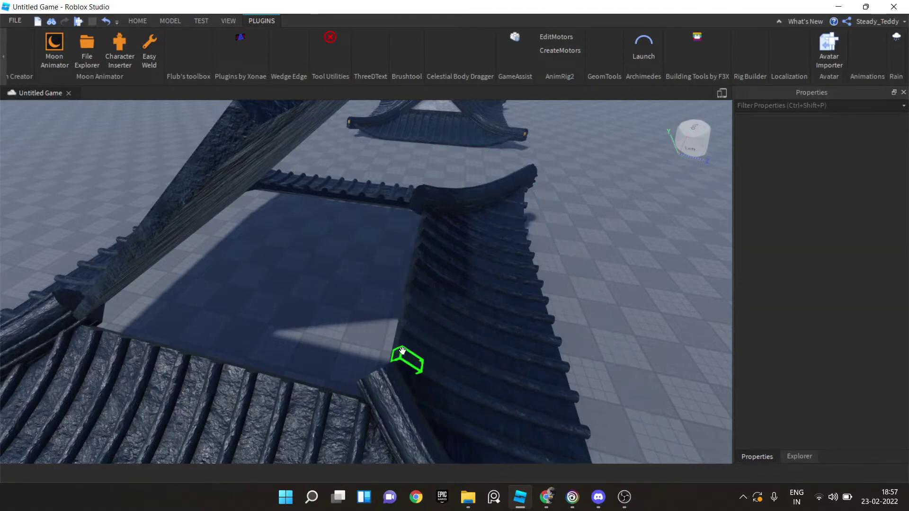
left_click(408, 346)
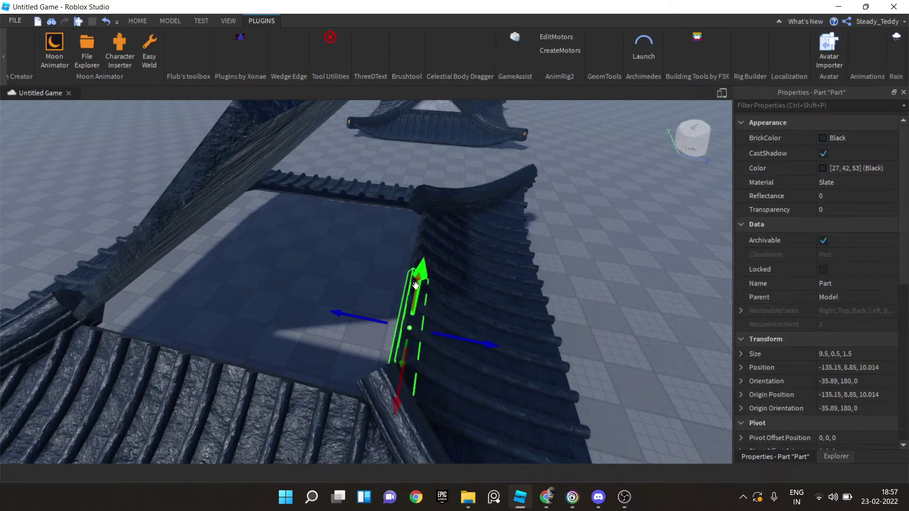
left_click(415, 251, "ctrl")
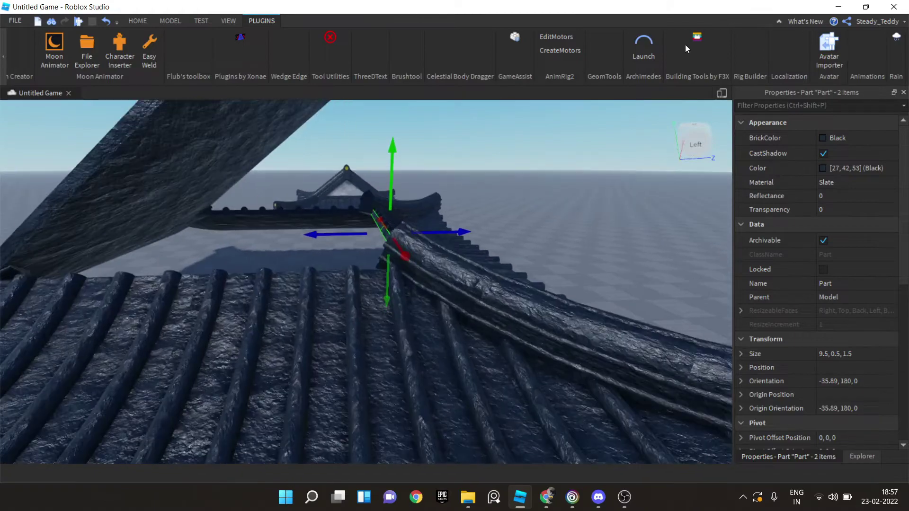
left_click(696, 40)
right_click_drag(564, 189, 392, 269)
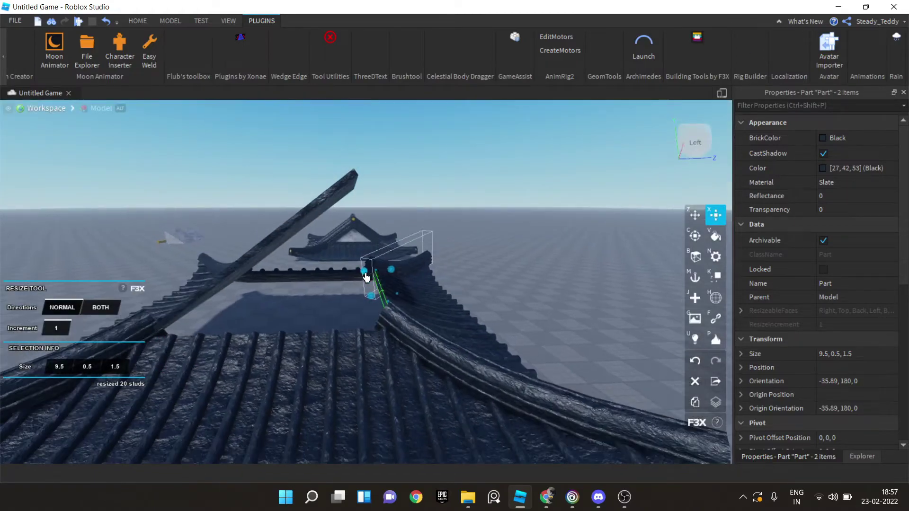
left_click_drag(366, 276, 278, 191)
right_click_drag(263, 180, 299, 242)
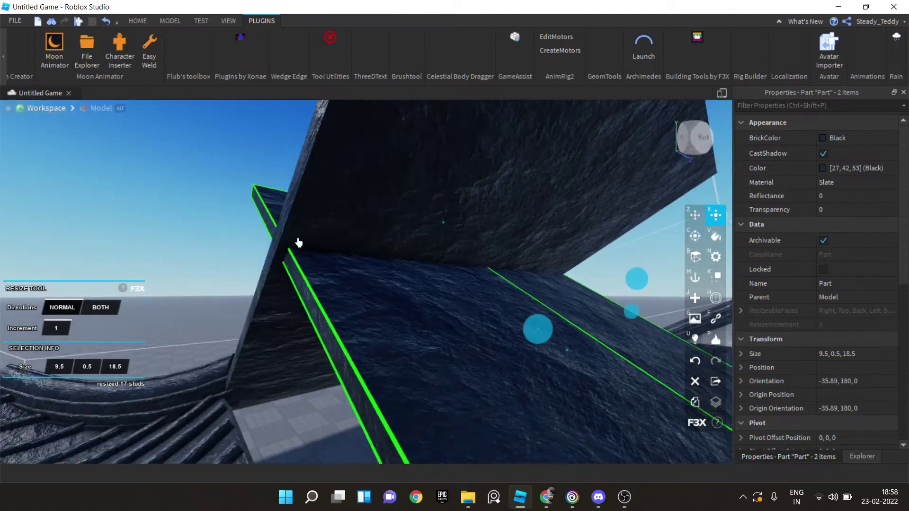
Step: Join the two black strips at their faces using GeomTools' OuterTouch resize
left_click(701, 39)
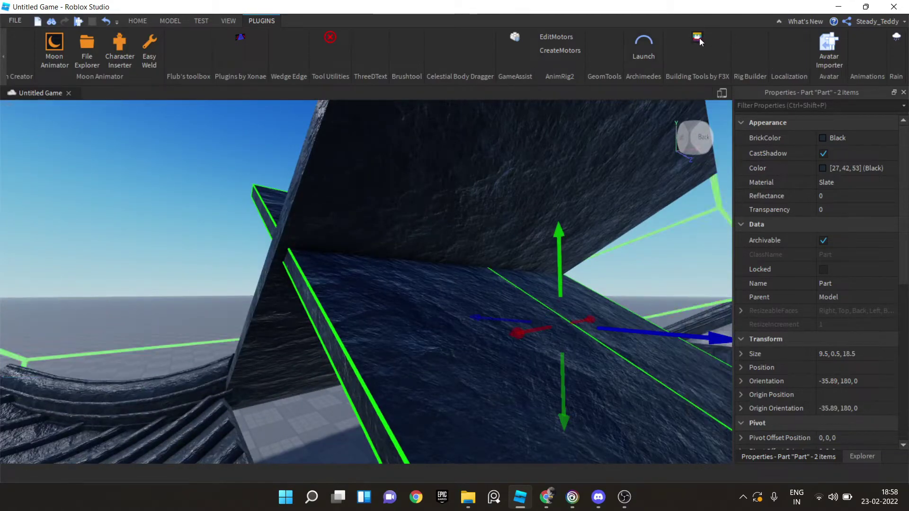
left_click(612, 40)
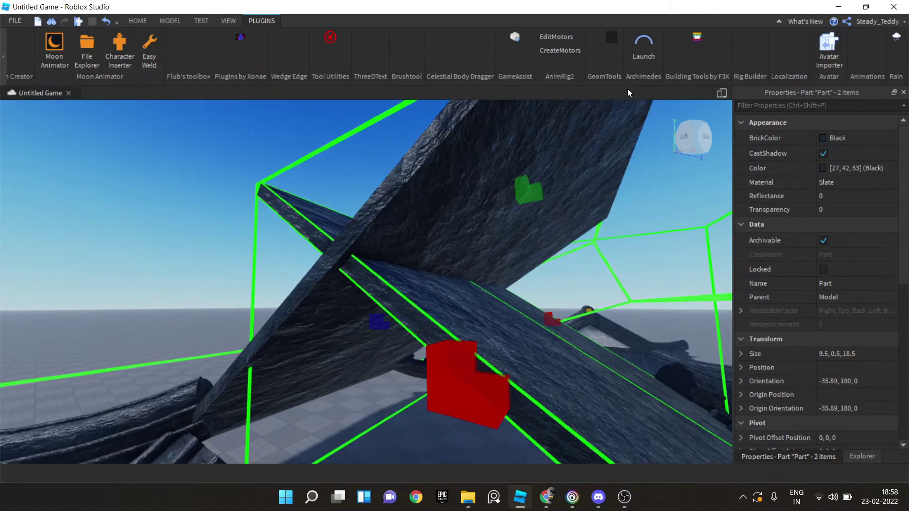
left_click(600, 38)
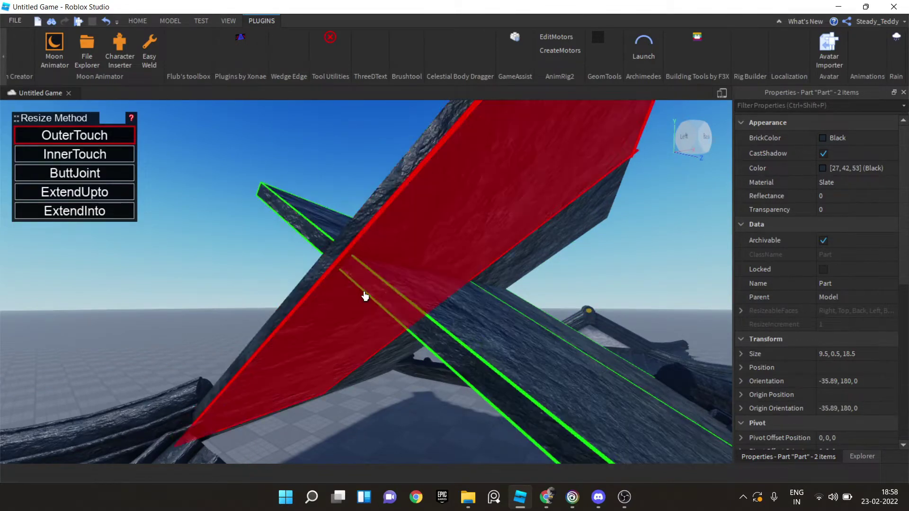
left_click(361, 244)
right_click_drag(342, 232, 369, 264)
scroll(396, 314, "up", 3)
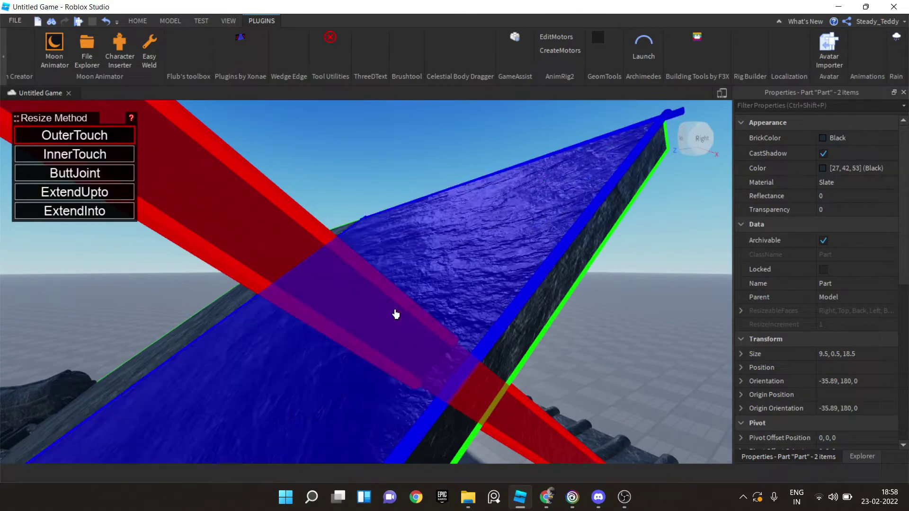
left_click(540, 336)
left_click(599, 38)
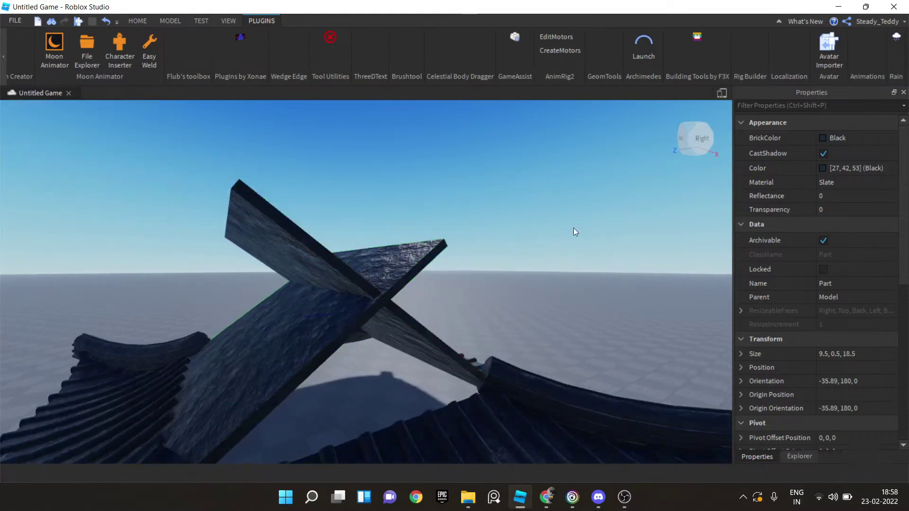
Step: Orbit around the gable boards to check the joint at the peak
right_click_drag(573, 229, 549, 142)
key("w")
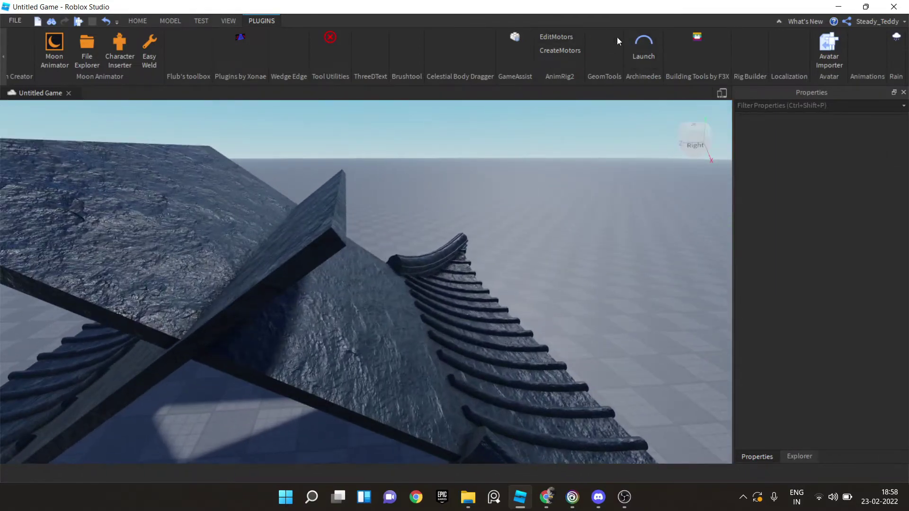
left_click(596, 38)
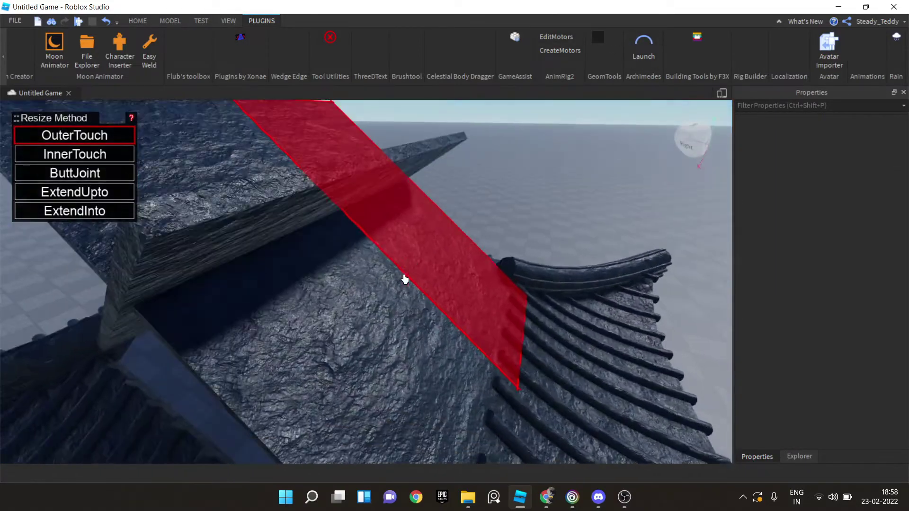
right_click_drag(334, 179, 374, 266)
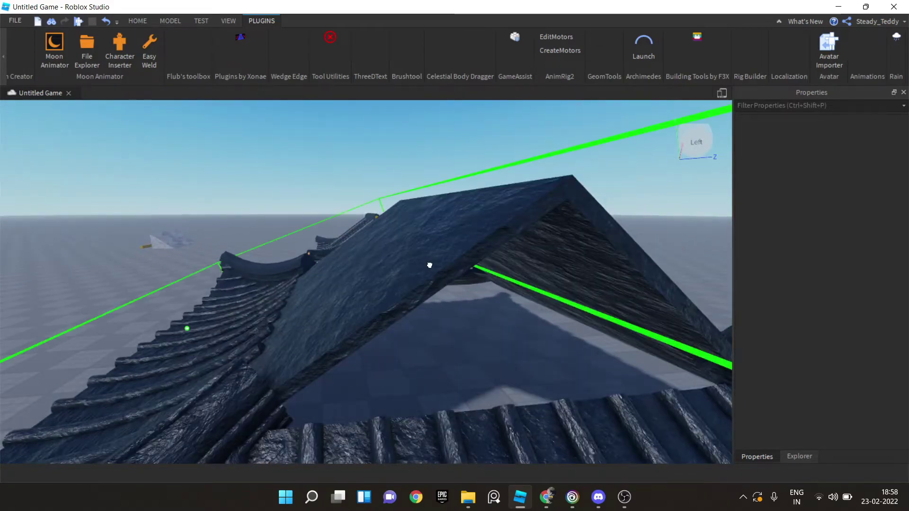
Step: Rotate the whole roof model 180 degrees
left_click(431, 264)
scroll(414, 293, "down", 3)
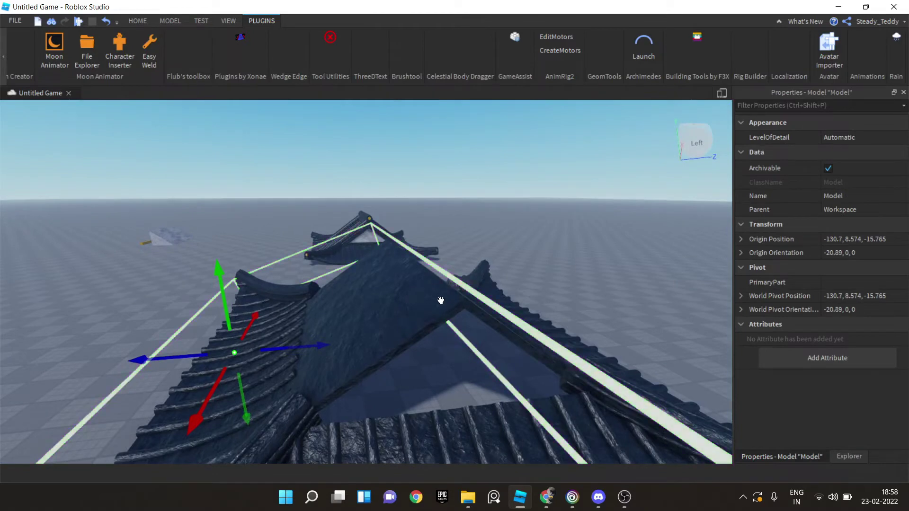
left_click_drag(441, 300, 438, 299)
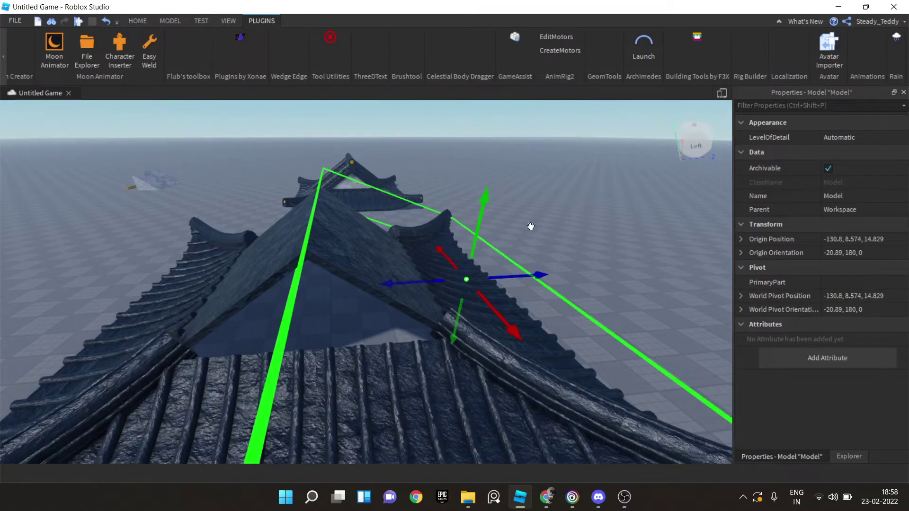
scroll(357, 290, "up", 3)
Step: Resize one slanted gable board to about 1.1 studs thick with F3X
left_click(357, 290)
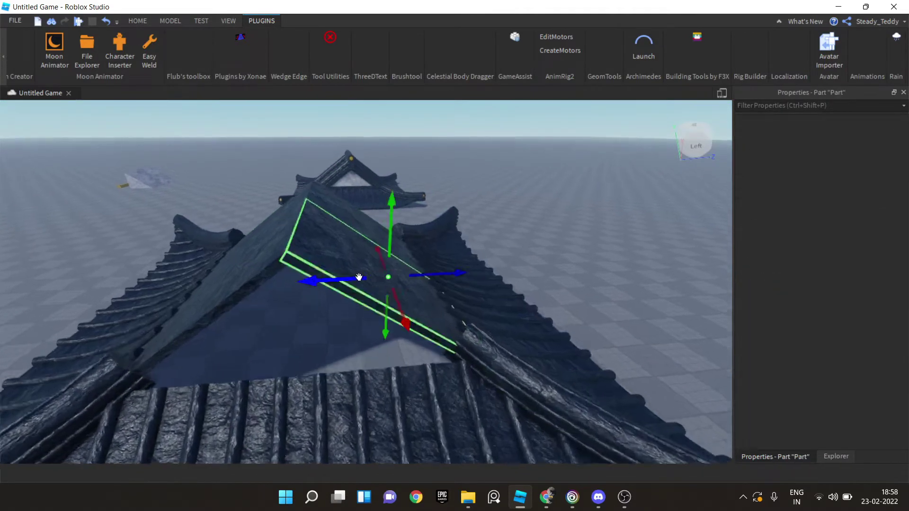
left_click(695, 38)
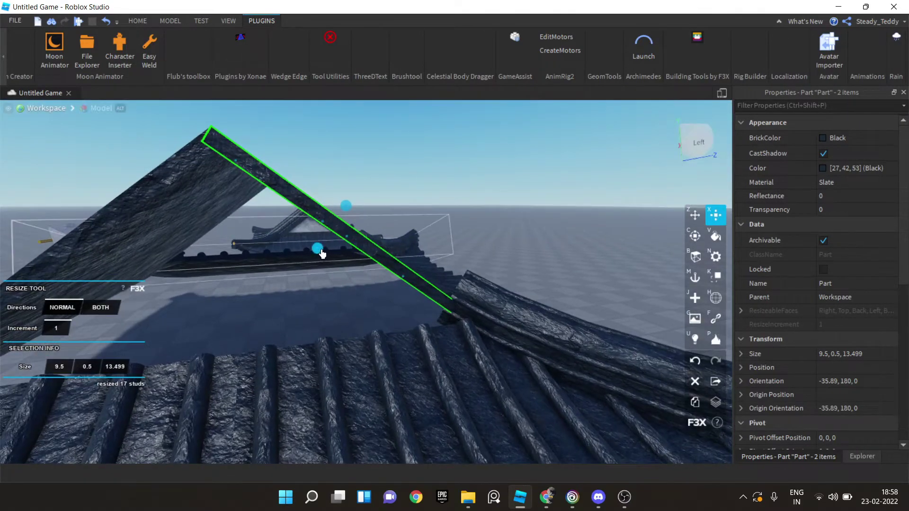
left_click_drag(316, 259, 311, 257)
right_click_drag(311, 258, 84, 331)
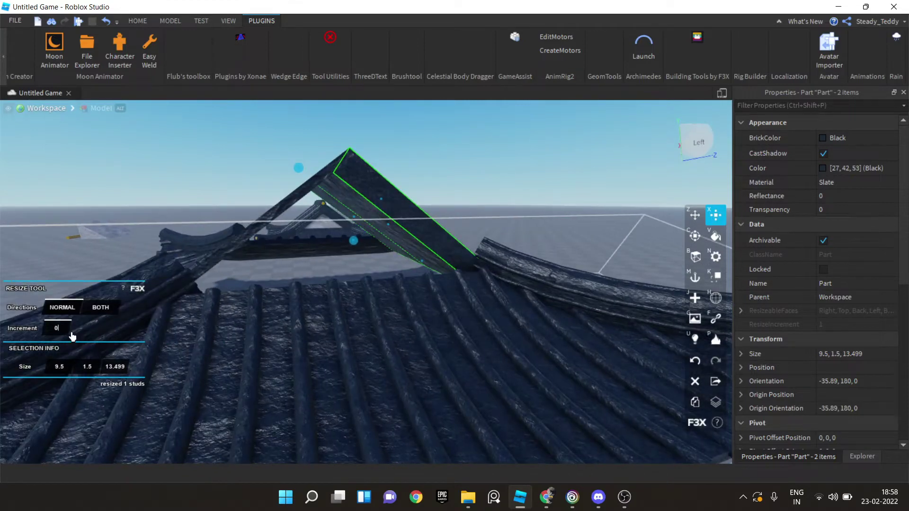
scroll(365, 279, "up", 5)
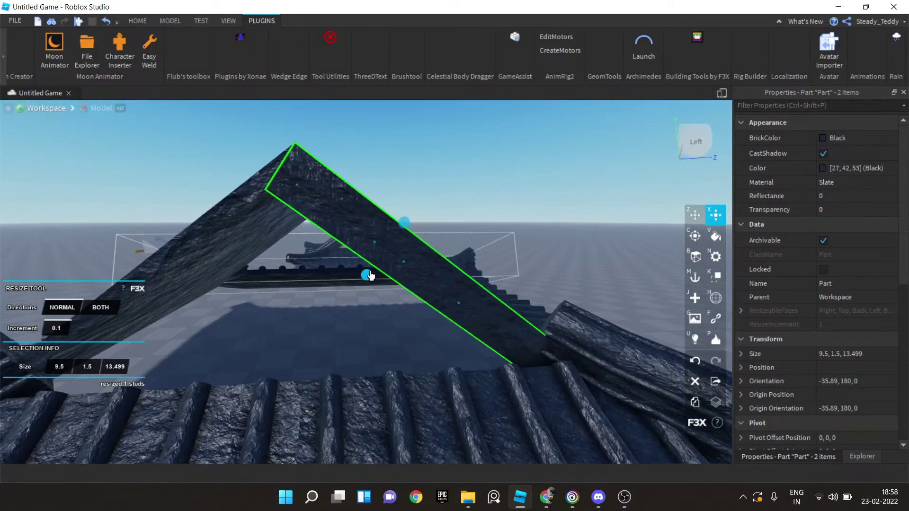
left_click_drag(366, 276, 373, 273)
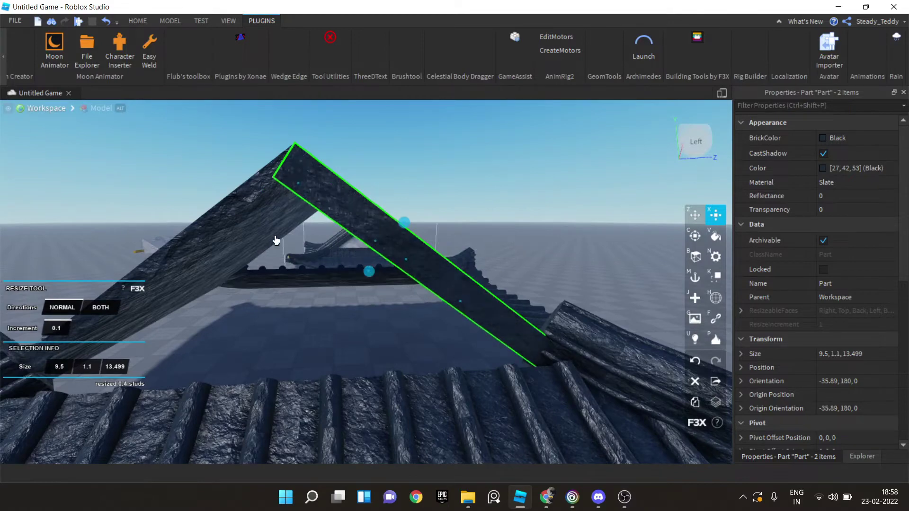
Step: Thicken the left slanted gable board to 1.2 studs
left_click(254, 223)
scroll(256, 204, "up", 5)
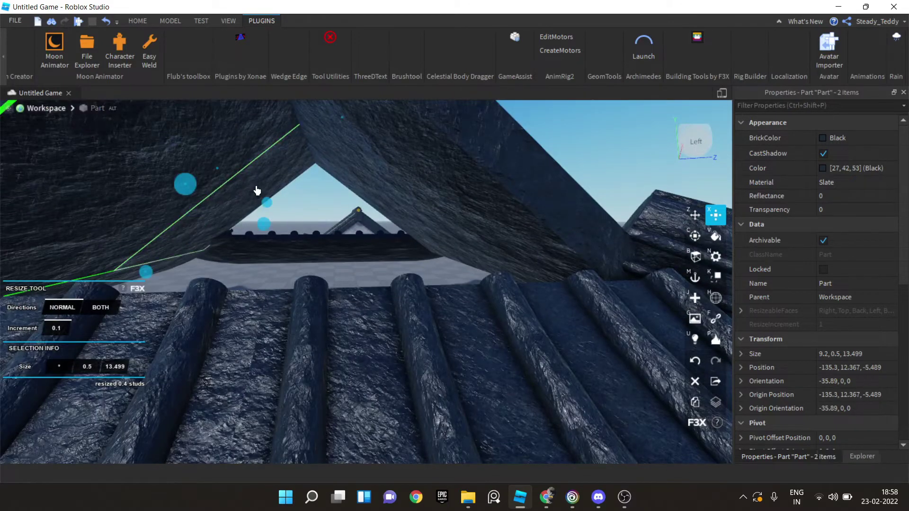
scroll(257, 190, "down", 5)
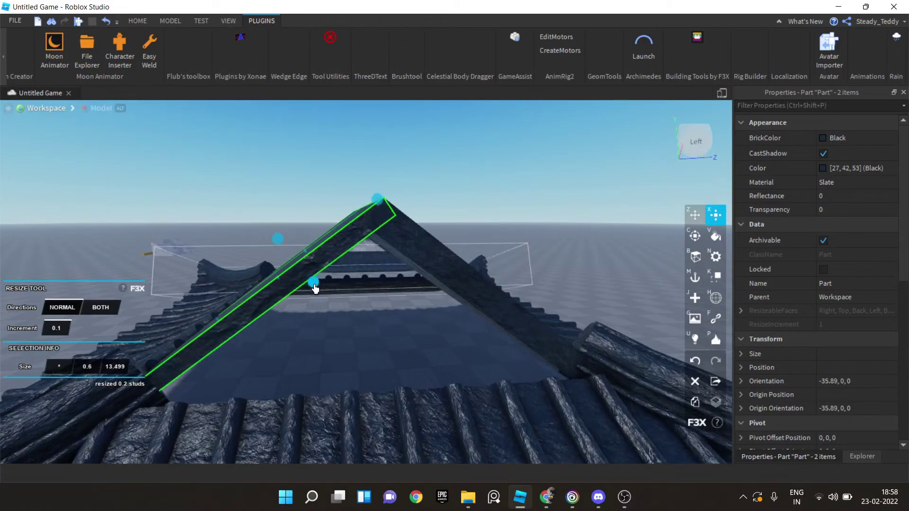
left_click_drag(315, 289, 316, 291)
key("w")
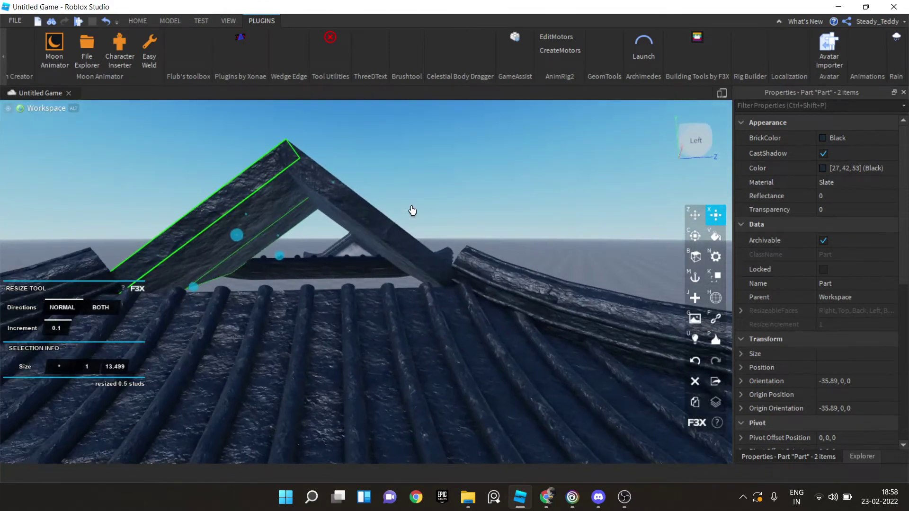
key("a")
left_click_drag(340, 290, 341, 284)
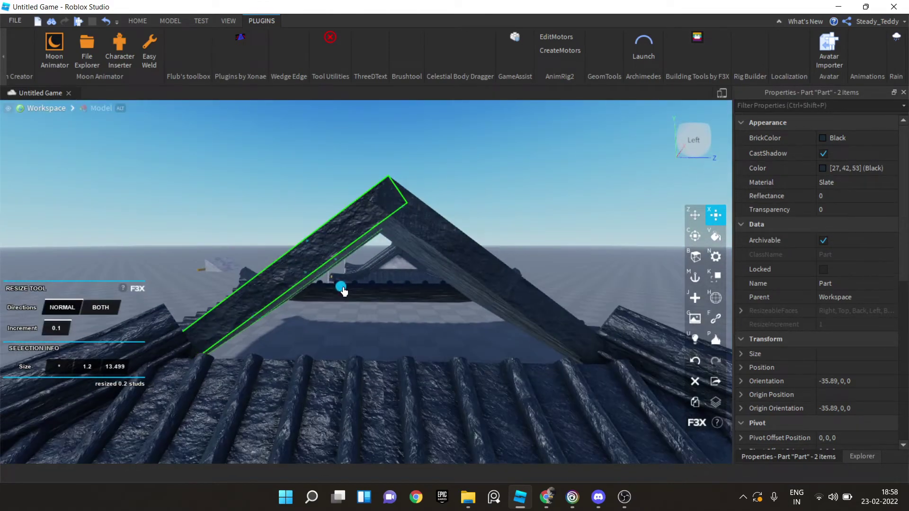
key("w")
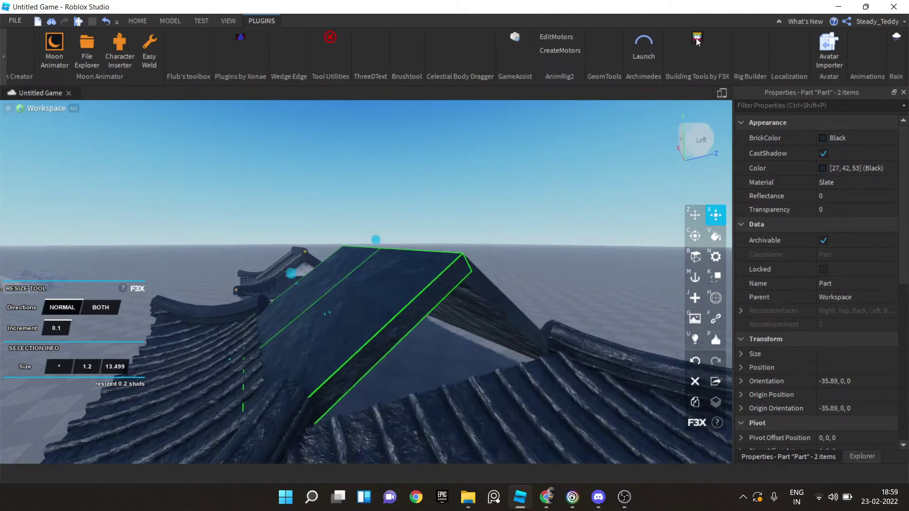
left_click(697, 37)
right_click_drag(585, 223, 584, 224)
Step: Select the small tile pieces at the ridge edge with the Select tool
right_click_drag(427, 308, 448, 286)
right_click_drag(434, 223, 398, 234)
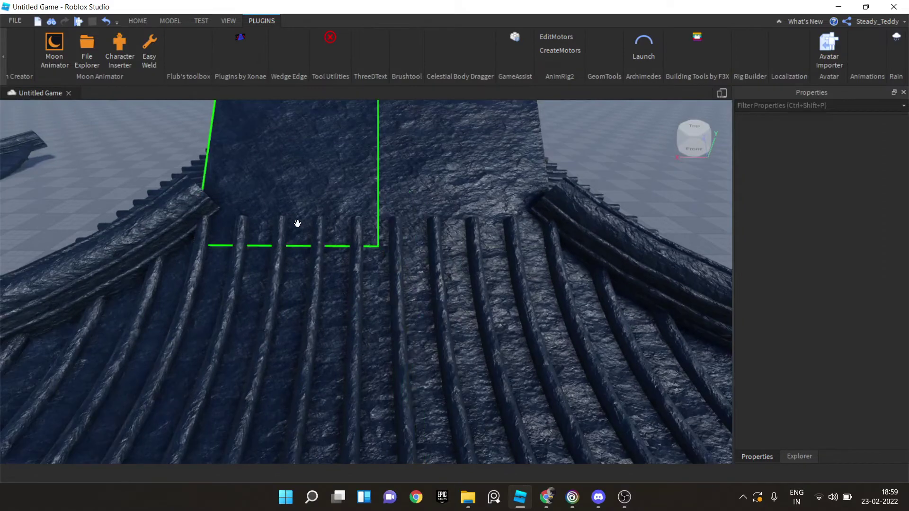
left_click(204, 234)
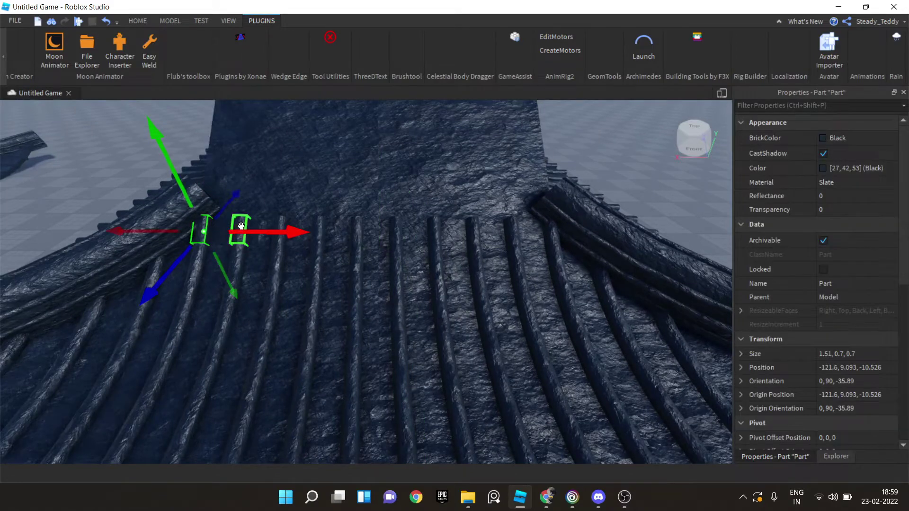
left_click(137, 21)
left_click(90, 47)
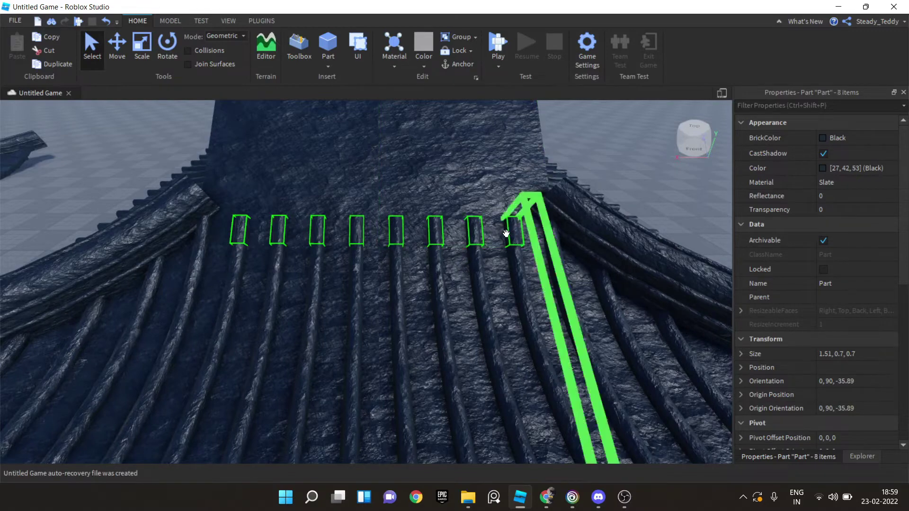
right_click_drag(507, 233, 497, 234)
scroll(498, 234, "down", 10)
Step: Stretch the eight tile pieces from 1.51 to 13.51 studs up the left slope with F3X Resize
left_click(262, 21)
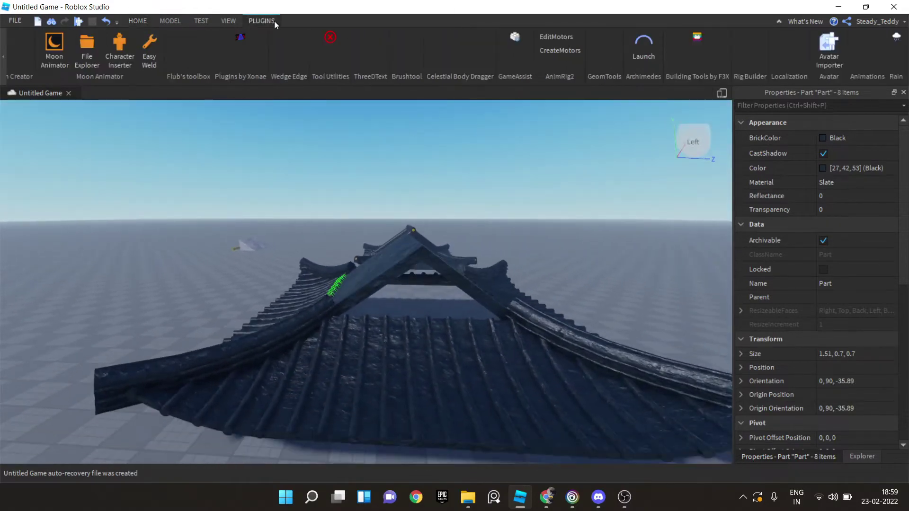
left_click(696, 37)
scroll(390, 203, "up", 4)
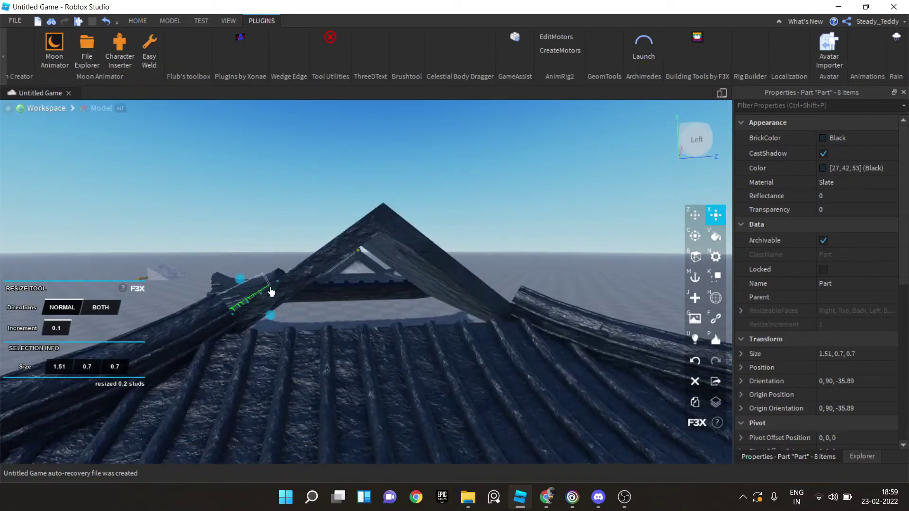
key("e")
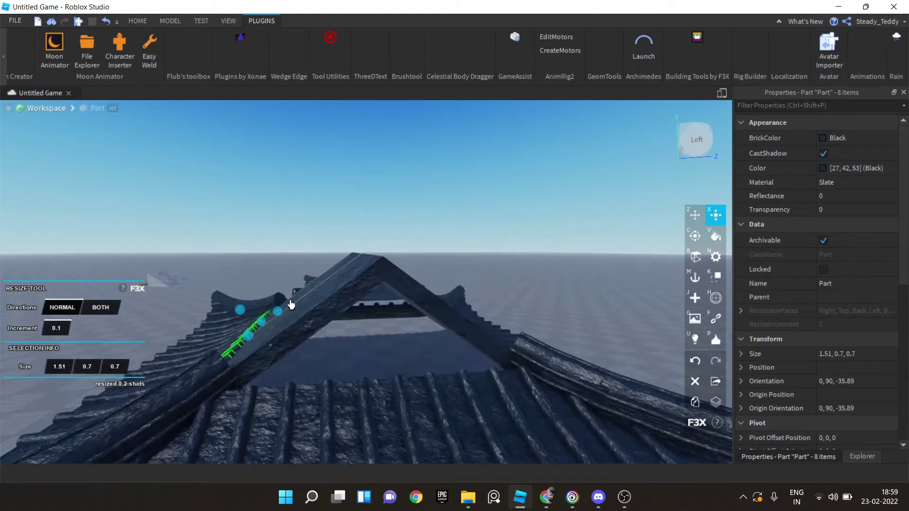
left_click_drag(280, 315, 337, 267)
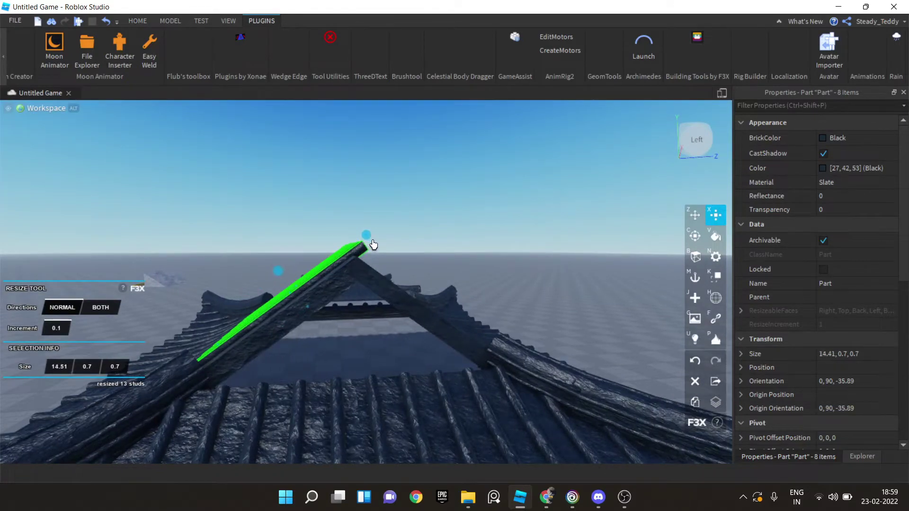
Step: Select the eight small tile pieces on the right slope
key("d")
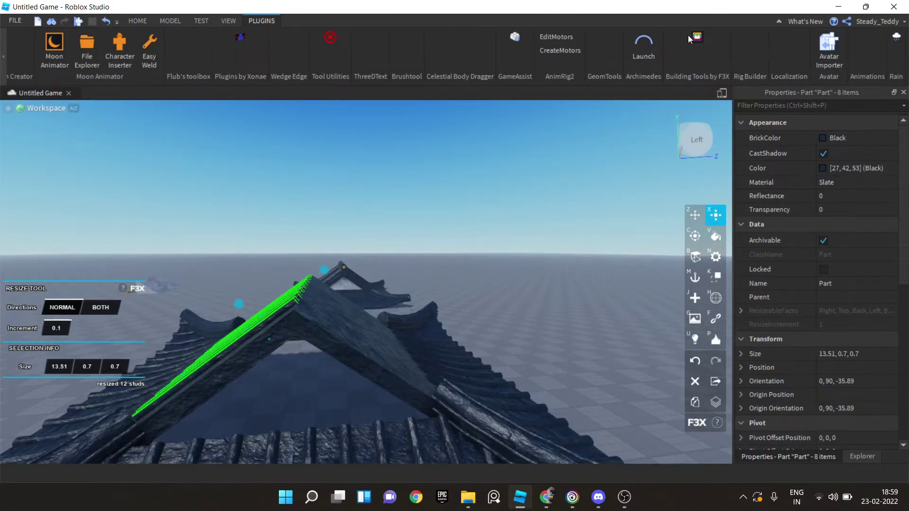
left_click(697, 38)
right_click_drag(561, 169, 561, 169)
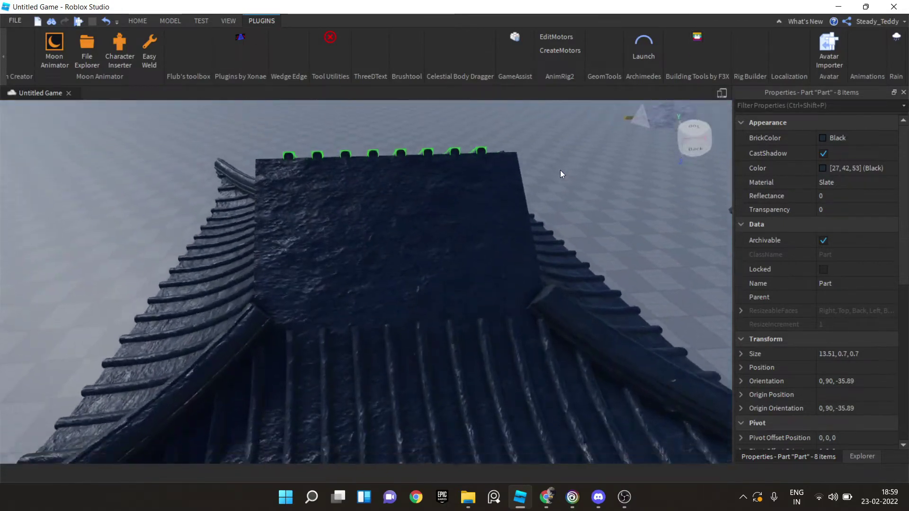
left_click(517, 308)
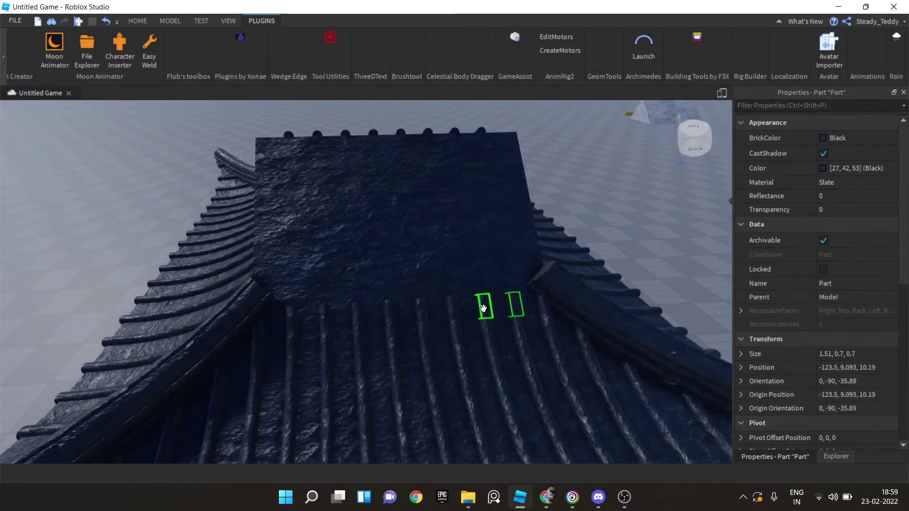
left_click(454, 309, "ctrl")
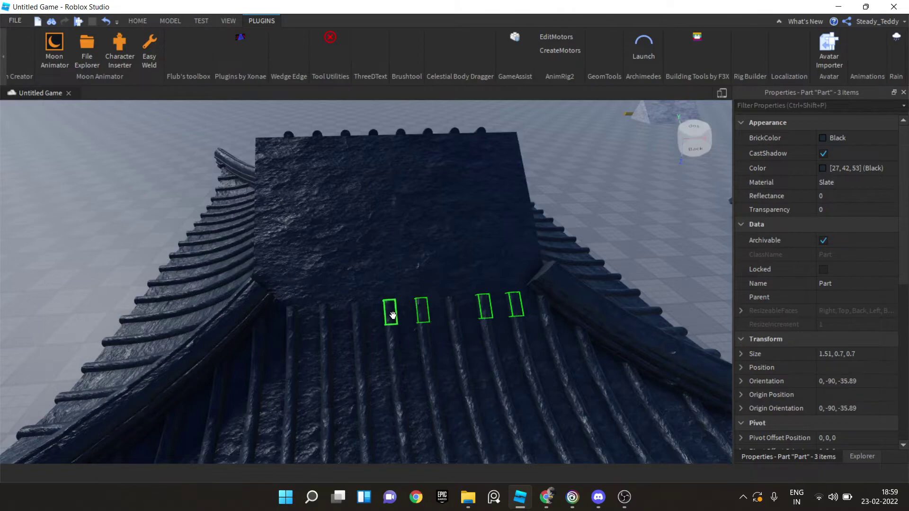
left_click(294, 316, "ctrl")
right_click_drag(335, 300, 335, 300)
Step: Stretch the right-slope tile pieces to 13.71 studs with F3X Resize, then deselect
left_click(697, 38)
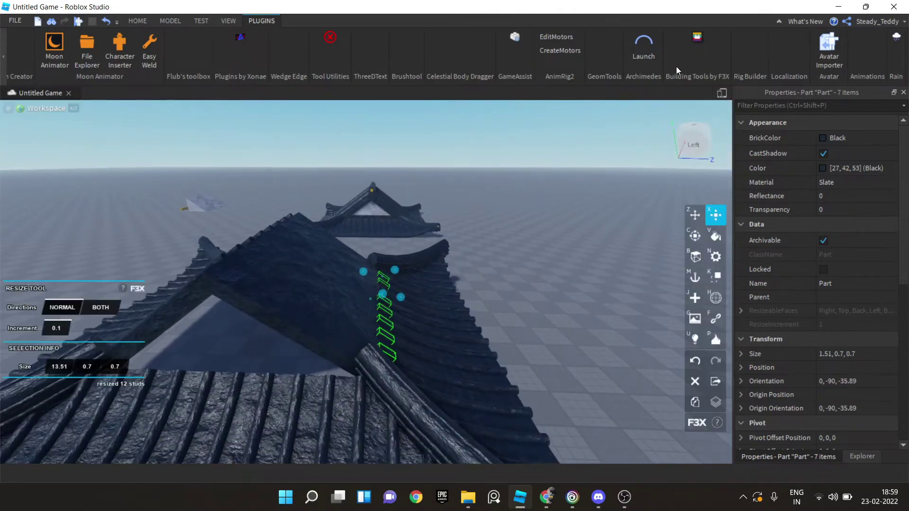
scroll(389, 297, "up", 8)
right_click_drag(390, 297, 389, 297)
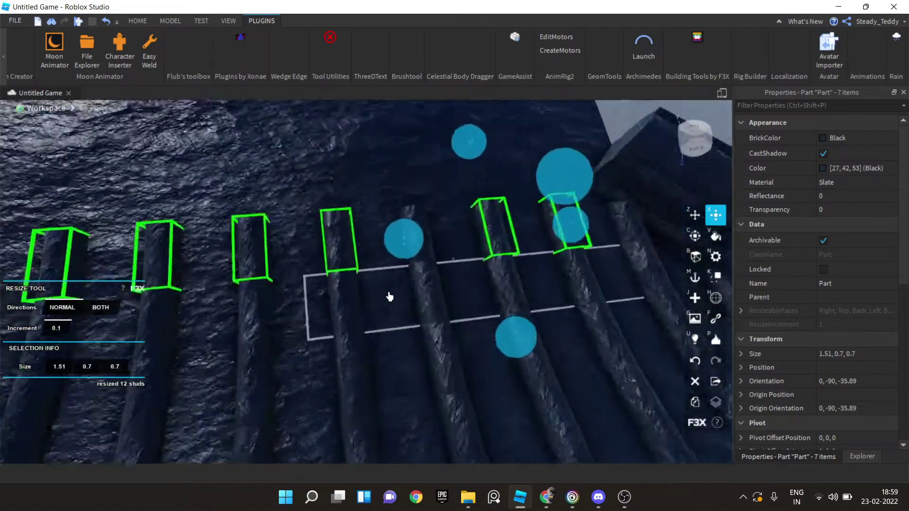
scroll(390, 296, "down", 3)
scroll(412, 298, "up", 6)
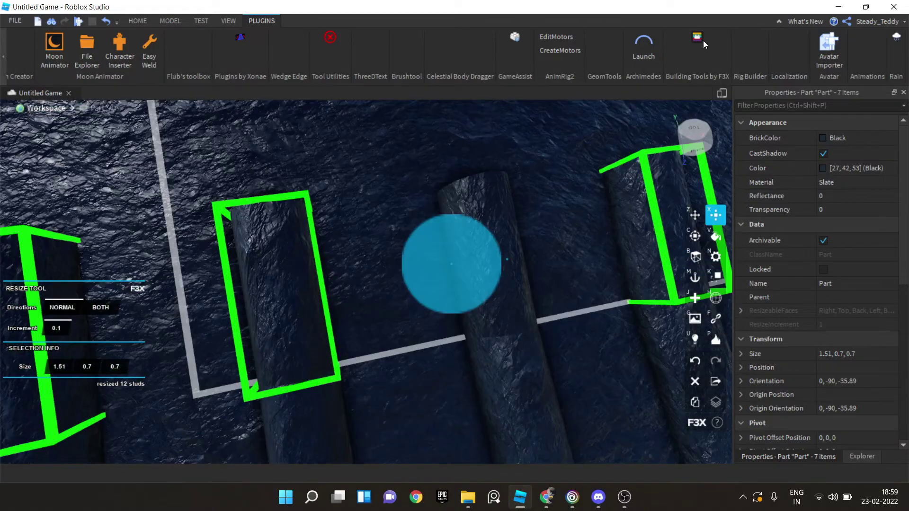
left_click(703, 41)
scroll(483, 251, "down", 10)
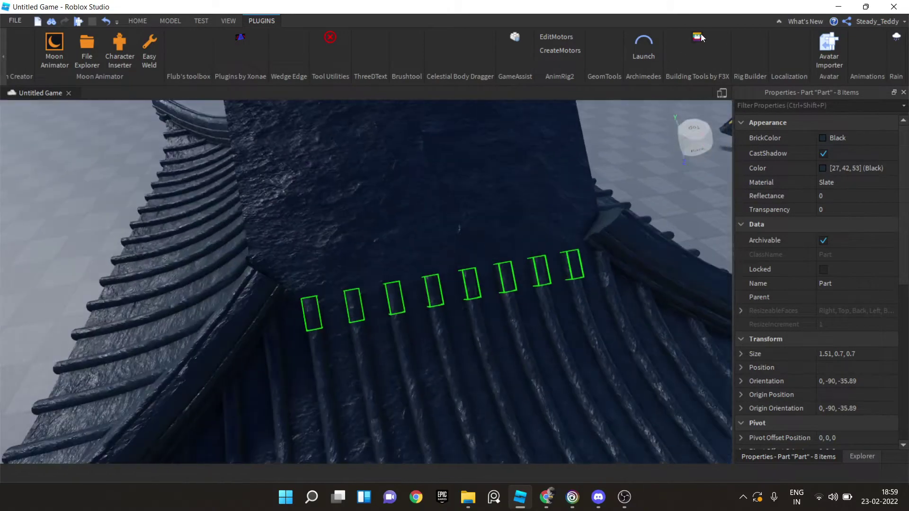
left_click(697, 37)
right_click_drag(465, 197, 301, 287)
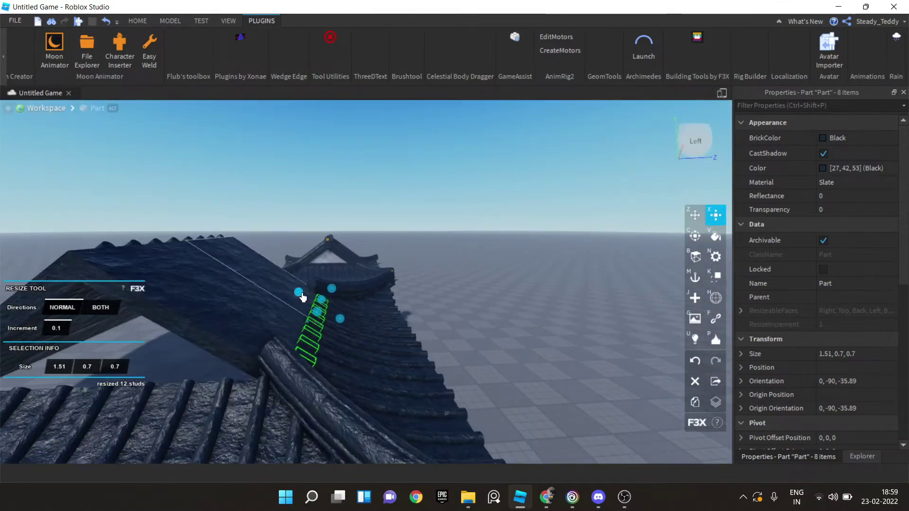
left_click_drag(303, 297, 250, 221)
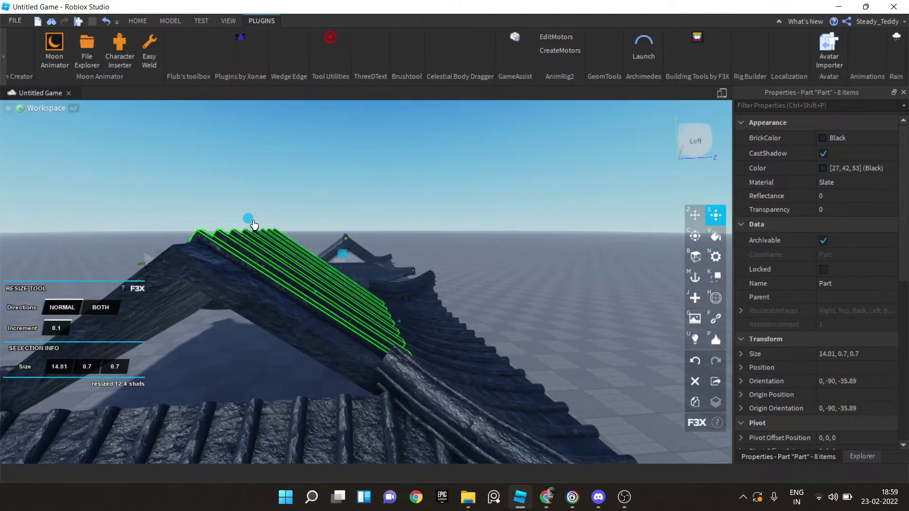
right_click_drag(256, 225, 732, 91)
left_click(697, 37)
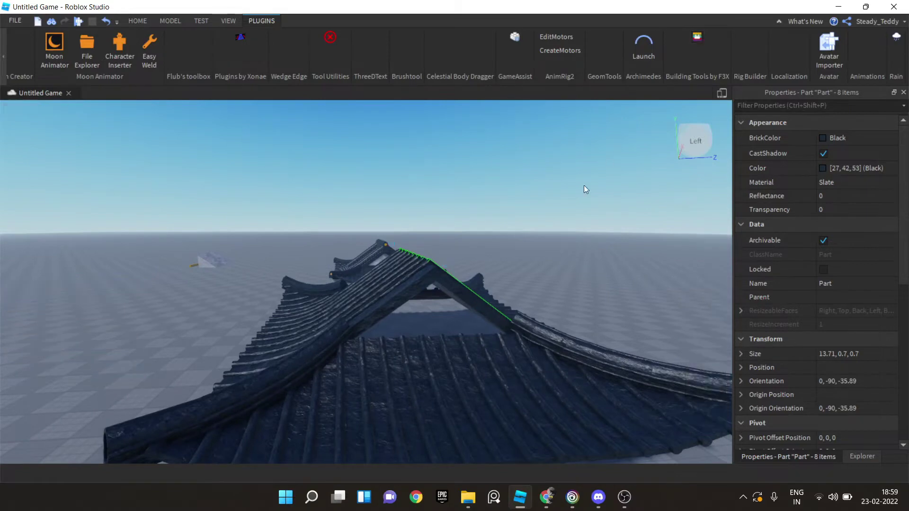
right_click_drag(560, 217, 560, 217)
right_click_drag(481, 208, 483, 208)
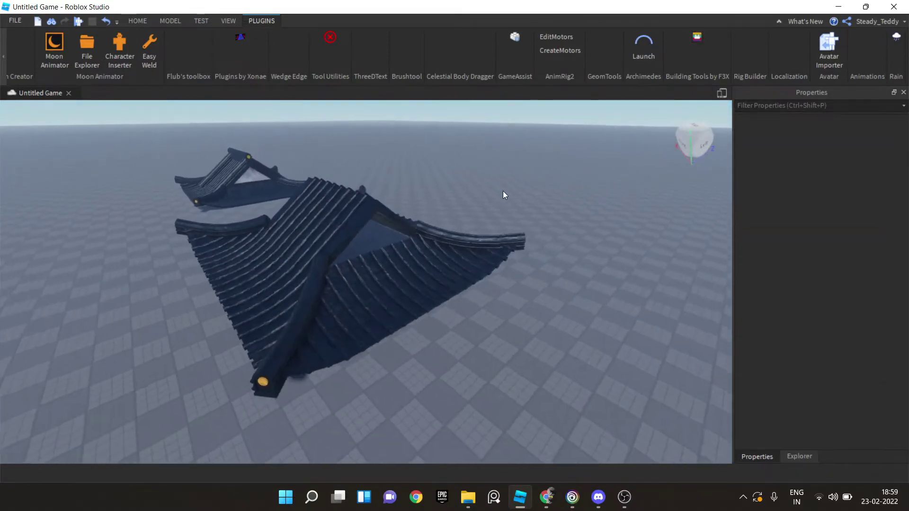
Step: Toggle Align Dragged Objects and drag the cap model onto the floor to reset orientation to 0, 0, 0
right_click(503, 190)
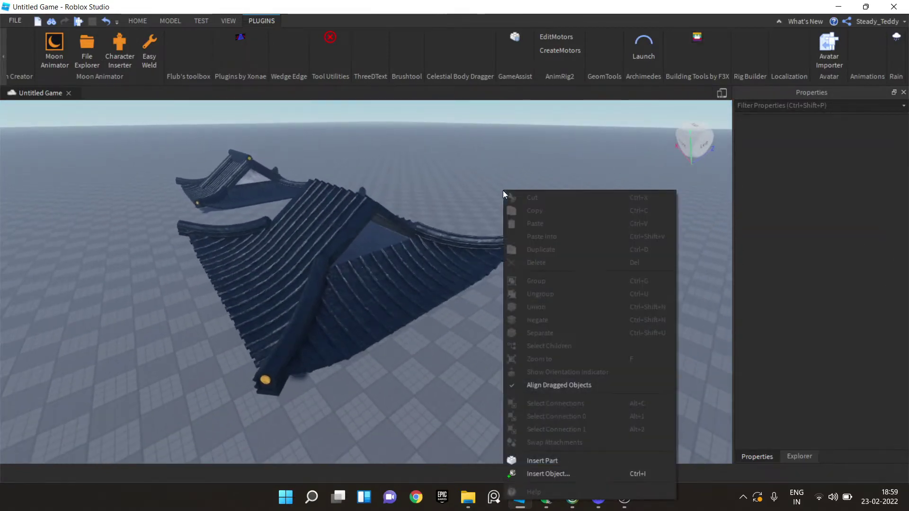
left_click(545, 385)
scroll(530, 339, "up", 5)
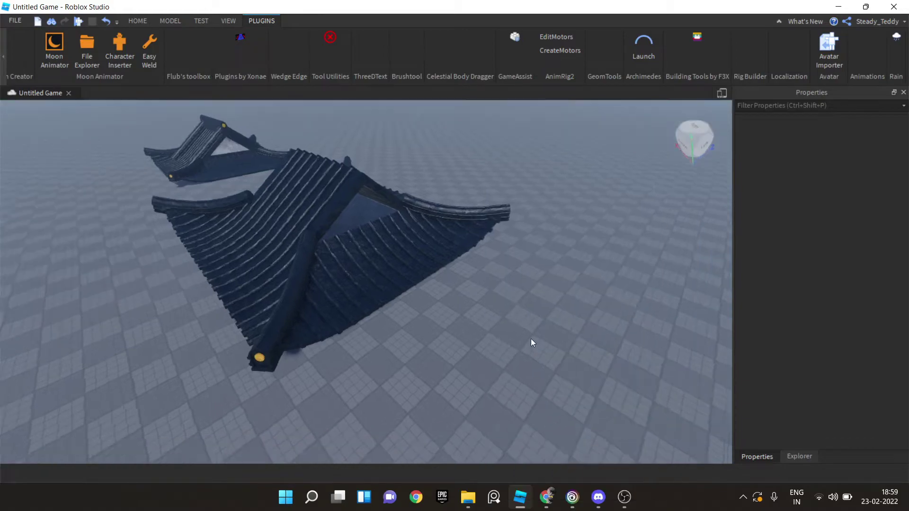
scroll(325, 325, "up", 8)
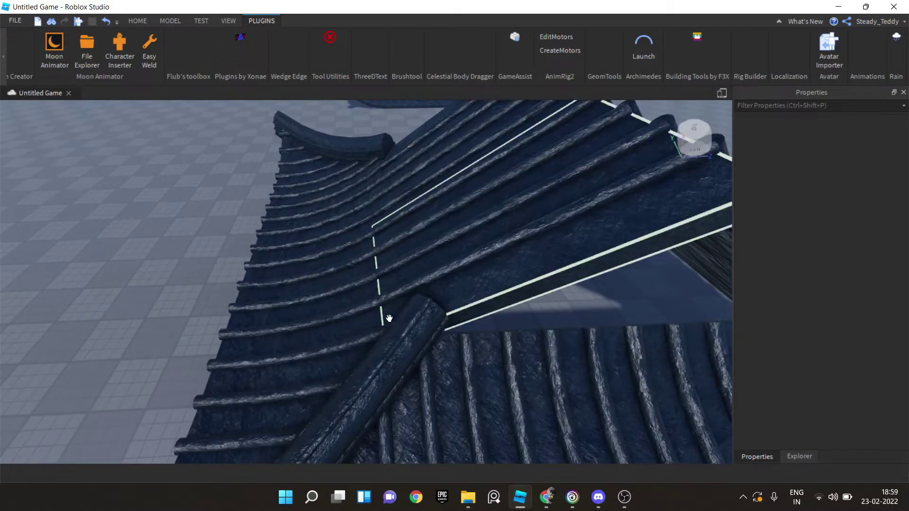
left_click(406, 335)
scroll(406, 335, "down", 4)
left_click(203, 197)
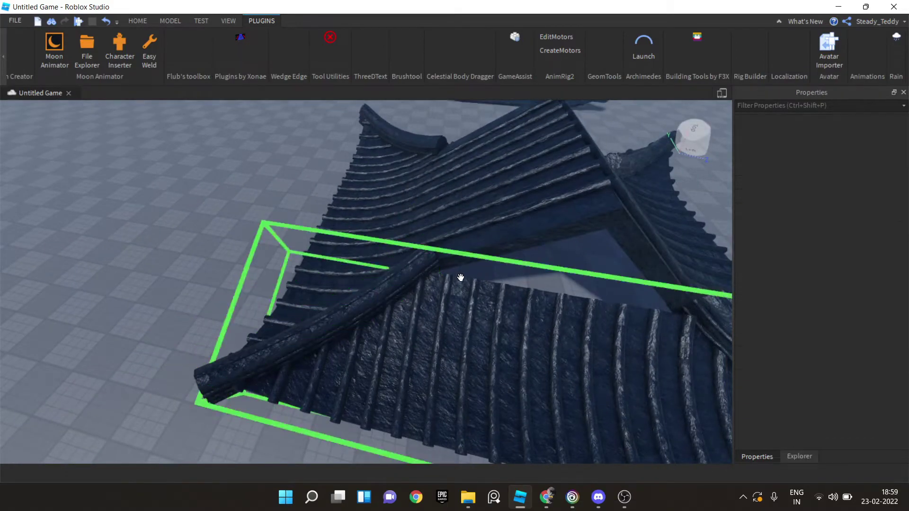
left_click(425, 256)
left_click_drag(426, 266, 331, 300)
right_click(428, 321)
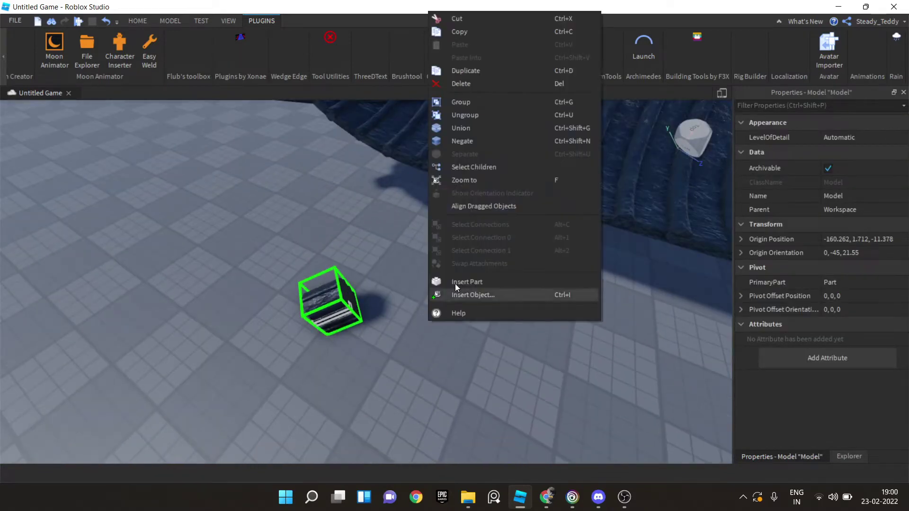
left_click(471, 205)
left_click_drag(353, 309, 393, 364)
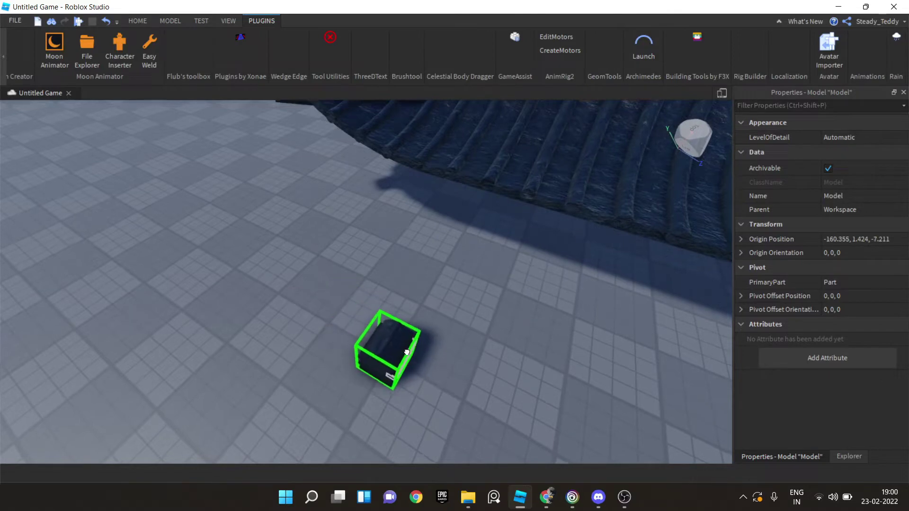
right_click_drag(419, 303, 418, 303)
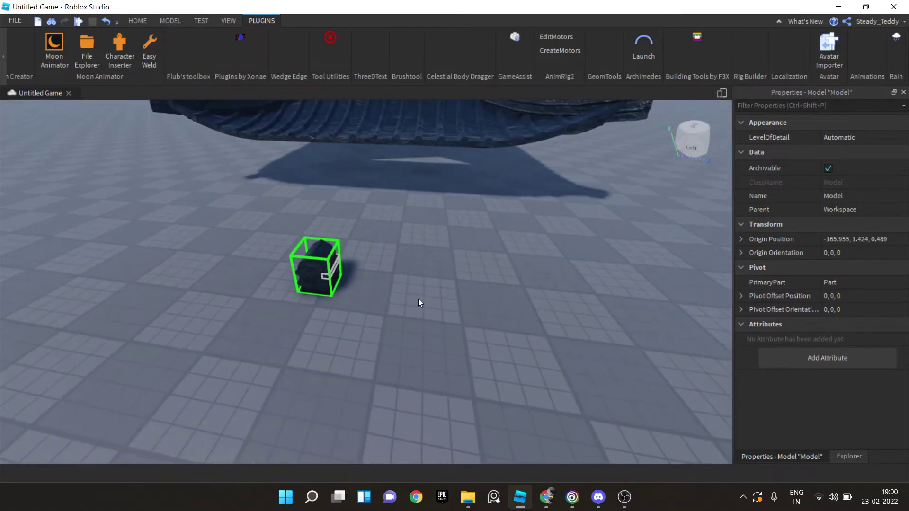
Step: Switch Align Dragged Objects back and set the cap on the roof ridge
right_click(464, 298)
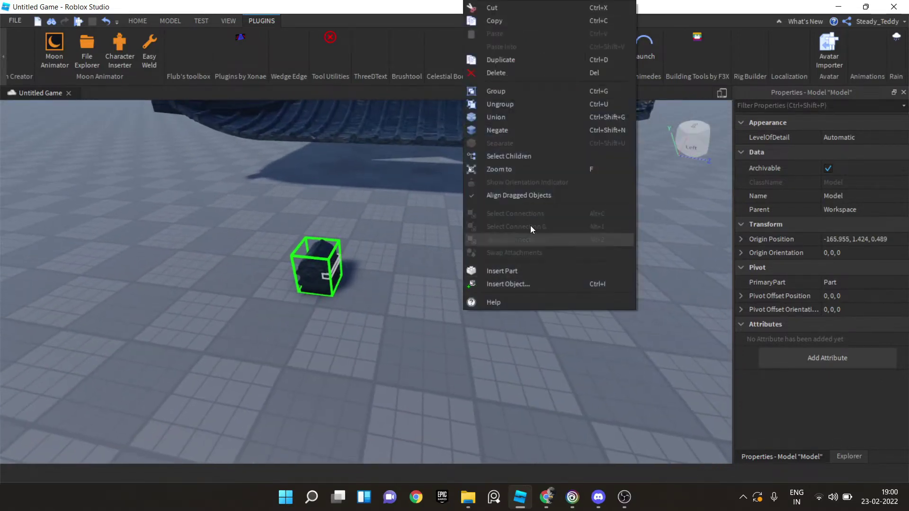
left_click(529, 198)
right_click_drag(318, 268, 317, 268)
left_click_drag(317, 268, 330, 276)
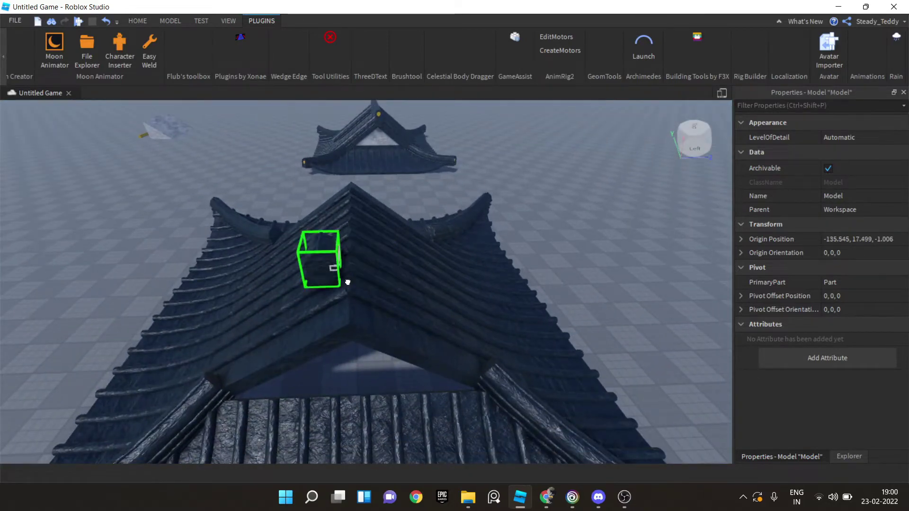
left_click_drag(347, 282, 400, 277)
Step: Slide the ridge-end cap one stud along the ridge and raise it above the ridge
left_click(137, 21)
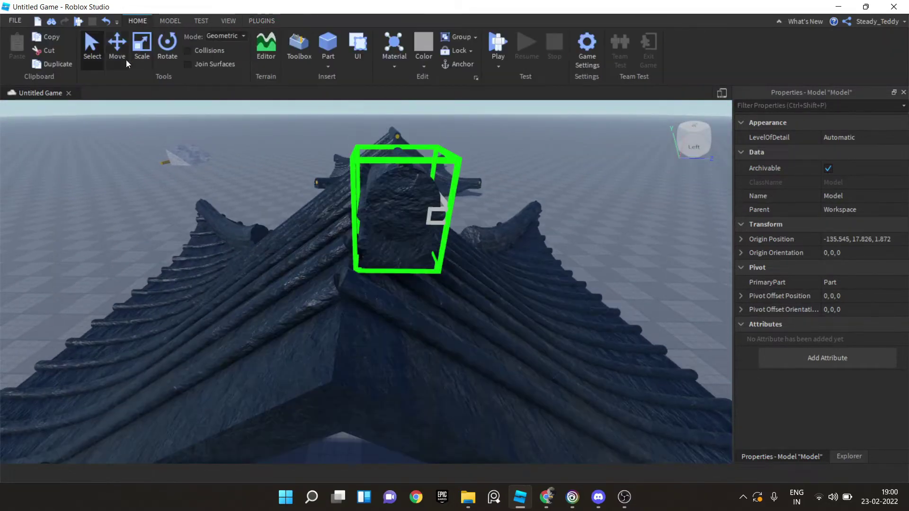
left_click(117, 52)
left_click_drag(360, 227, 331, 224)
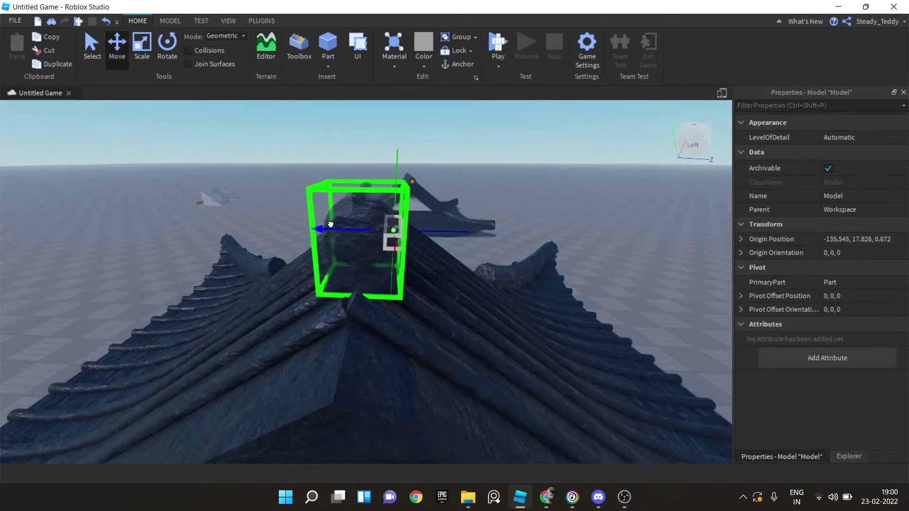
right_click_drag(335, 217, 380, 308)
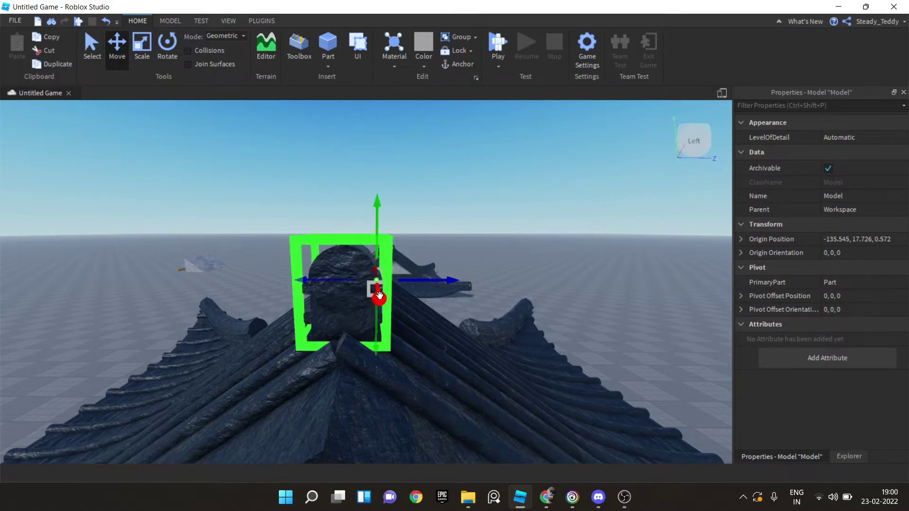
left_click_drag(374, 183, 375, 173)
right_click_drag(381, 183, 379, 182)
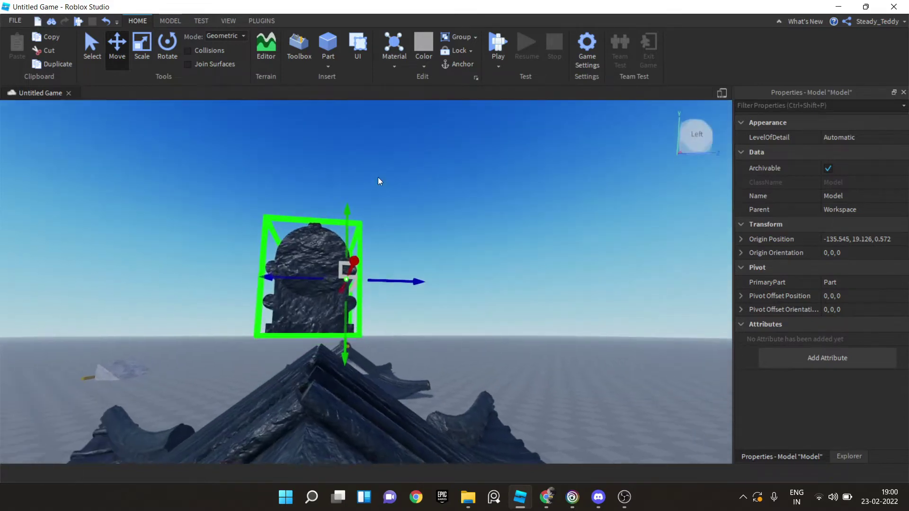
Step: Thicken the cap's bottom slab by one stud with Scale
left_click(304, 296)
left_click(137, 50)
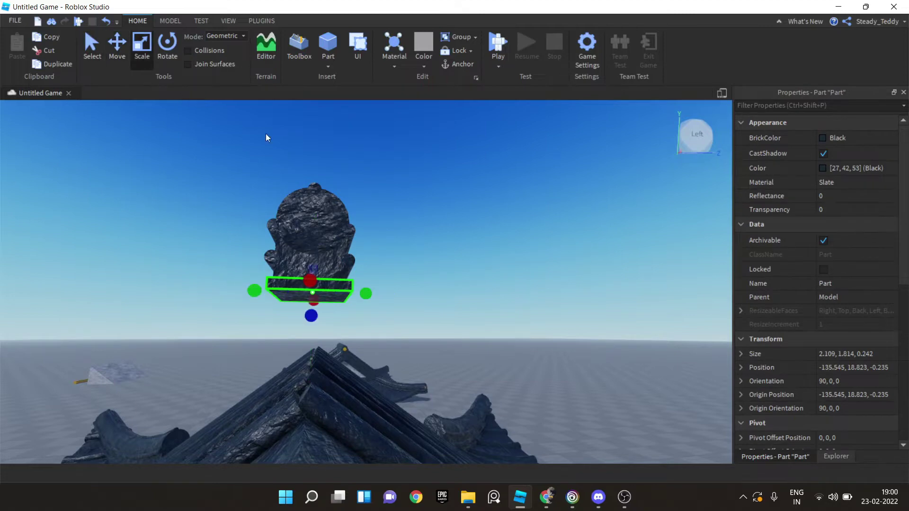
scroll(263, 135, "down", 5)
scroll(327, 243, "up", 5)
scroll(327, 243, "down", 3)
right_click_drag(327, 243, 411, 315)
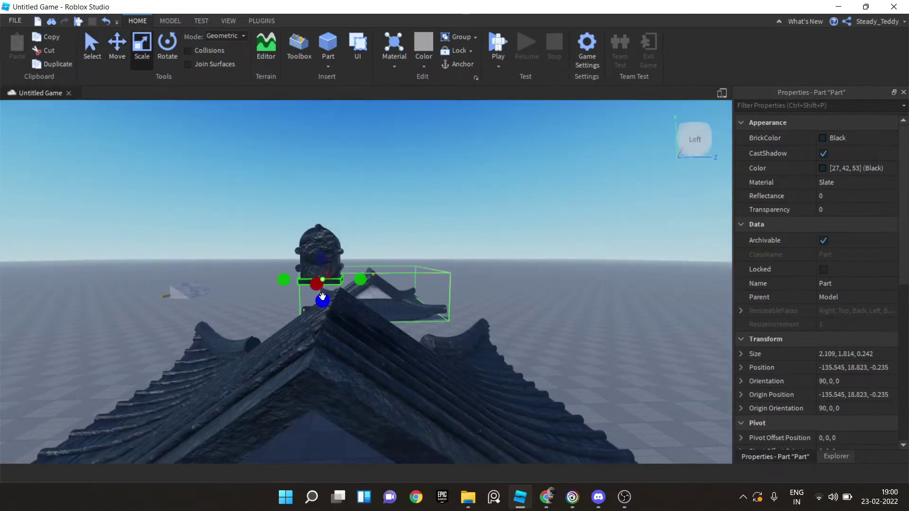
right_click_drag(327, 310, 312, 331)
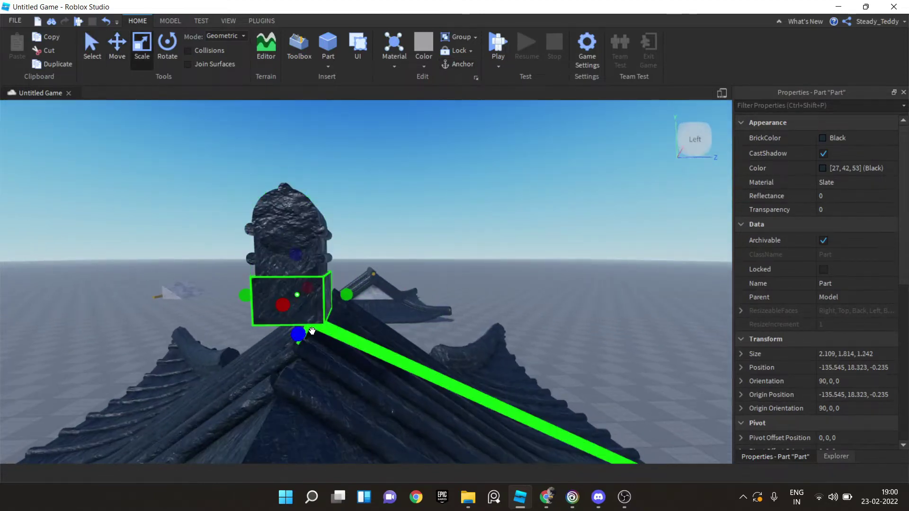
Step: Lower the whole cap onto the ridge end, origin at -139.345, 17.326, 0.672
left_click(284, 220)
scroll(284, 220, "down", 5)
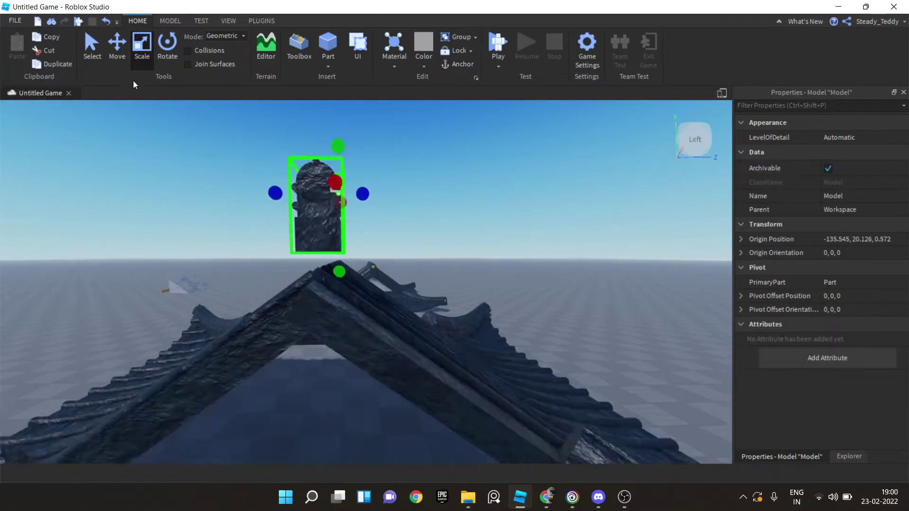
key("ctrl+2")
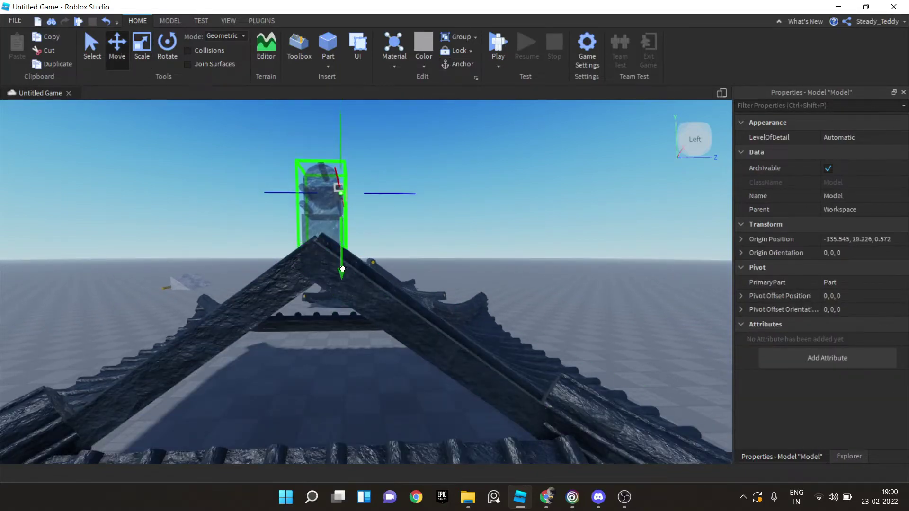
left_click_drag(343, 270, 343, 289)
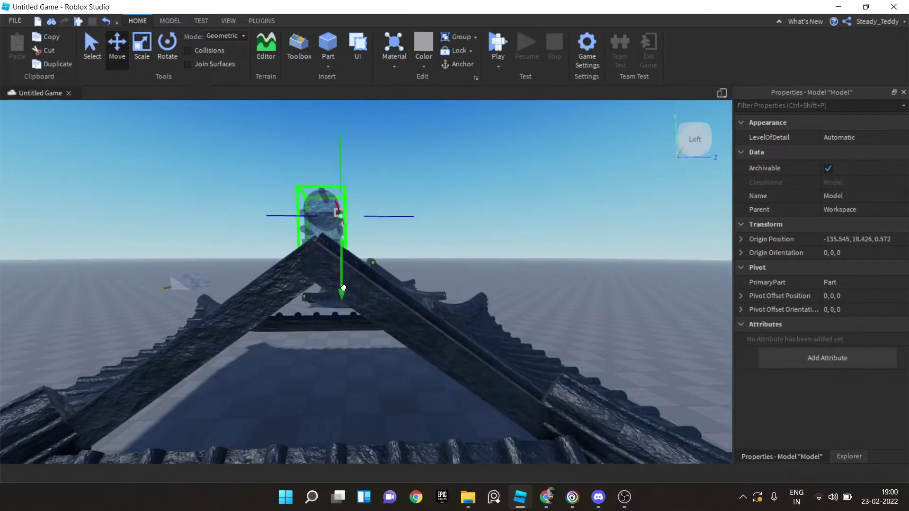
key("f")
right_click_drag(331, 189, 306, 146)
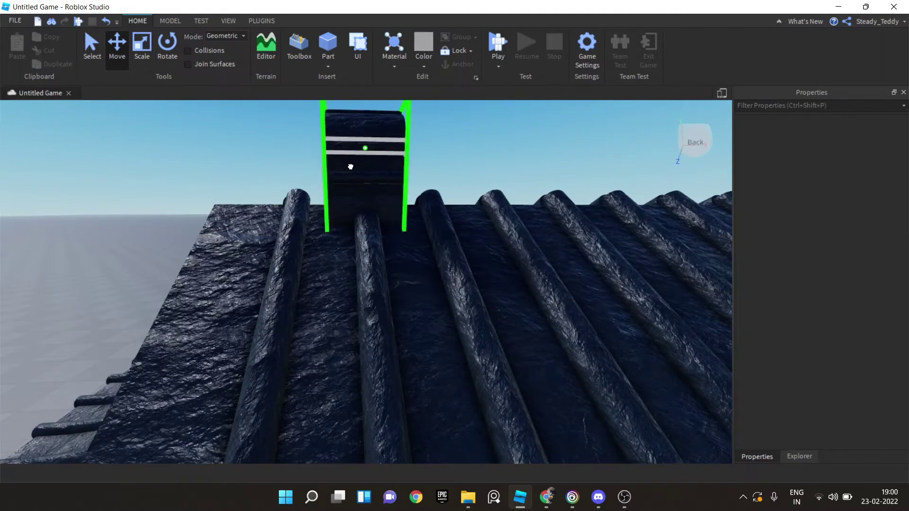
left_click_drag(306, 146, 304, 148)
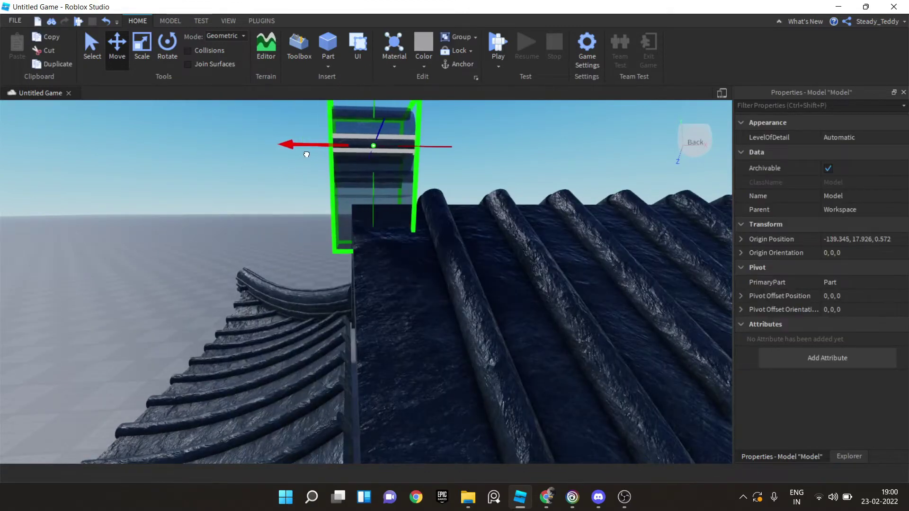
right_click_drag(305, 148, 313, 162)
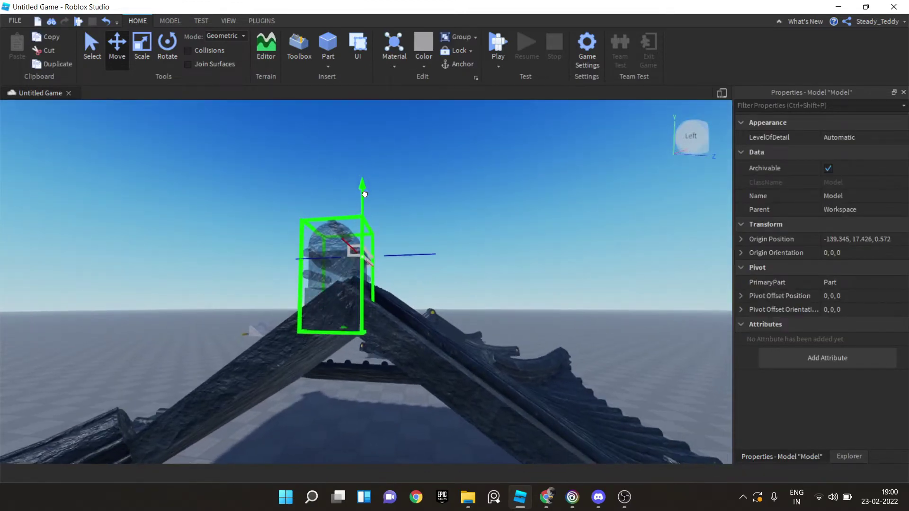
left_click_drag(365, 194, 364, 199)
key("f")
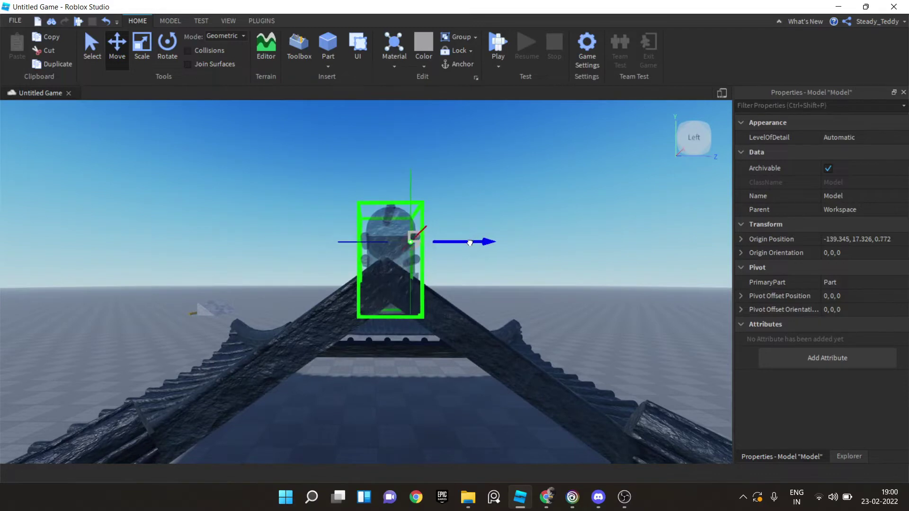
right_click_drag(378, 219, 362, 213)
scroll(361, 213, "down", 3)
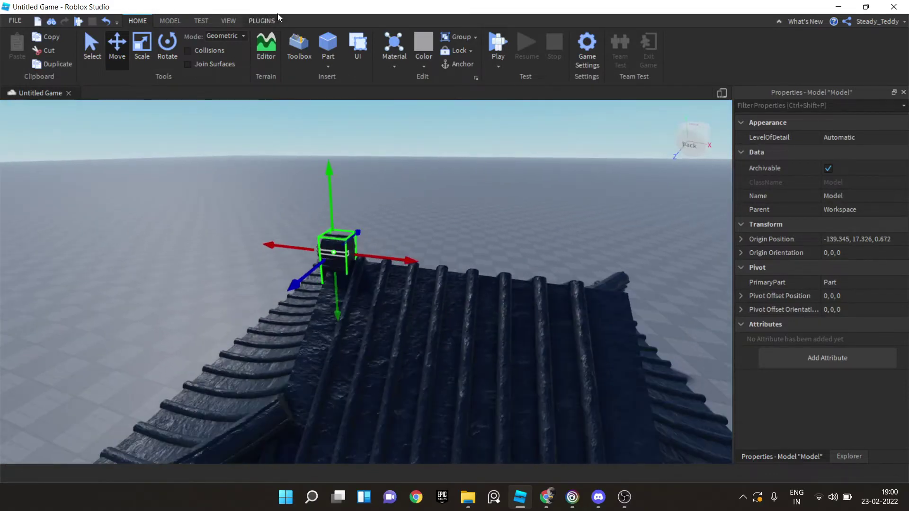
left_click(272, 21)
Step: Stretch the cap's base to 21.109 studs along the ridge using the F3X resize tool
left_click(697, 39)
scroll(449, 235, "up", 3)
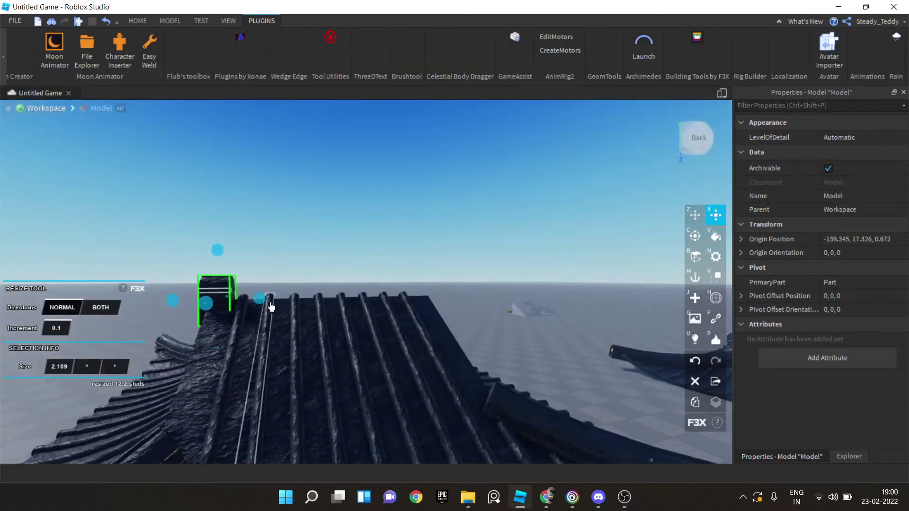
left_click_drag(256, 297, 293, 311)
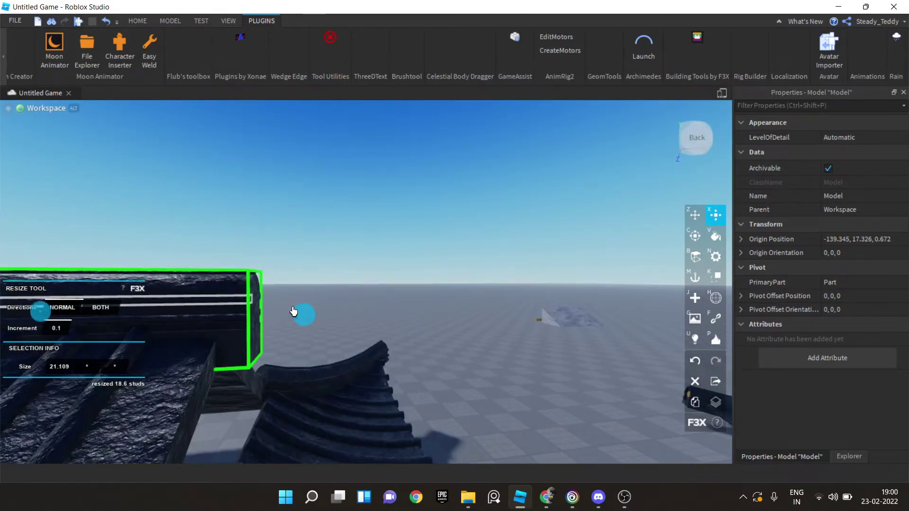
right_click_drag(276, 314, 277, 314)
left_click(698, 38)
right_click_drag(492, 236, 491, 233)
scroll(430, 244, "up", 6)
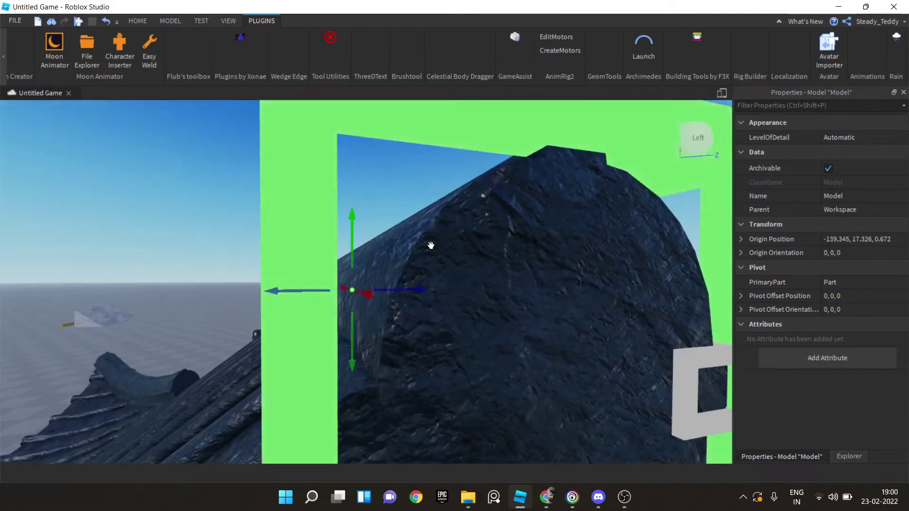
scroll(518, 237, "down", 2)
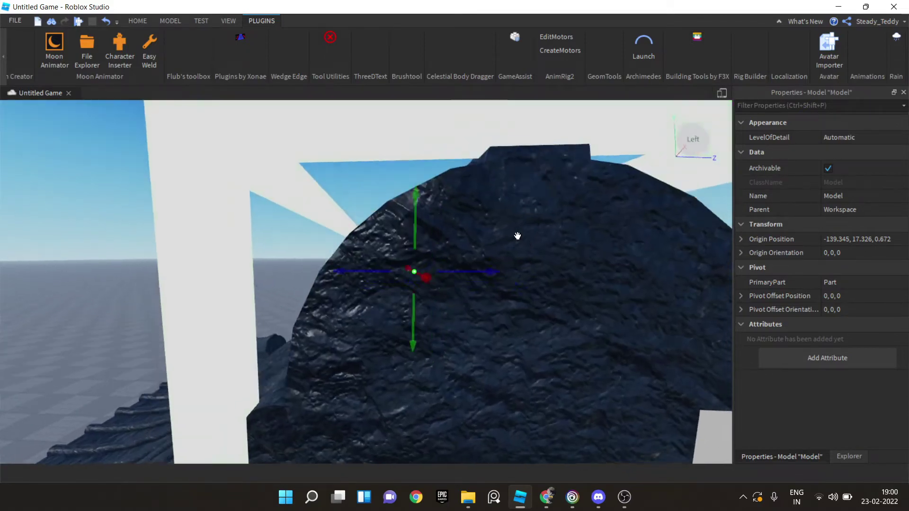
scroll(518, 236, "down", 4)
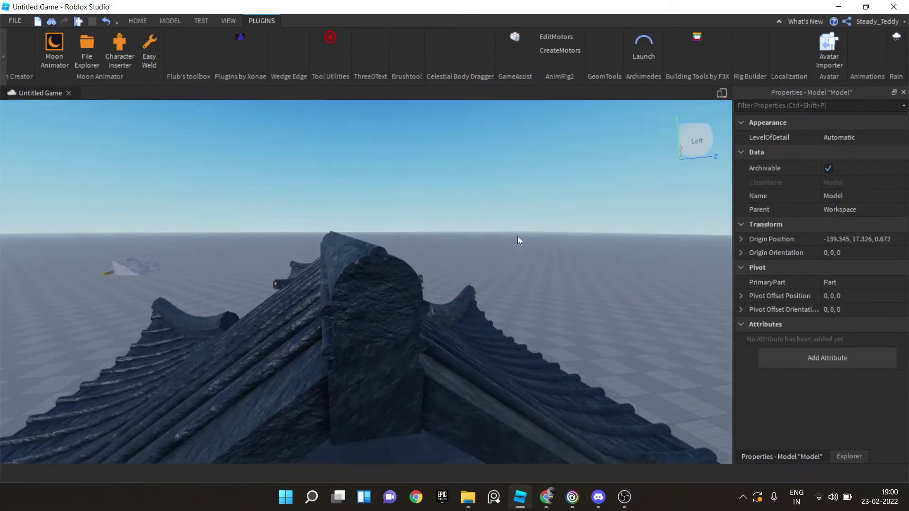
left_click(518, 237)
scroll(393, 223, "up", 3)
scroll(396, 223, "down", 3)
Step: Ungroup the cap model and union its eight parts into one solid
right_click_drag(396, 223, 352, 274)
scroll(352, 274, "up", 2)
left_click(352, 274)
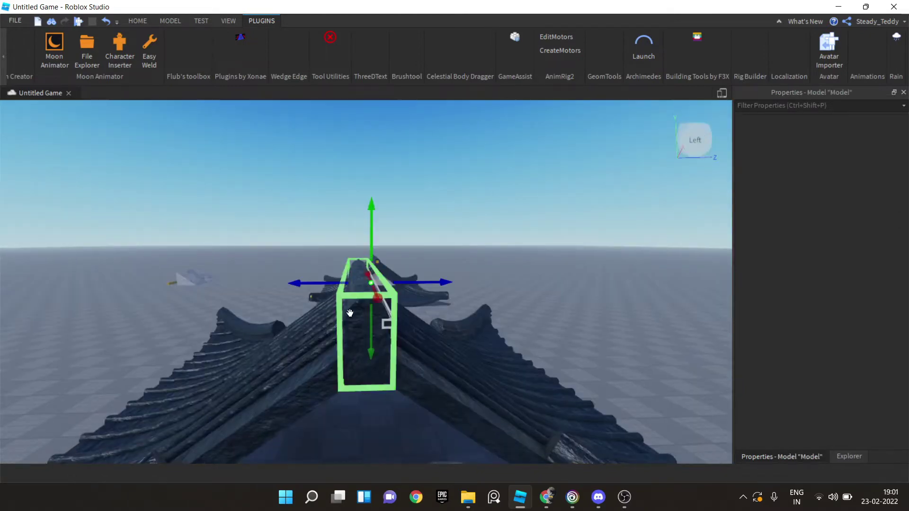
scroll(349, 273, "up", 2)
key("ctrl+u")
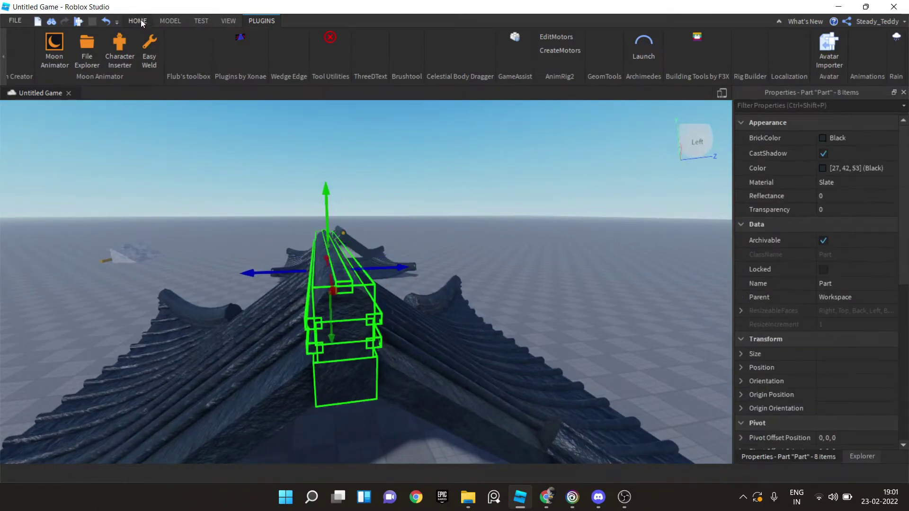
left_click(170, 21)
key("f")
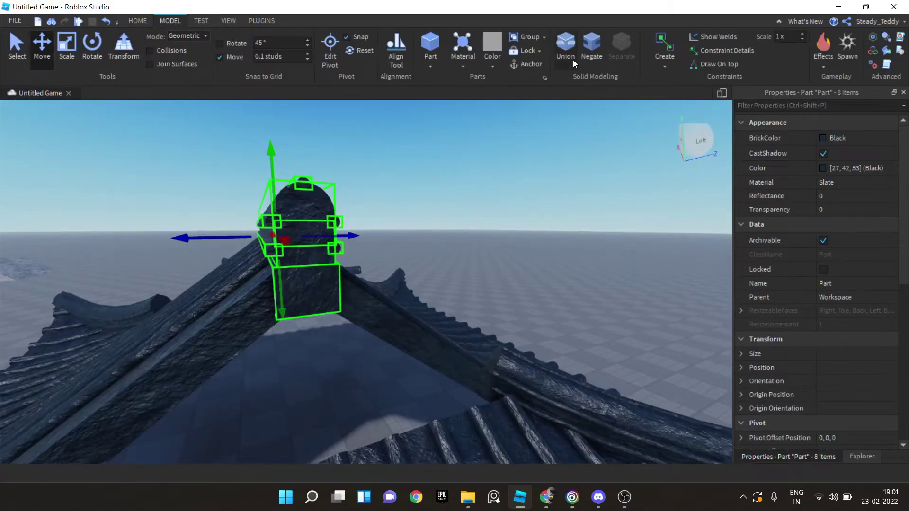
key("ctrl+shift+g")
Step: Turn off alignment of dragged objects to surfaces from the viewport context menu
left_click(456, 202)
scroll(456, 201, "up", 3)
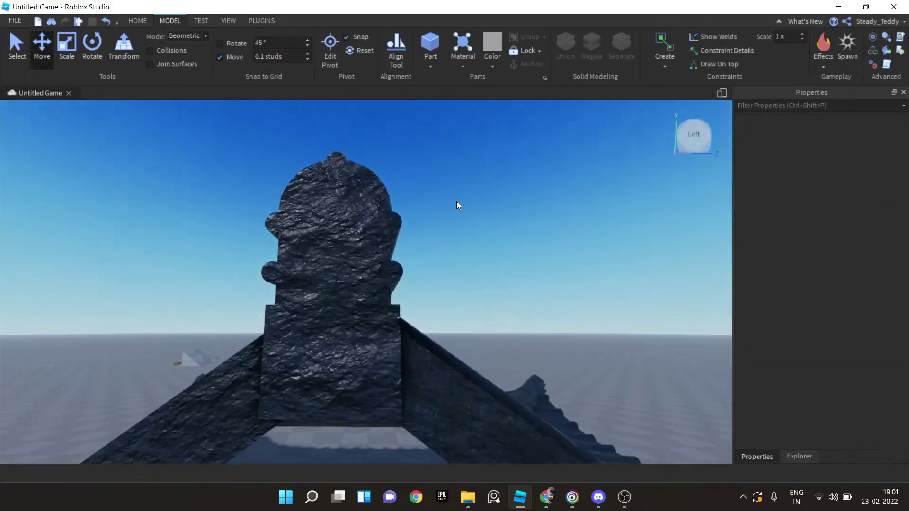
right_click_drag(456, 201, 408, 217)
scroll(355, 244, "up", 10)
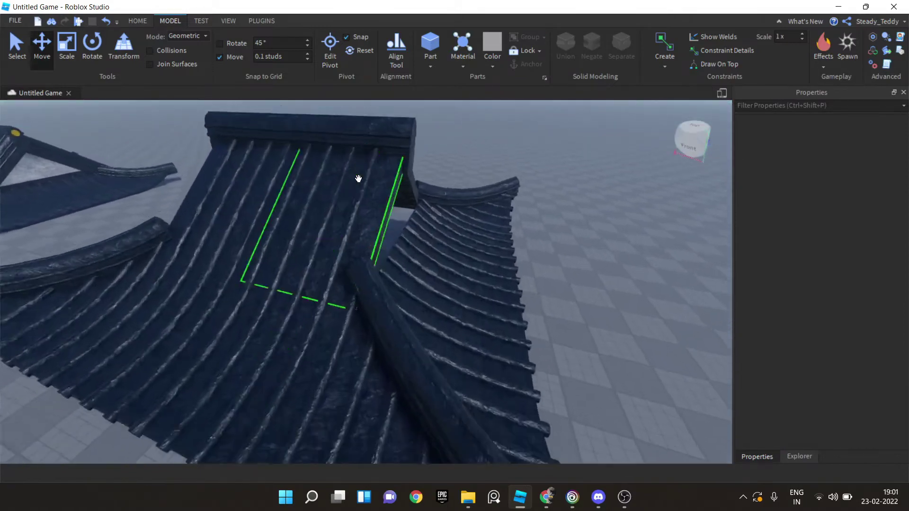
scroll(412, 185, "down", 8)
right_click_drag(443, 209, 197, 243)
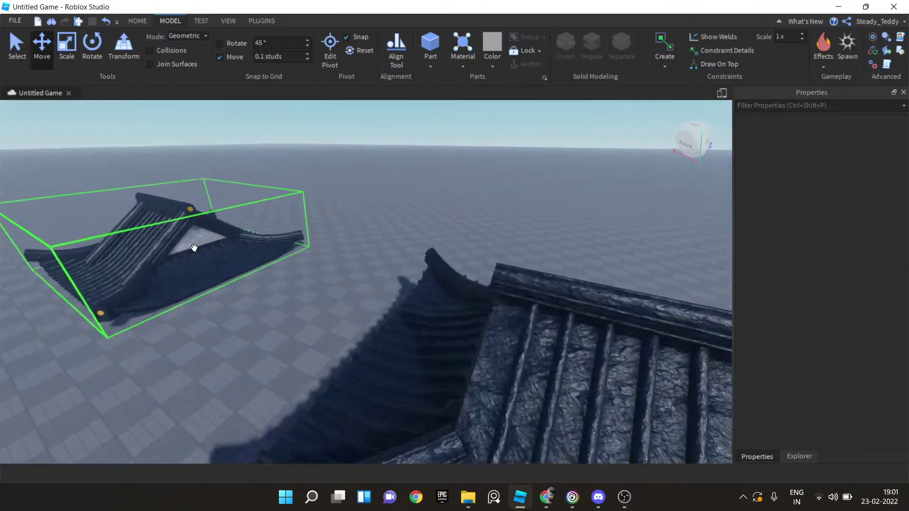
scroll(204, 244, "up", 8)
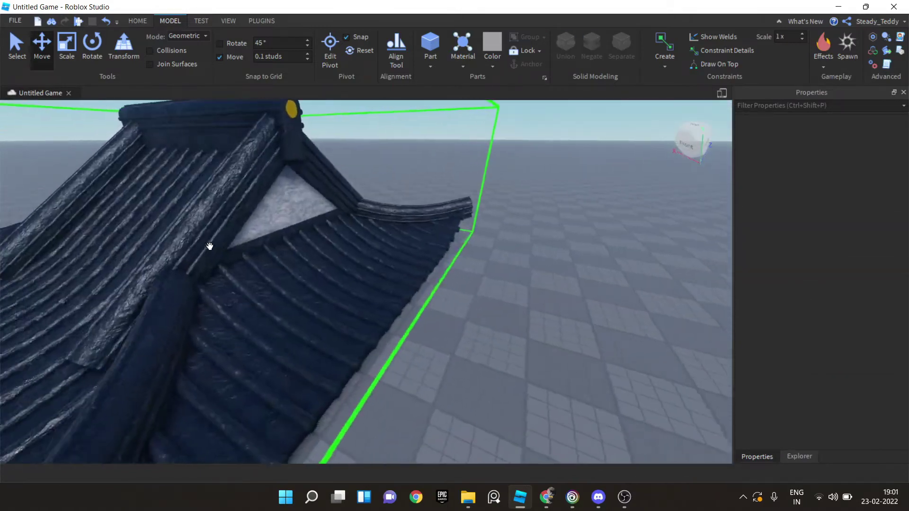
scroll(210, 247, "down", 5)
scroll(334, 300, "down", 10)
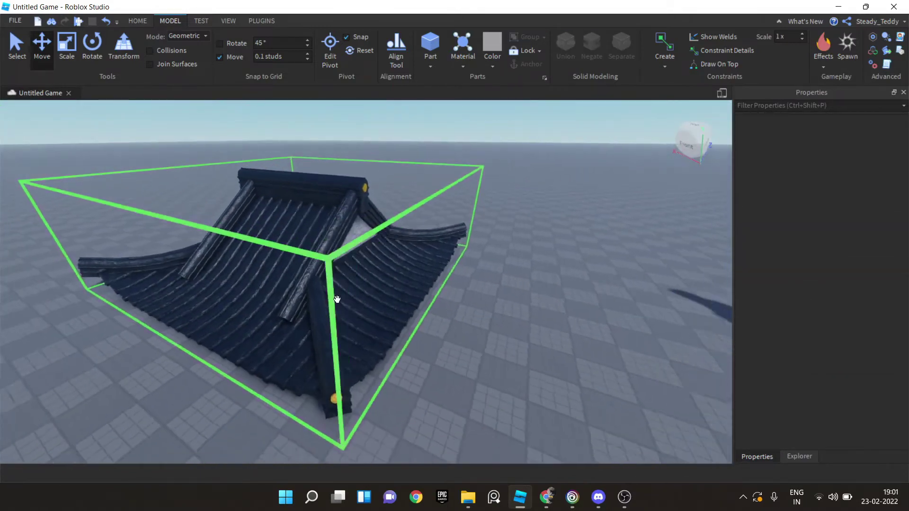
scroll(334, 300, "up", 5)
right_click_drag(335, 300, 388, 227)
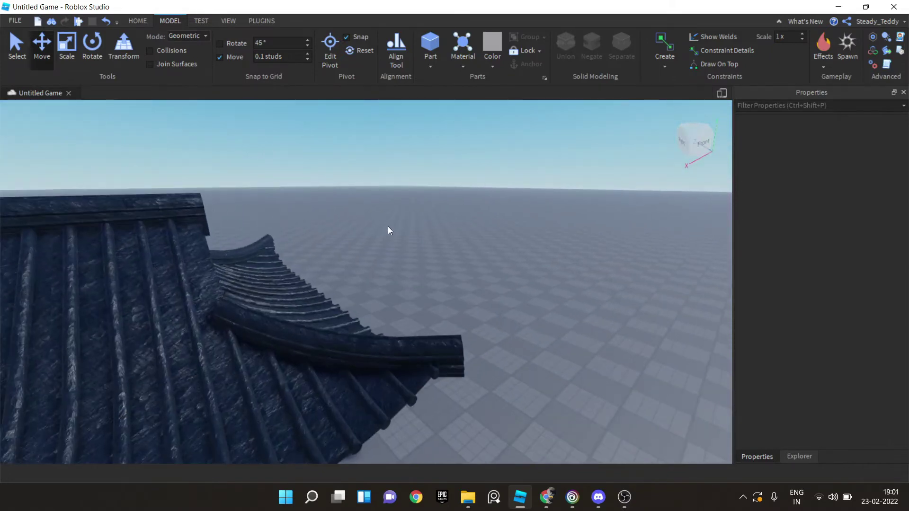
right_click(388, 227)
left_click(419, 209)
Step: Move the small trim piece in local space onto the gable peak at -140.026, 16.293, -1.043
scroll(349, 240, "up", 5)
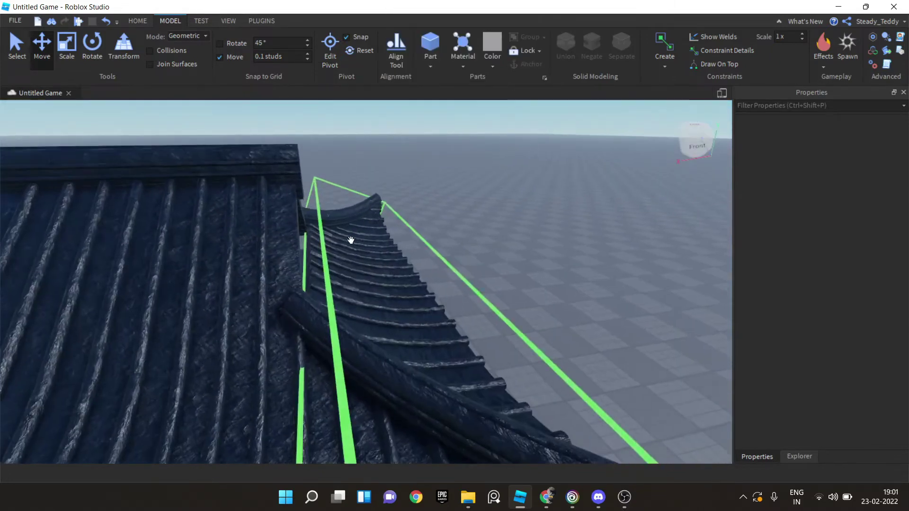
scroll(308, 313, "up", 3)
left_click(308, 313)
scroll(303, 303, "up", 2)
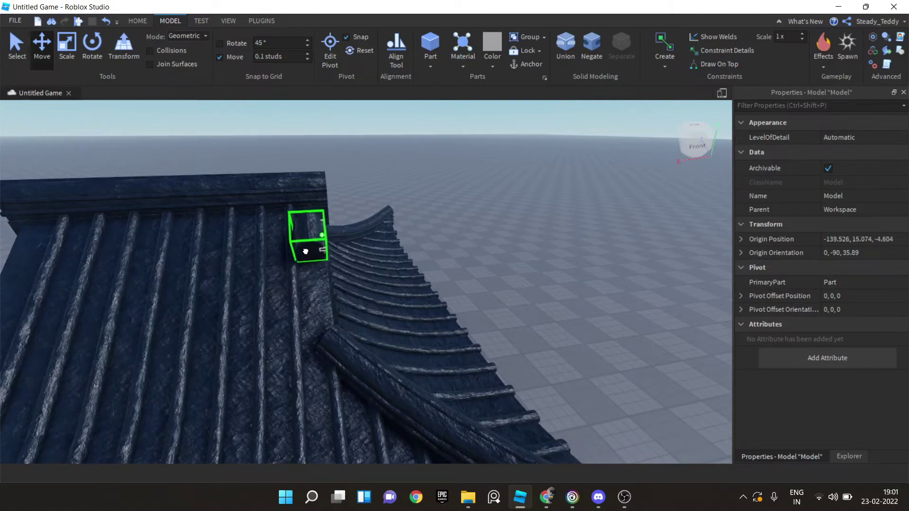
left_click_drag(305, 252, 305, 241)
scroll(305, 244, "up", 3)
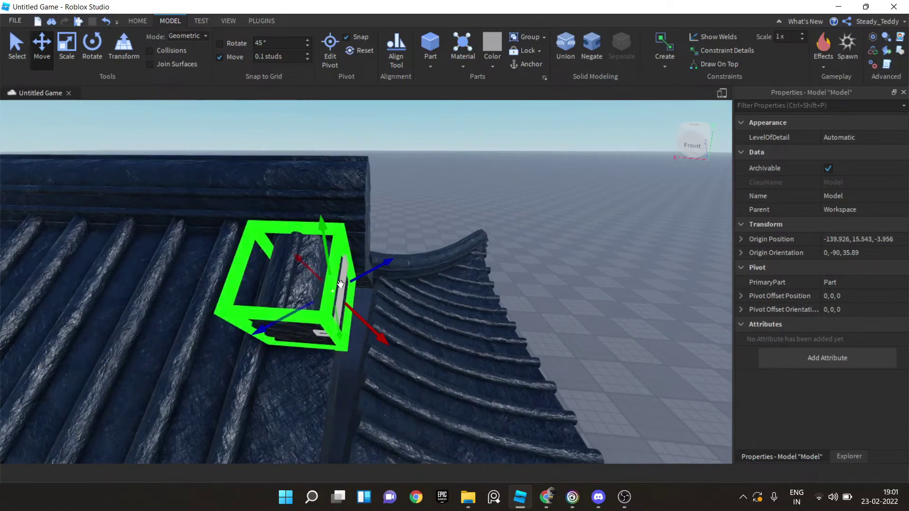
key("ctrl+l")
right_click_drag(341, 285, 358, 289)
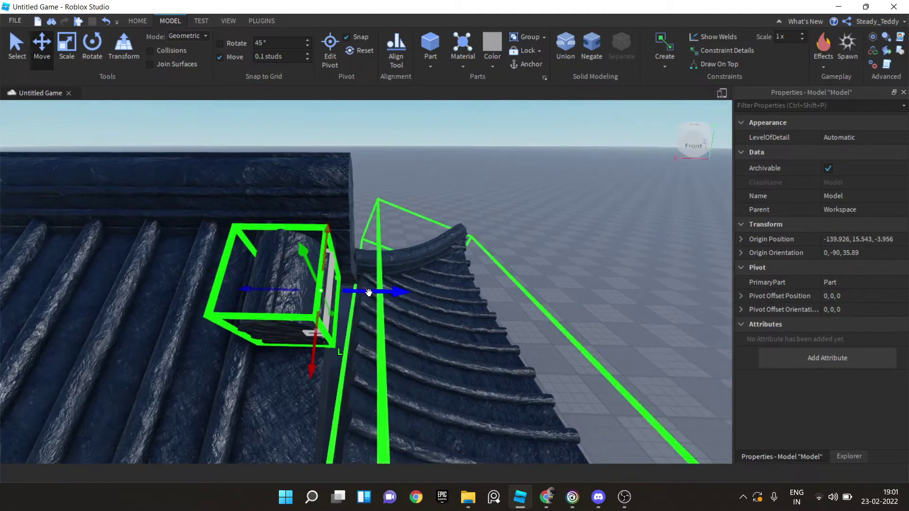
left_click_drag(369, 292, 365, 292)
mouse_move(367, 292)
right_mouse_down()
mouse_move(374, 296)
mouse_move(369, 291)
right_mouse_up()
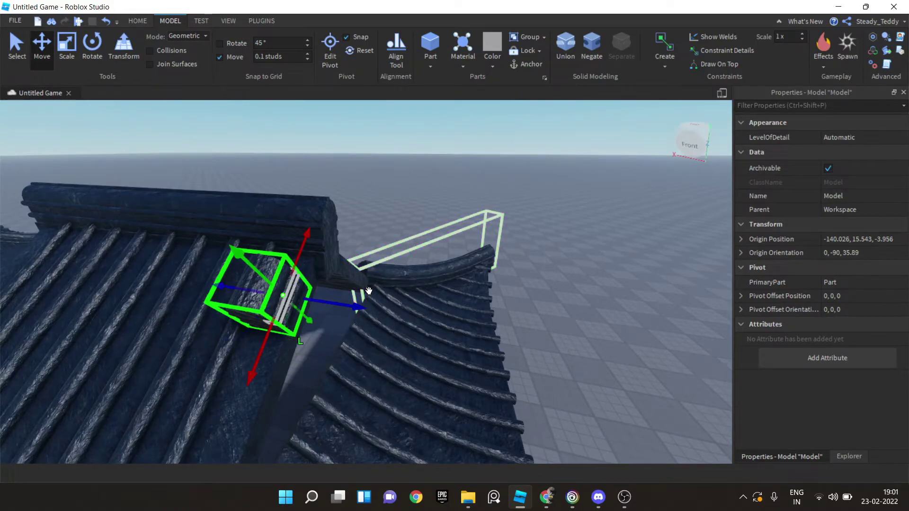
right_click_drag(368, 290, 377, 369)
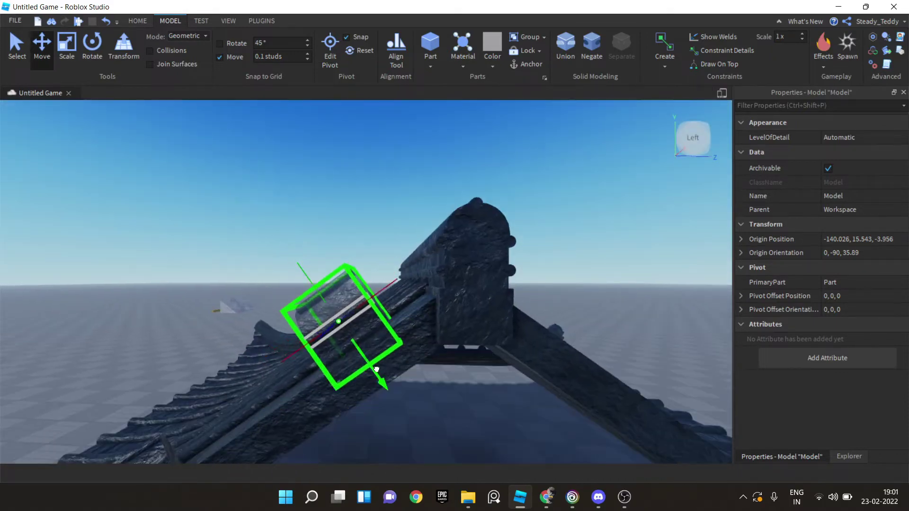
left_click_drag(377, 369, 468, 270)
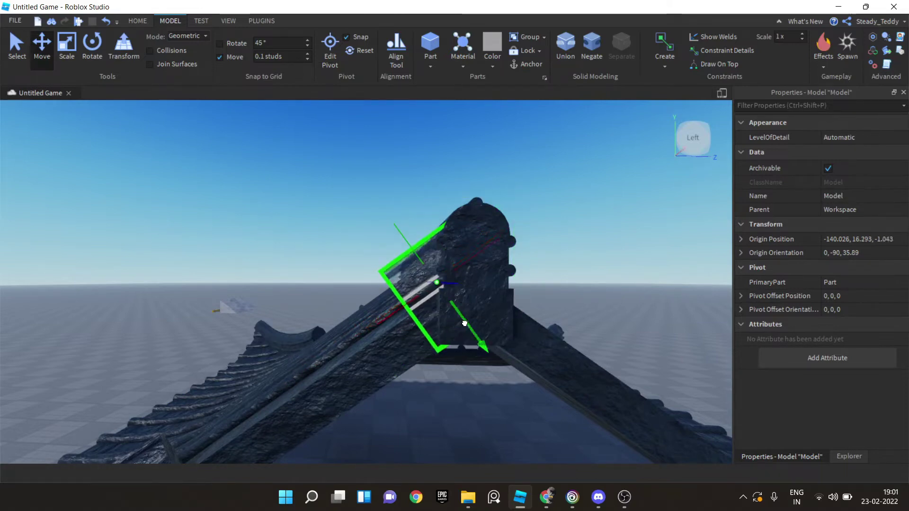
scroll(308, 152, "down", 3)
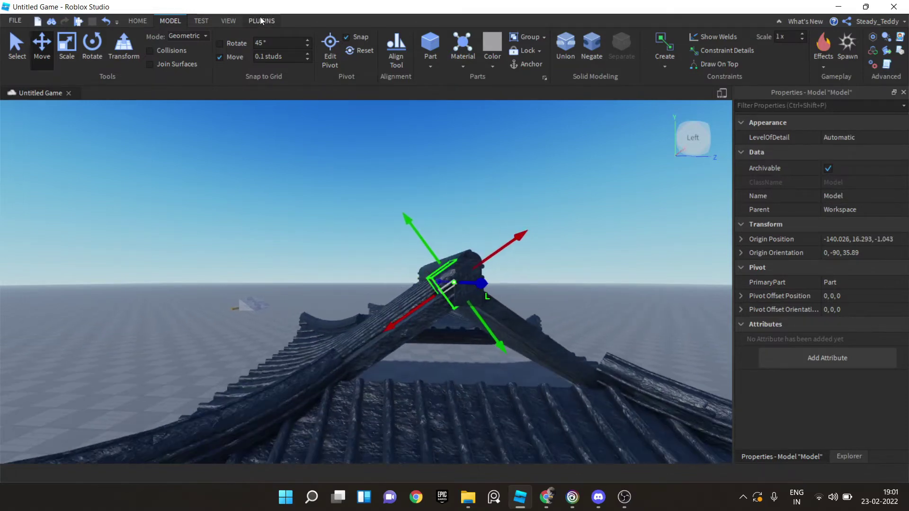
left_click(261, 21)
Step: Stretch the trim strip to 16.709 studs down the gable edge and slide it into line
left_click(696, 40)
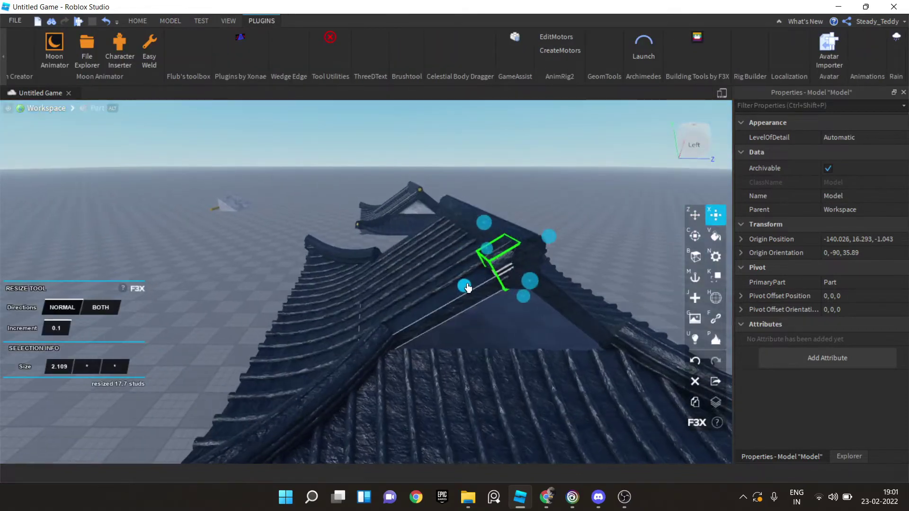
left_click_drag(467, 288, 396, 351)
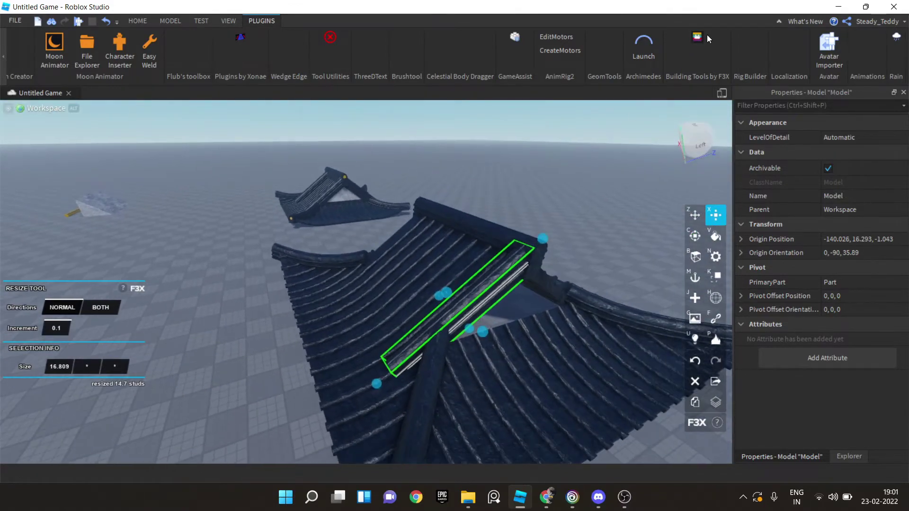
left_click(697, 37)
left_click_drag(448, 281, 390, 283)
right_click_drag(390, 283, 418, 285)
left_click_drag(400, 294, 400, 294)
right_click_drag(401, 293, 399, 274)
mouse_move(409, 311)
left_mouse_down()
mouse_move(391, 305)
mouse_move(412, 312)
left_mouse_up()
right_click_drag(412, 312, 707, 41)
Step: Select both black slate panels under the ridge, try widening them, then undo the resize
left_click(436, 326)
scroll(436, 326, "up", 5)
scroll(425, 290, "up", 5)
left_click(417, 296, "ctrl")
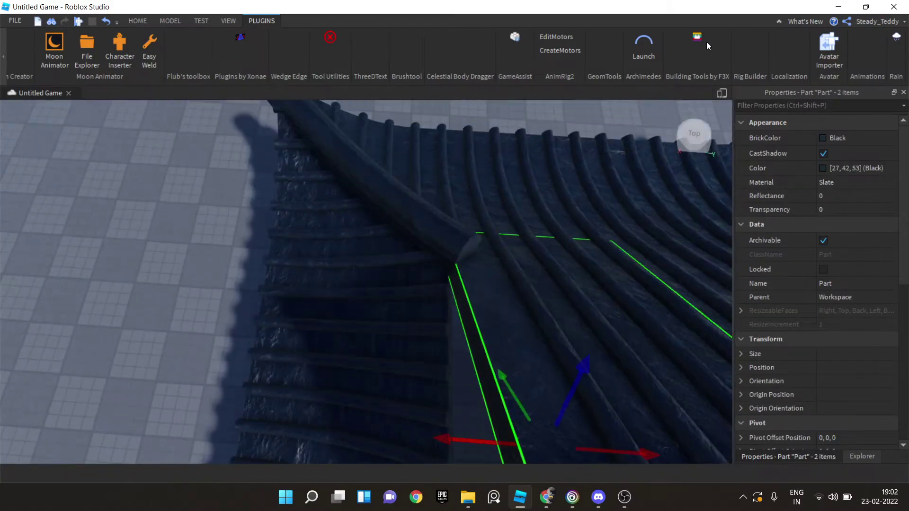
left_click(697, 42)
right_click_drag(338, 335, 338, 335)
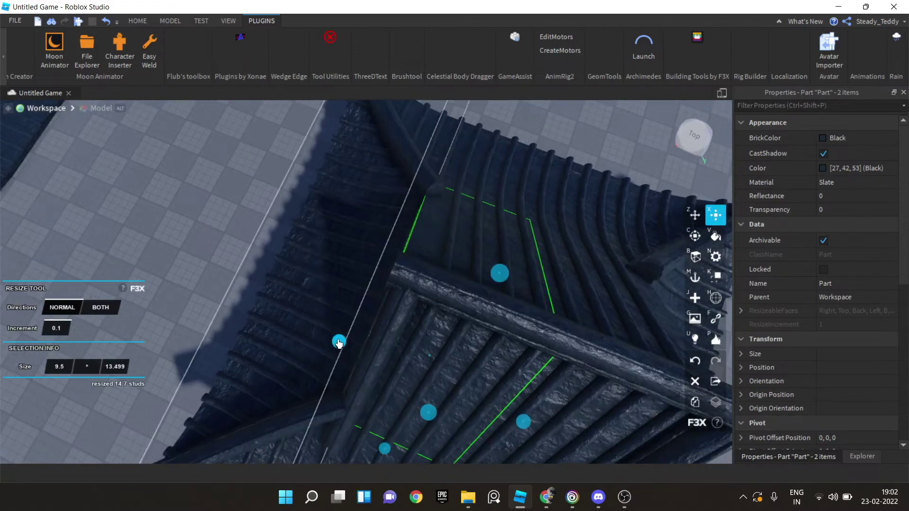
key("ctrl+z")
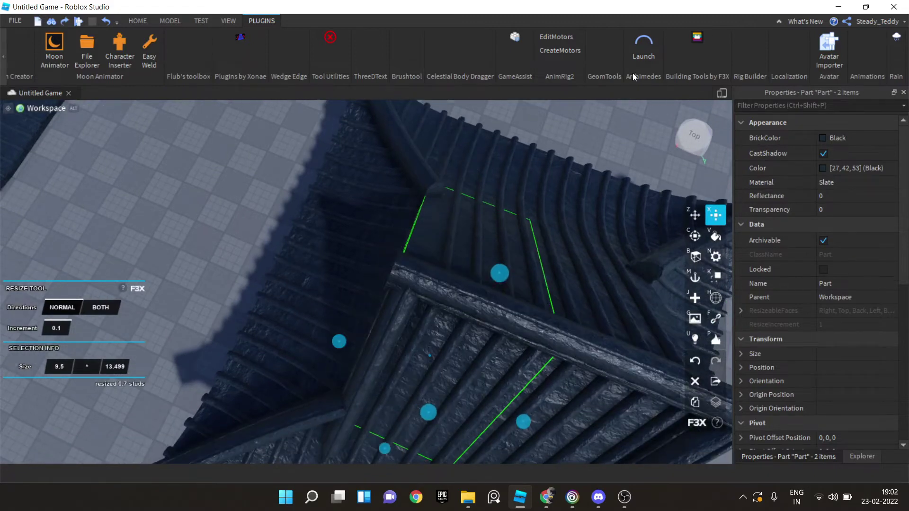
Step: Scale the first black slate panel beneath the ridge to about 9.9 studs wide
left_click(697, 38)
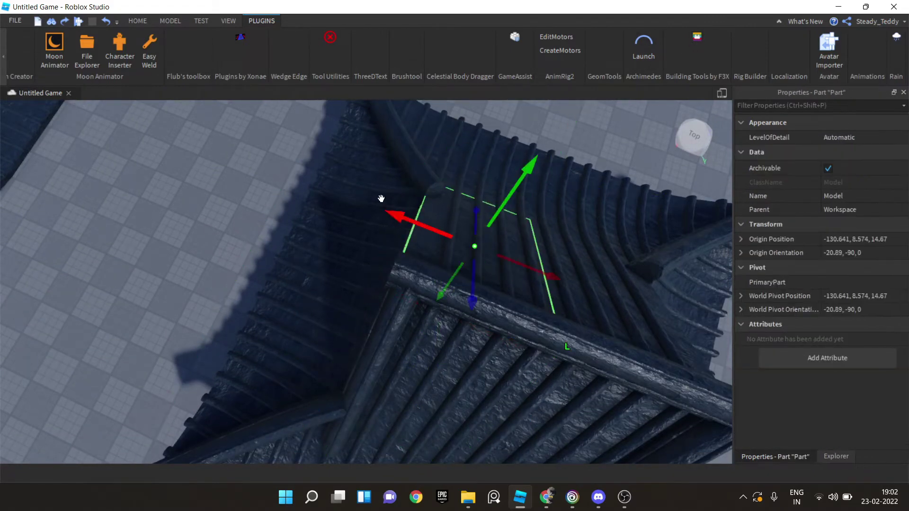
left_click(137, 21)
left_click(142, 48)
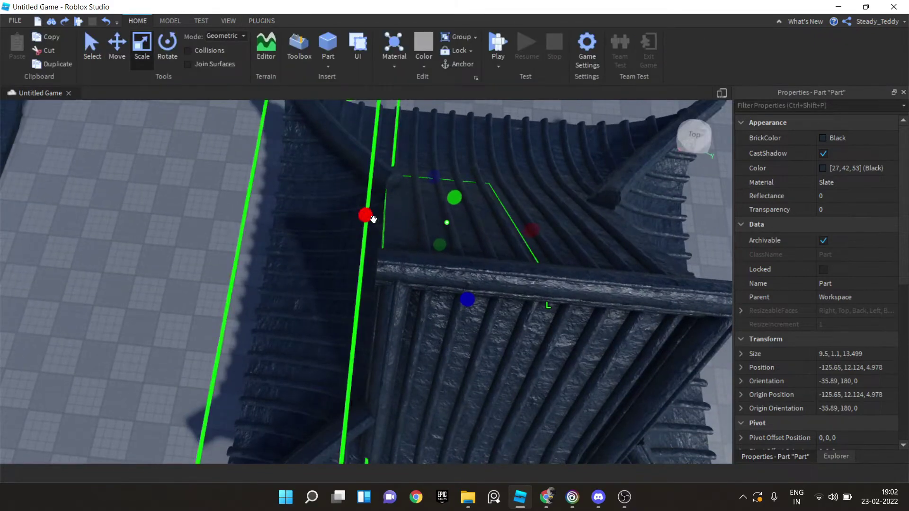
left_click_drag(365, 214, 355, 231)
right_click(362, 219)
right_click_drag(355, 231, 270, 244)
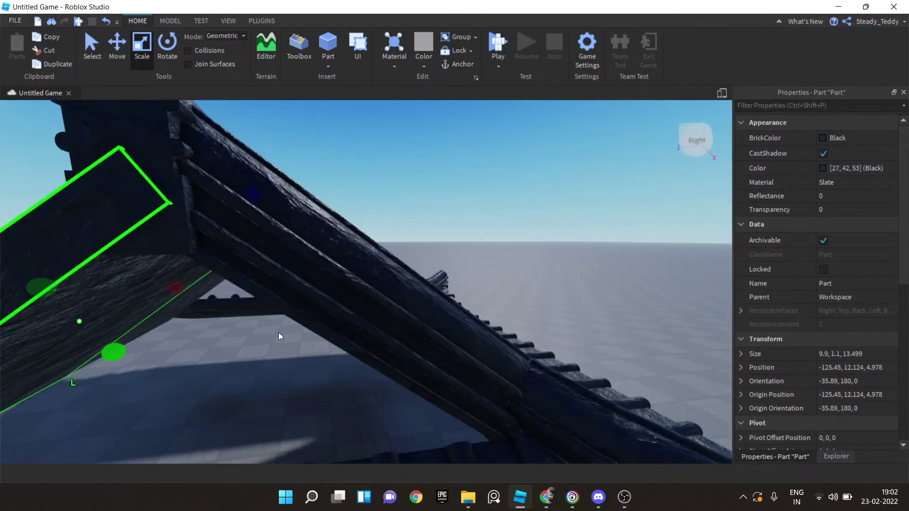
Step: Widen the opposite slate panel to 10 studs
left_click(272, 304)
right_click_drag(273, 305, 420, 283)
left_click(315, 271)
left_click_drag(420, 282, 426, 278)
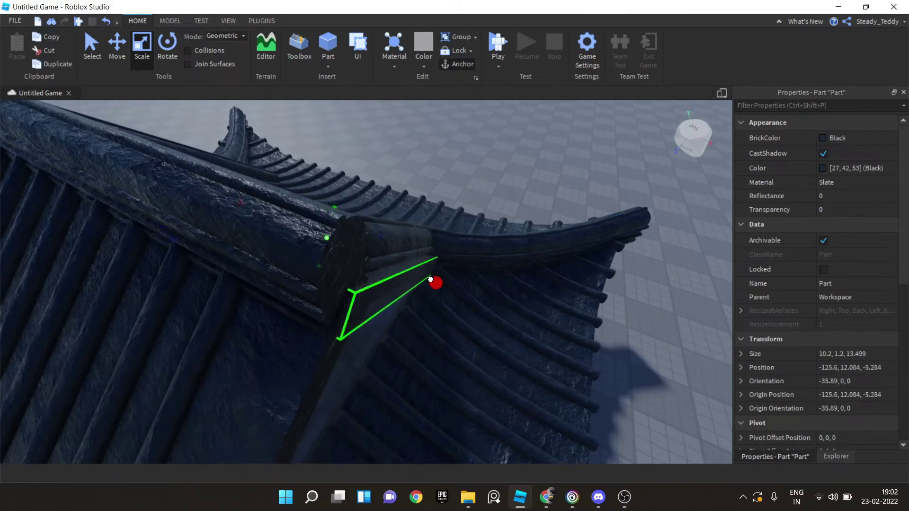
Step: Select the ridge cap model and briefly open the F3X building tools
right_click_drag(432, 278, 263, 264)
left_click(263, 264)
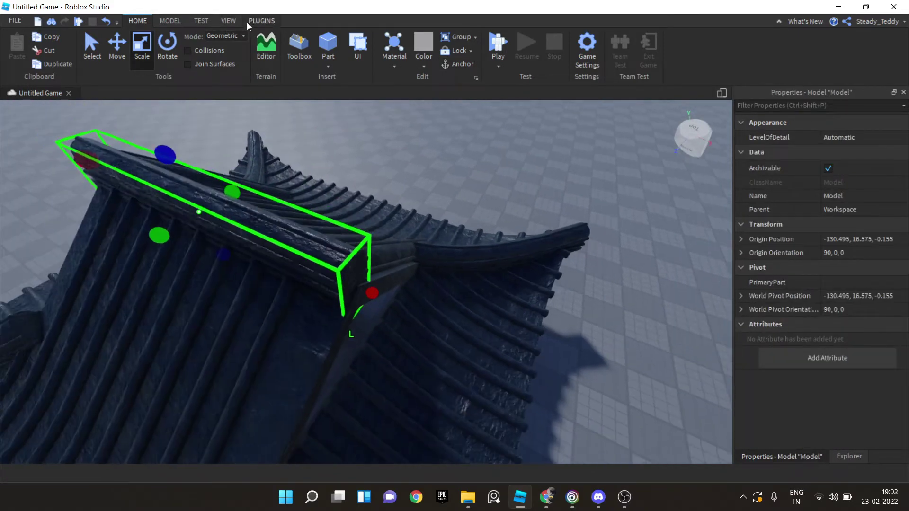
left_click(259, 21)
left_click(697, 38)
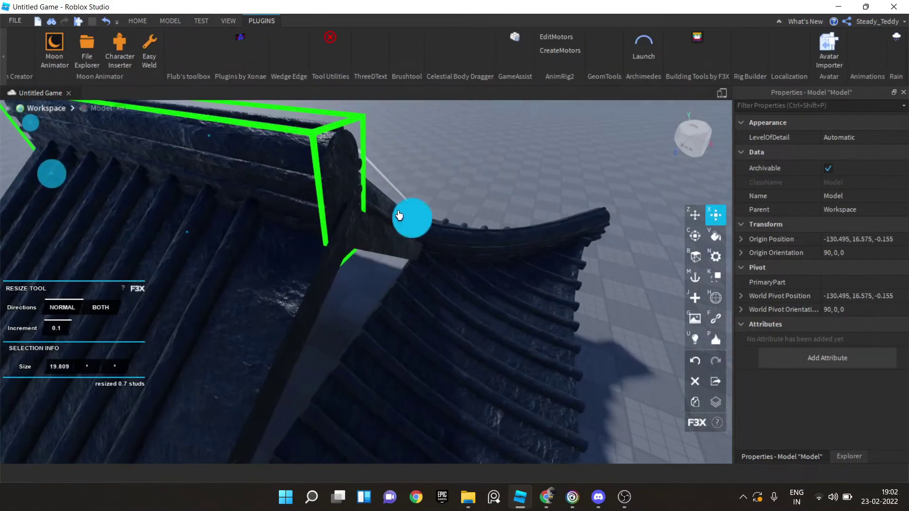
left_click(694, 37)
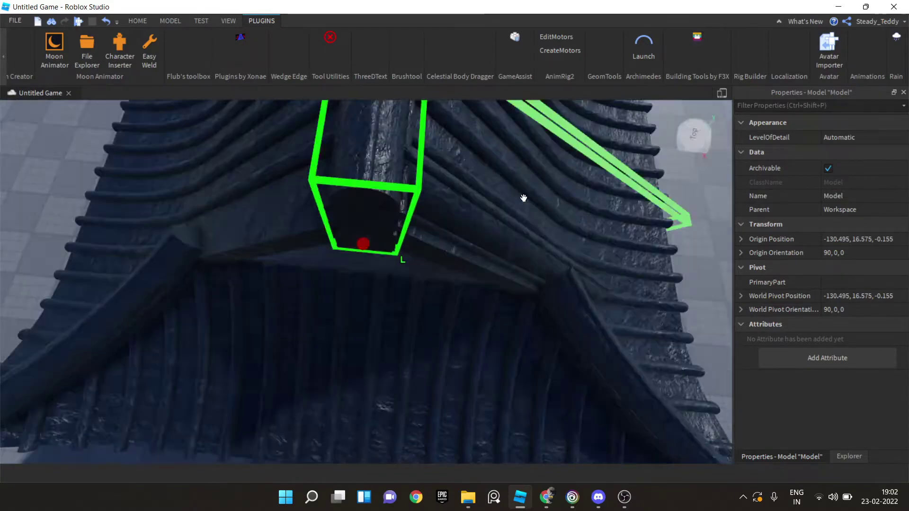
Step: Nudge the gable trim strip 0.4 studs along X so it sits flush
left_click(322, 303)
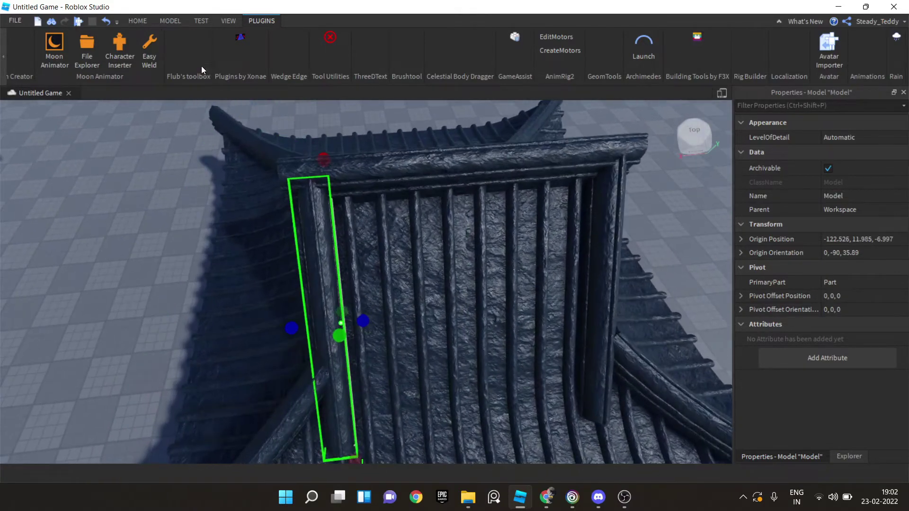
left_click(136, 21)
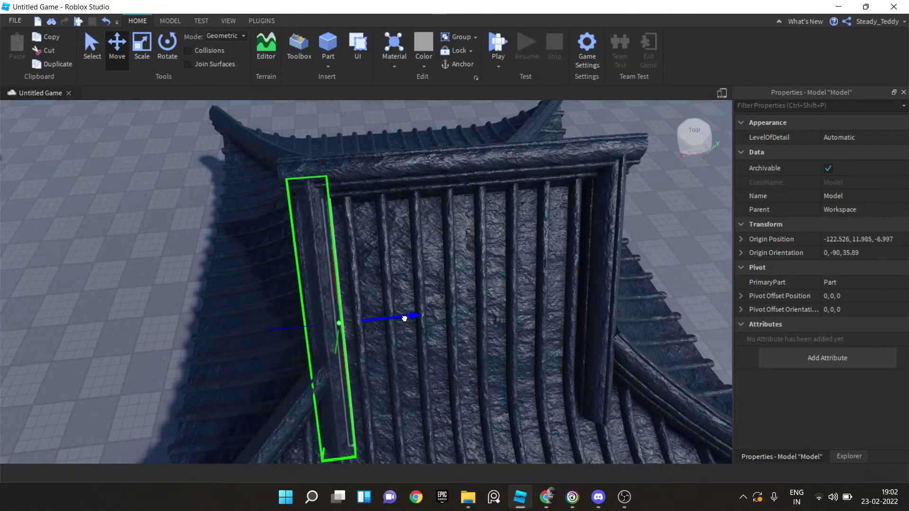
left_click_drag(405, 318, 400, 319)
right_click_drag(400, 318, 361, 314)
left_click_drag(368, 315, 371, 310)
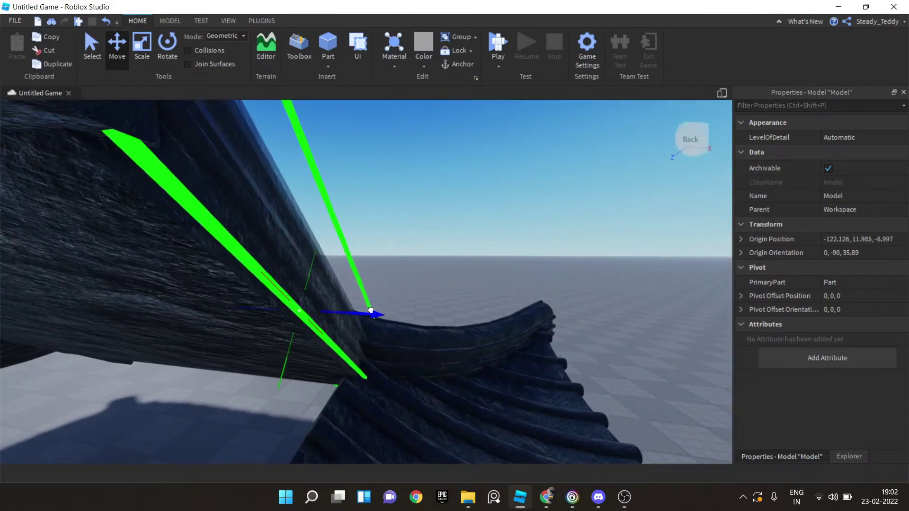
scroll(371, 310, "down", 5)
right_click_drag(405, 270, 436, 277)
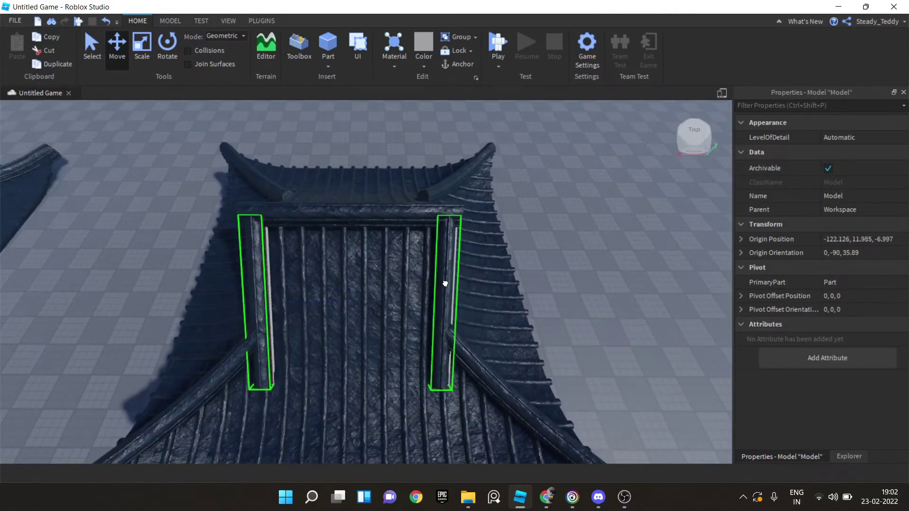
right_click_drag(518, 285, 515, 270)
scroll(518, 282, "down", 5)
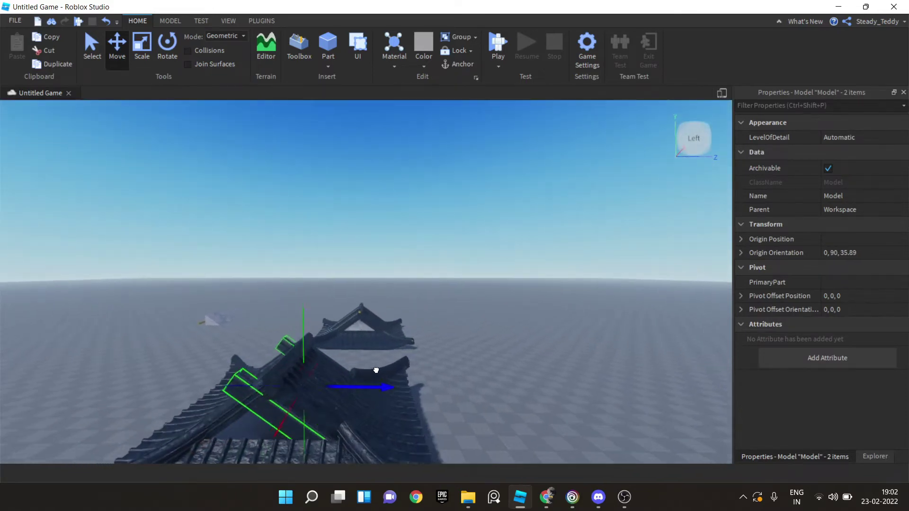
scroll(399, 372, "up", 10)
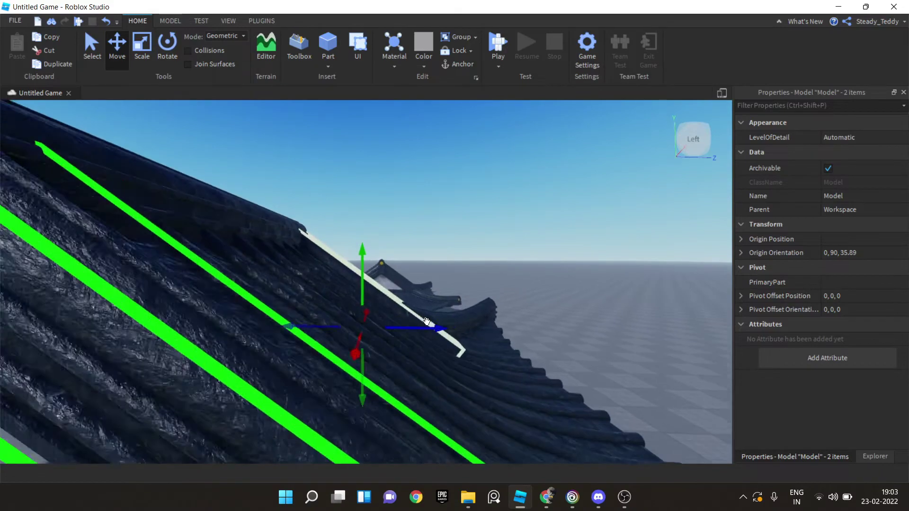
scroll(436, 287, "down", 2)
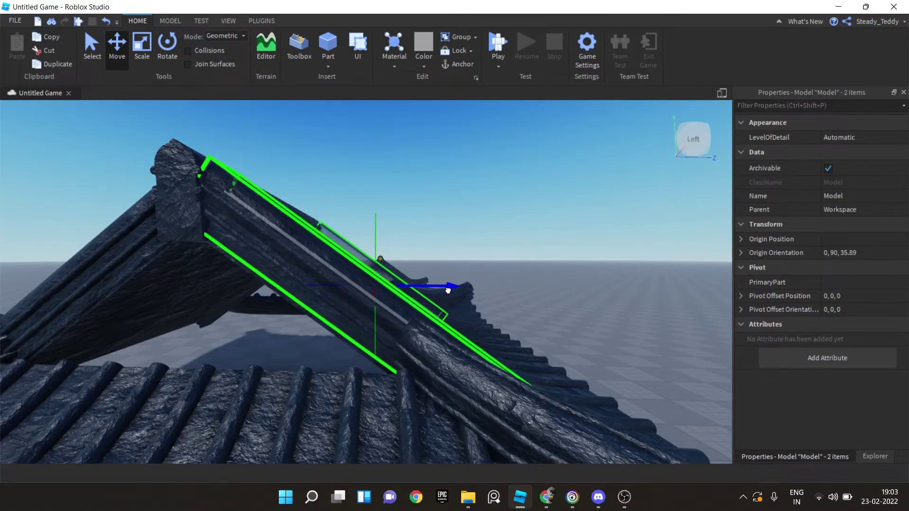
right_click_drag(446, 288, 441, 286)
left_click(226, 237)
middle_click_drag(226, 237, 187, 217)
right_click_drag(335, 305, 416, 198)
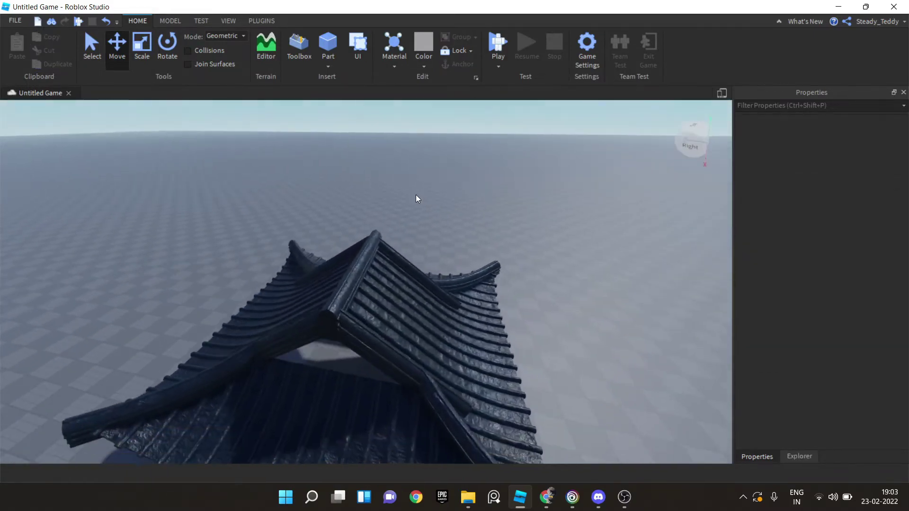
Step: Extend the ridge cap from 20.209 to 21.209 studs with the F3X resize tool
left_click(359, 269)
key("f")
right_click_drag(360, 268, 350, 269)
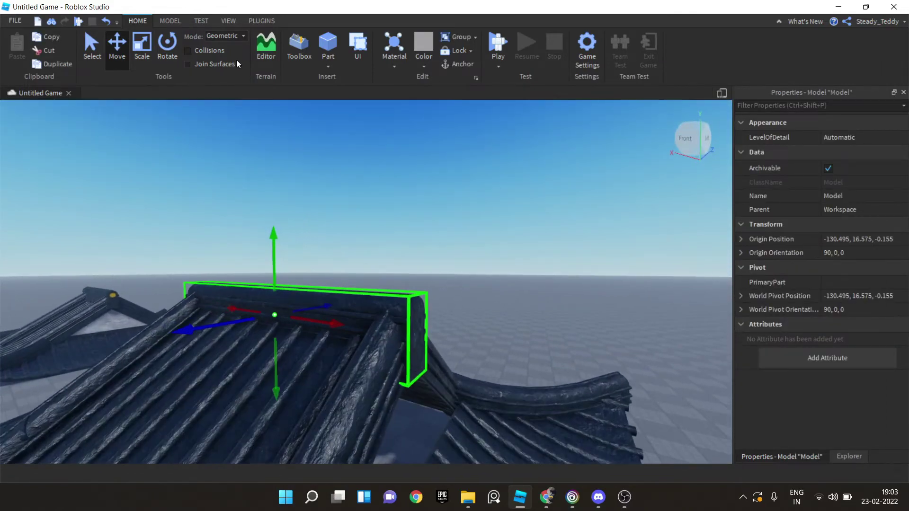
left_click(262, 22)
left_click(697, 38)
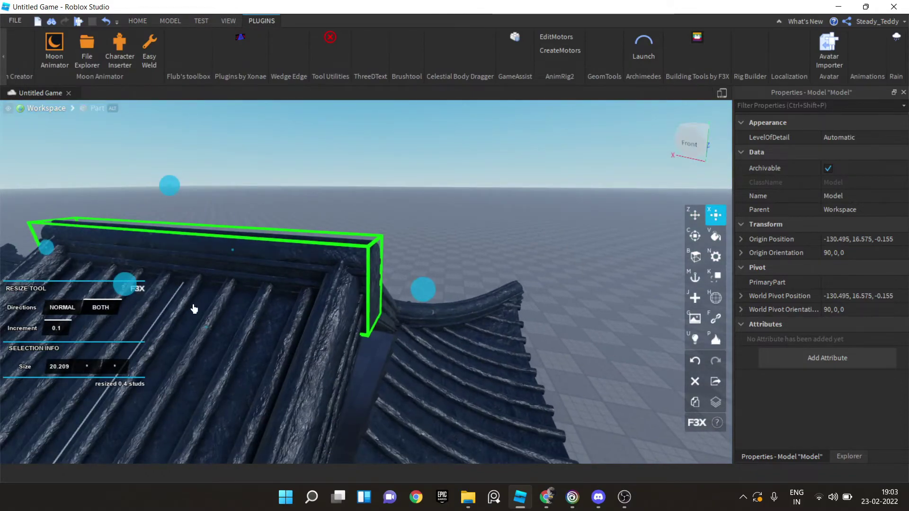
scroll(423, 294, "up", 2)
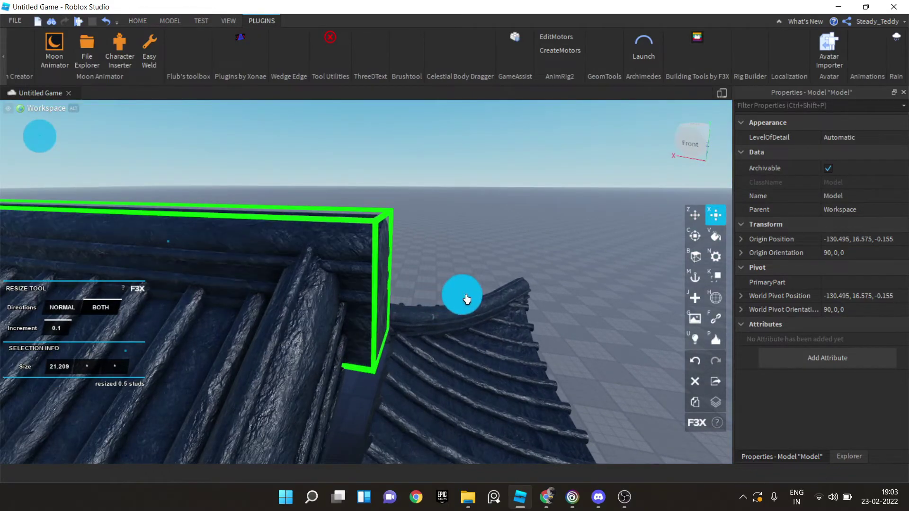
scroll(466, 299, "down", 3)
right_click_drag(603, 165, 577, 175)
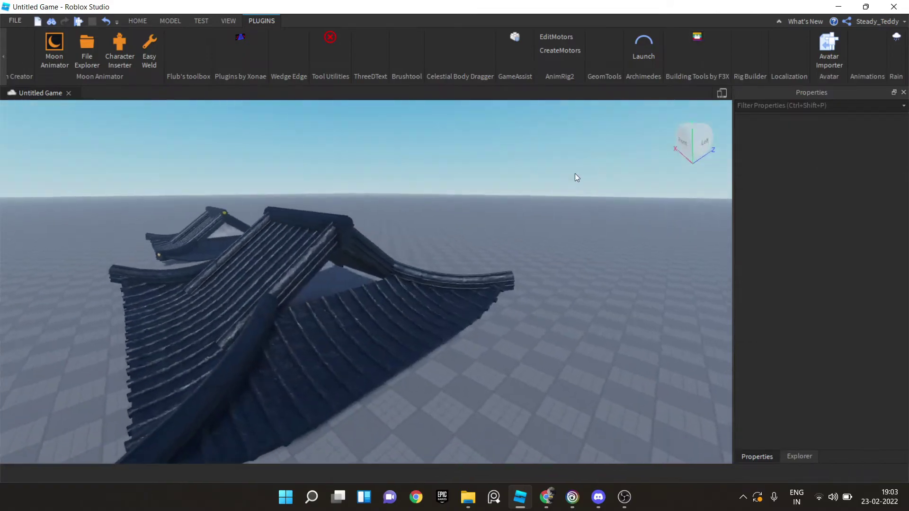
scroll(371, 266, "up", 5)
Step: Select the spare grey slate wedge and drag it across the baseplate to beneath the roof
scroll(402, 295, "up", 3)
scroll(328, 239, "down", 3)
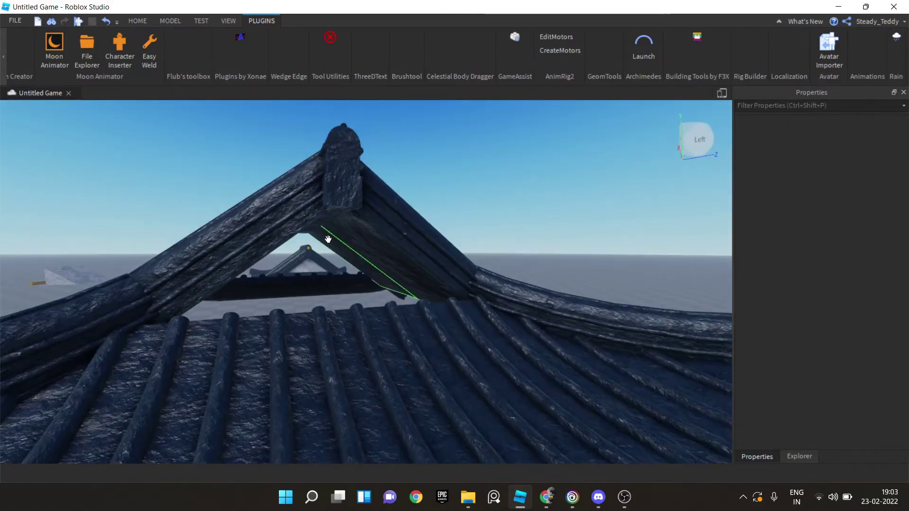
scroll(346, 246, "down", 6)
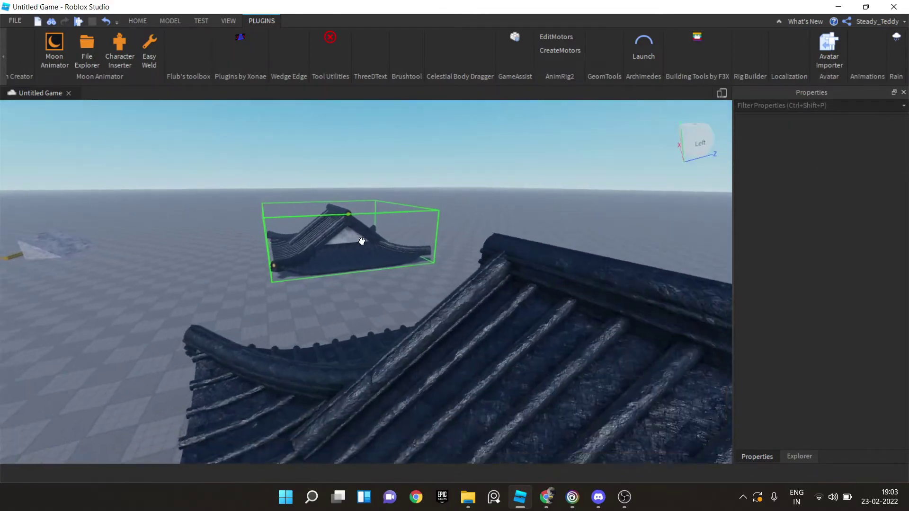
right_click_drag(355, 239, 470, 288)
scroll(470, 291, "down", 5)
right_click_drag(400, 325, 331, 269)
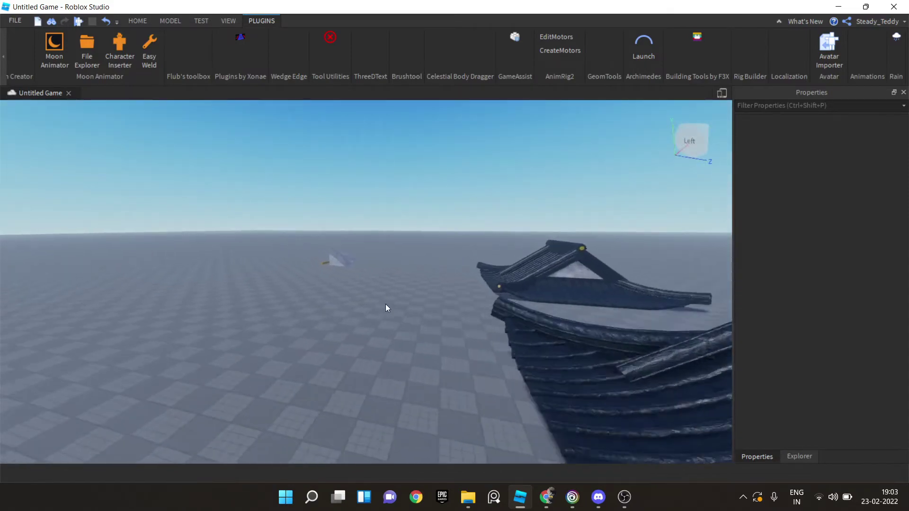
left_click(358, 265)
left_click_drag(332, 269, 375, 344)
right_click_drag(376, 343, 421, 352)
left_click_drag(421, 352, 351, 314)
right_click_drag(352, 314, 266, 253)
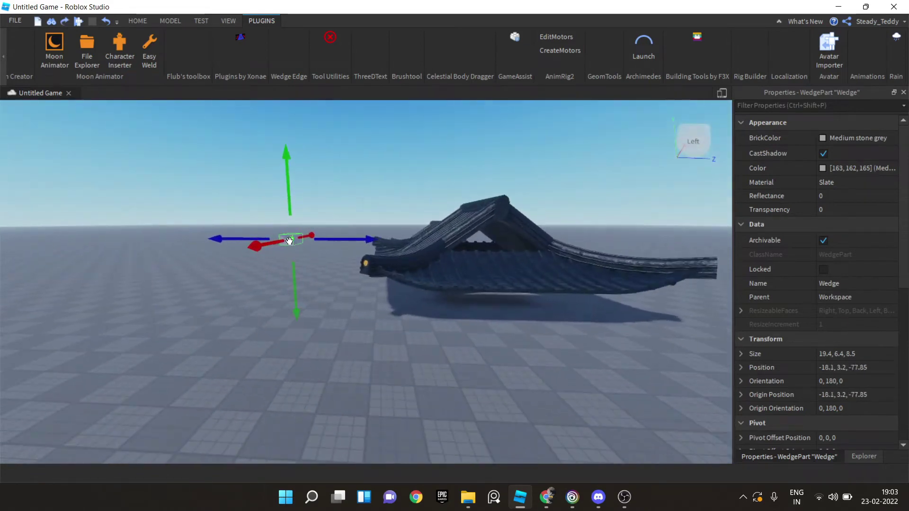
left_click_drag(360, 315, 454, 305)
right_click_drag(454, 306, 438, 264)
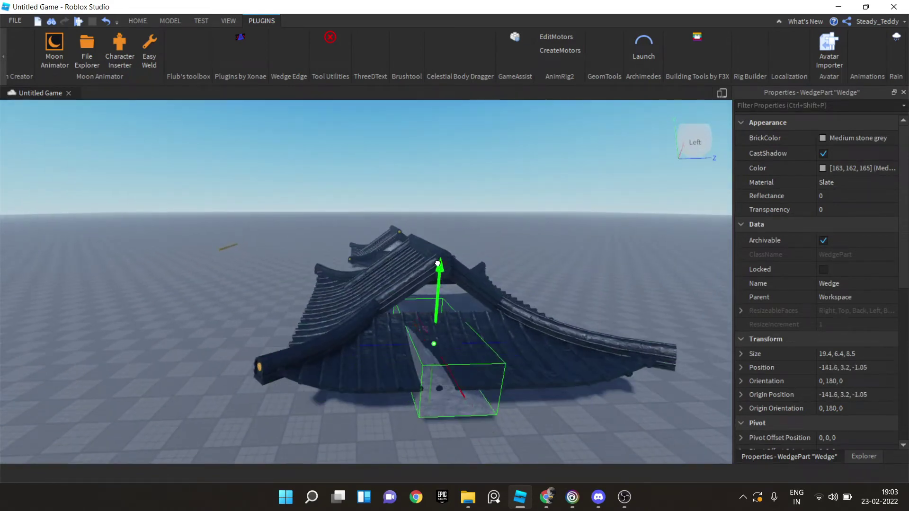
Step: Slide the wedge sideways to line it up with the gable, then lower it into the opening
scroll(439, 221, "up", 5)
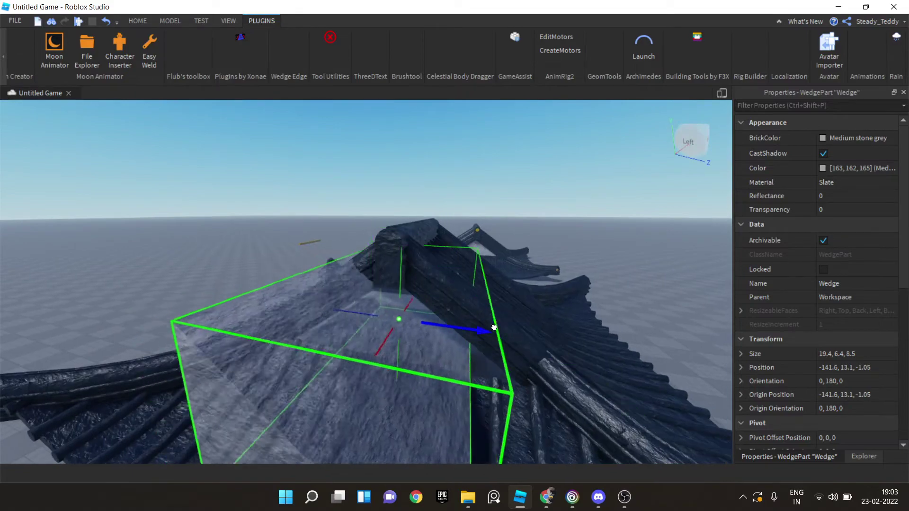
left_click_drag(488, 326, 538, 329)
right_click_drag(538, 329, 497, 308)
scroll(497, 308, "down", 3)
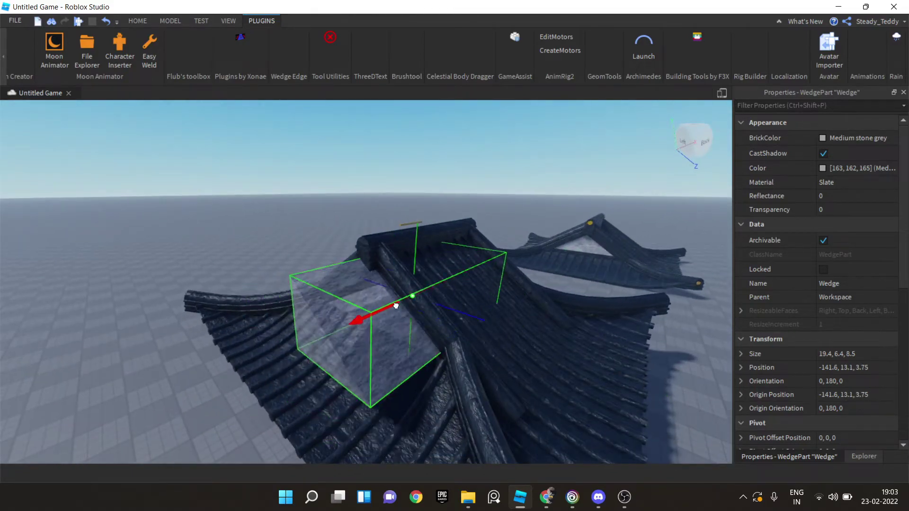
left_click_drag(407, 325, 440, 280)
right_click_drag(441, 280, 426, 279)
scroll(396, 270, "up", 5)
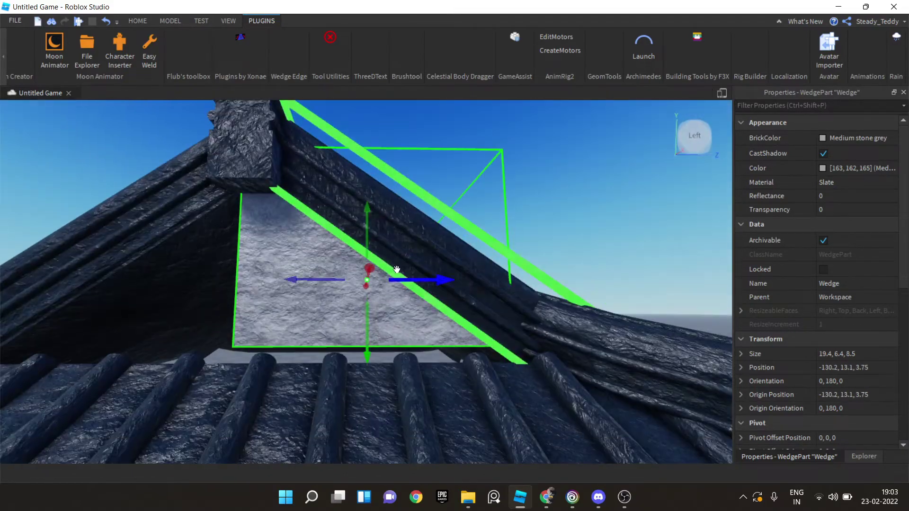
left_click_drag(368, 229, 368, 233)
scroll(369, 236, "down", 5)
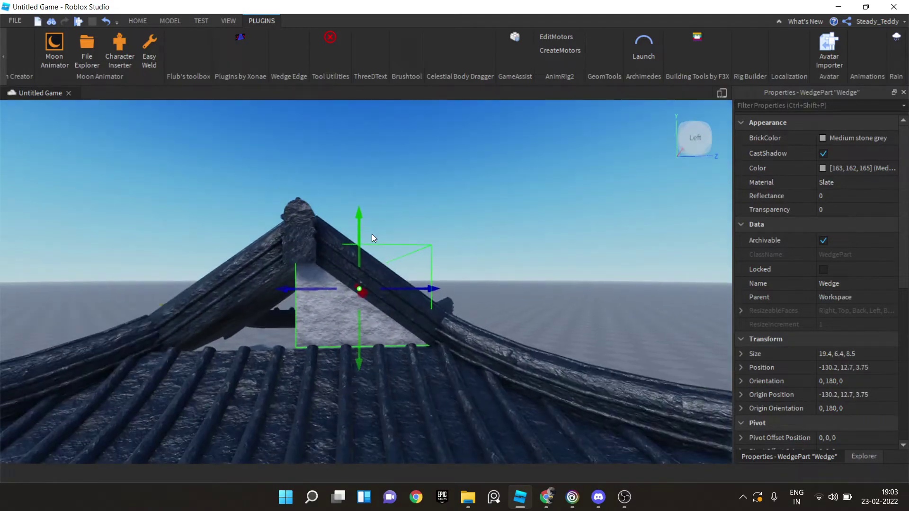
scroll(372, 237, "up", 5)
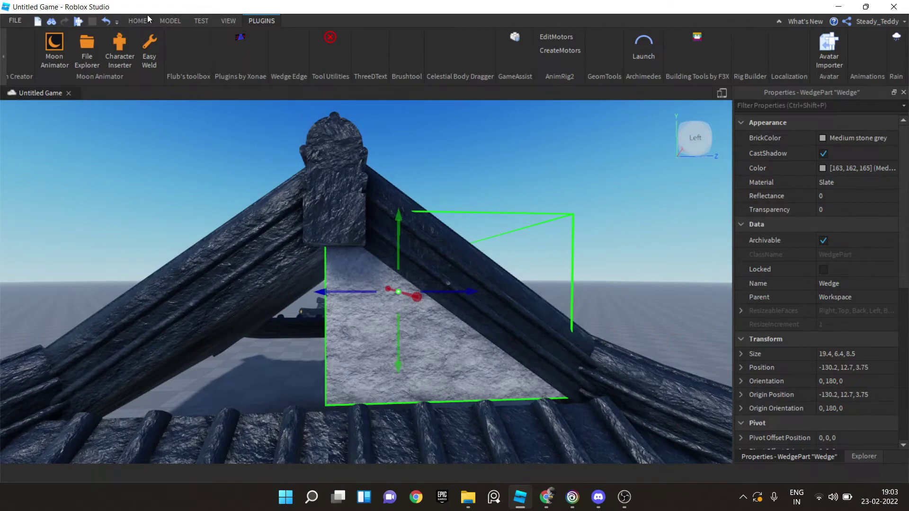
Step: Resize the wedge to 19.3 × 7 × 9.2 so it matches the roof slope
left_click(138, 21)
left_click(142, 47)
scroll(358, 263, "up", 4)
left_click_drag(312, 294, 320, 296)
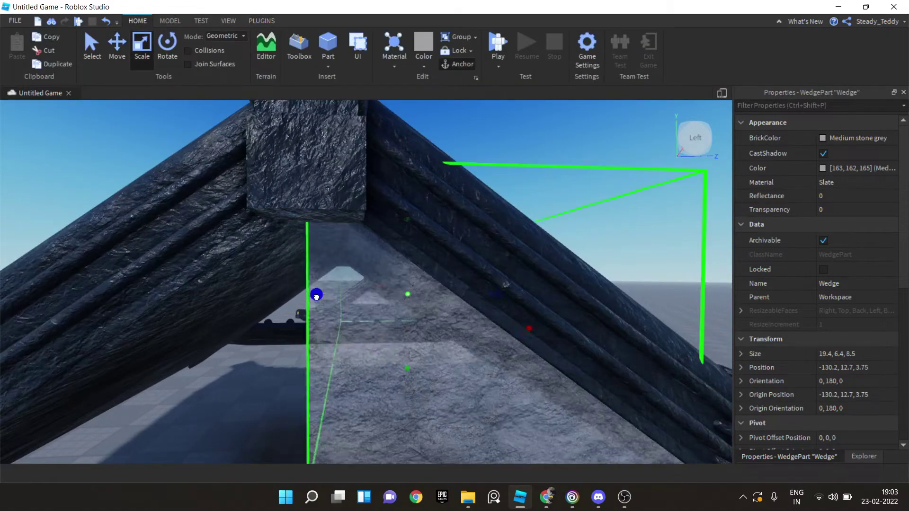
scroll(322, 297, "down", 6)
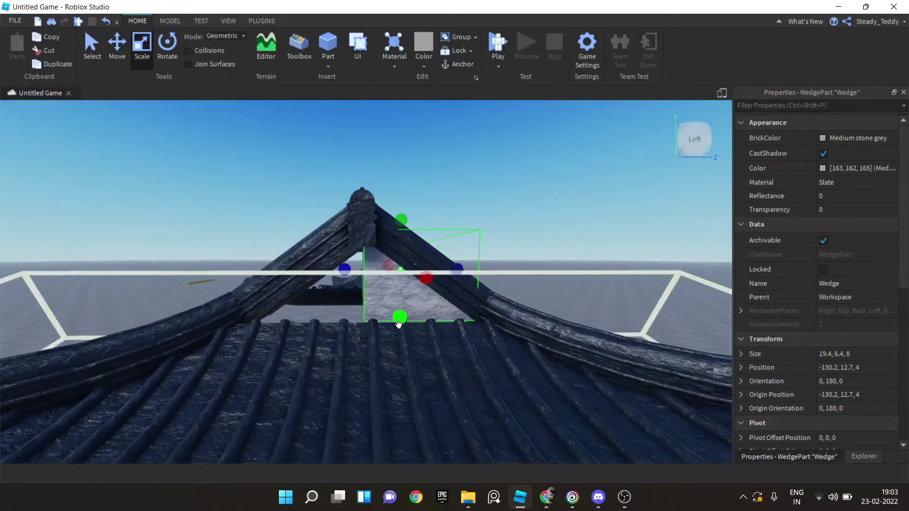
right_click_drag(407, 318, 431, 269)
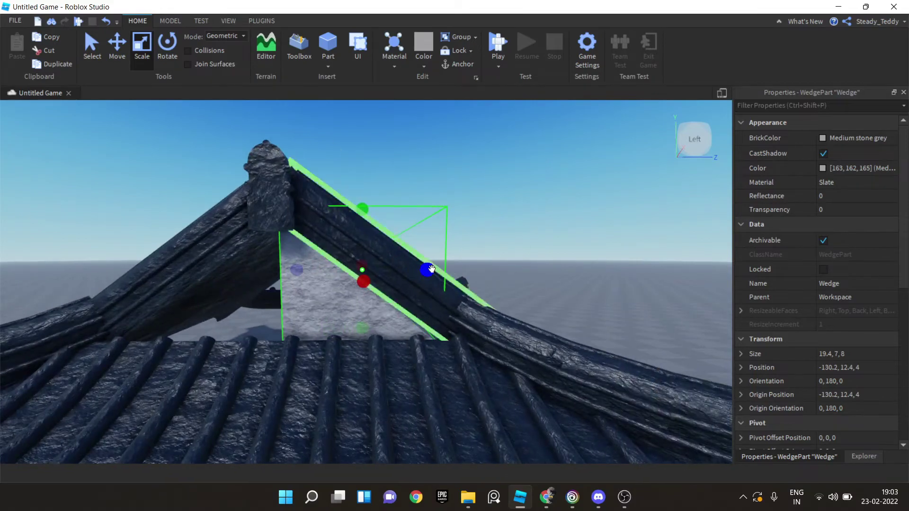
left_click_drag(443, 270, 441, 256)
right_click_drag(440, 245, 381, 247)
left_click_drag(385, 225, 380, 209)
right_click_drag(379, 209, 110, 42)
Step: Rotate the wedge a quarter turn with Ctrl+R and slide it into the gable at -130.25, 12.4, -4.6
left_click(117, 44)
right_click_drag(411, 223, 411, 223)
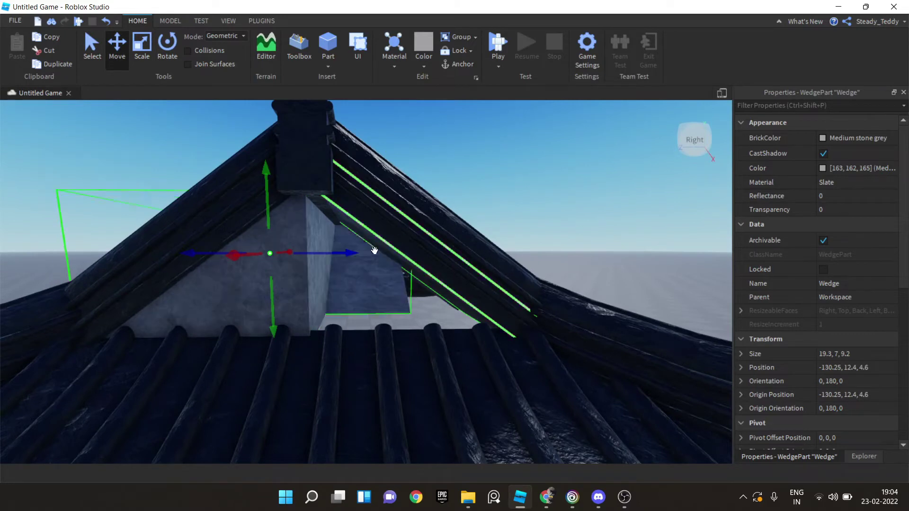
key("ctrl+r")
left_click_drag(354, 253, 421, 253)
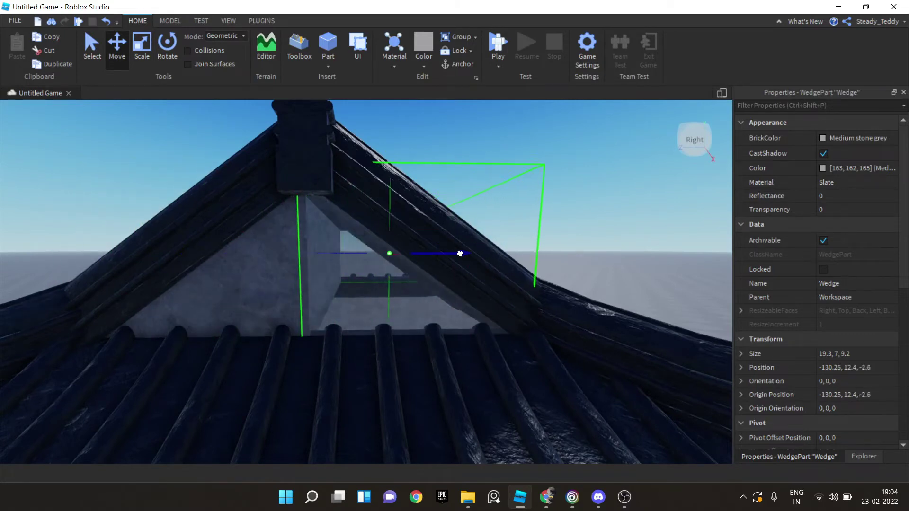
left_click(539, 180)
right_click_drag(540, 180, 375, 291)
left_click(334, 294)
Step: Undo an accidental move of the black gable-base block, then shrink it to an 11.9 × 1.3 × 0.6 trim strip
left_click(374, 324)
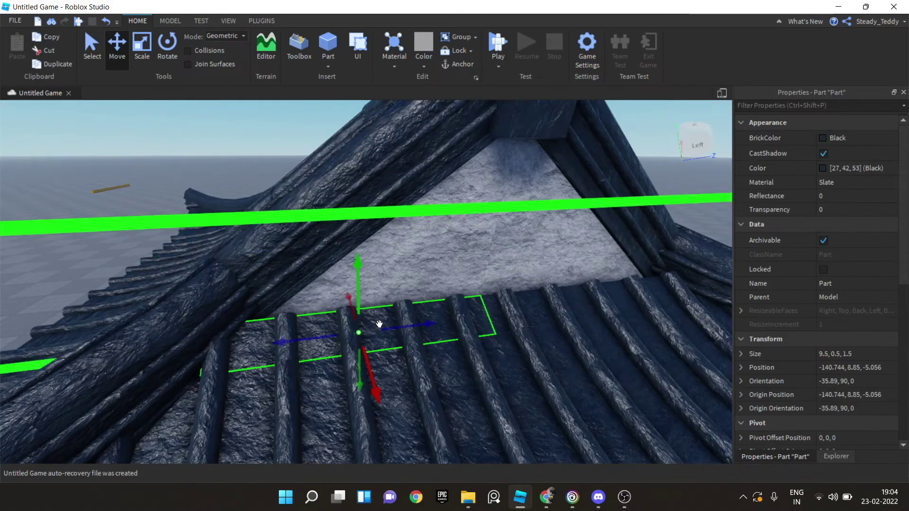
left_click(399, 379)
scroll(402, 378, "down", 5)
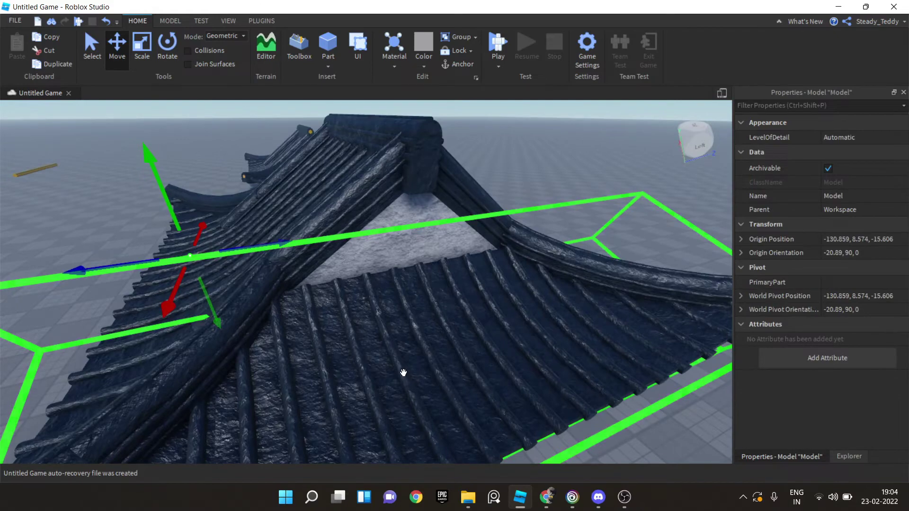
left_click(431, 247)
scroll(402, 275, "up", 3)
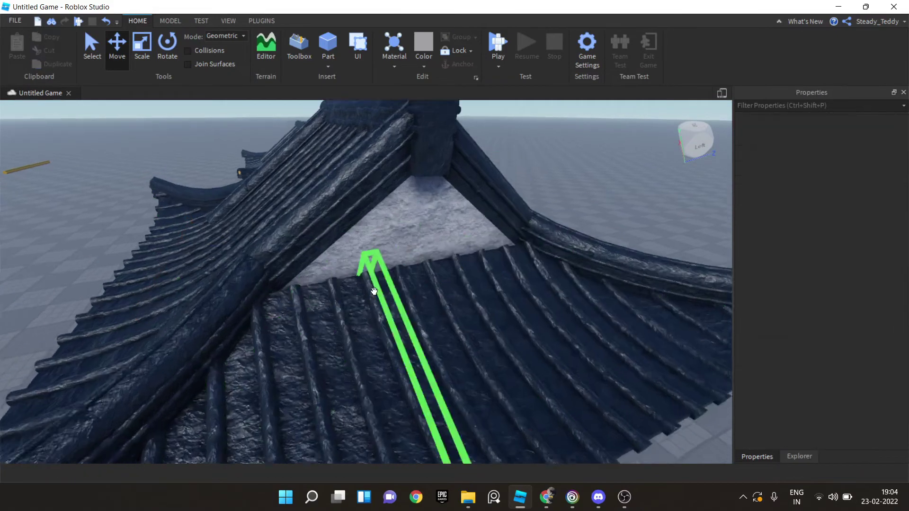
left_click(342, 306)
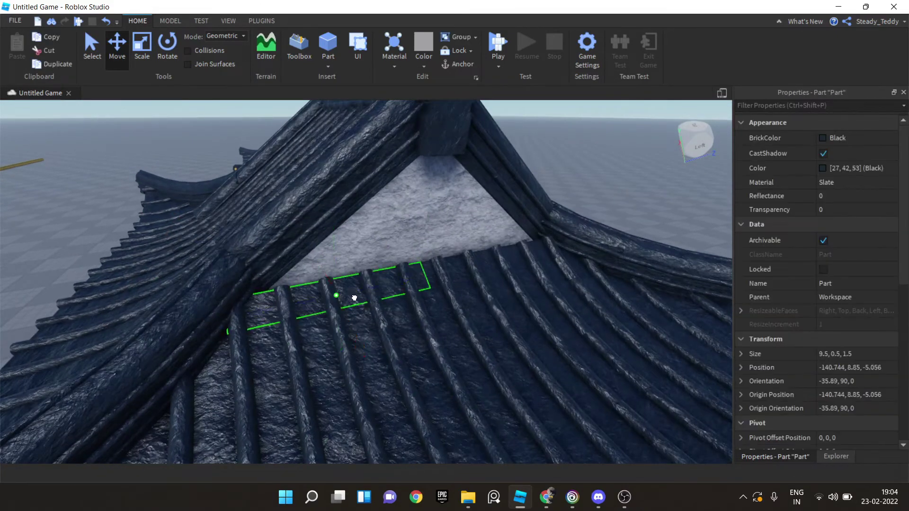
left_click_drag(355, 298, 396, 359)
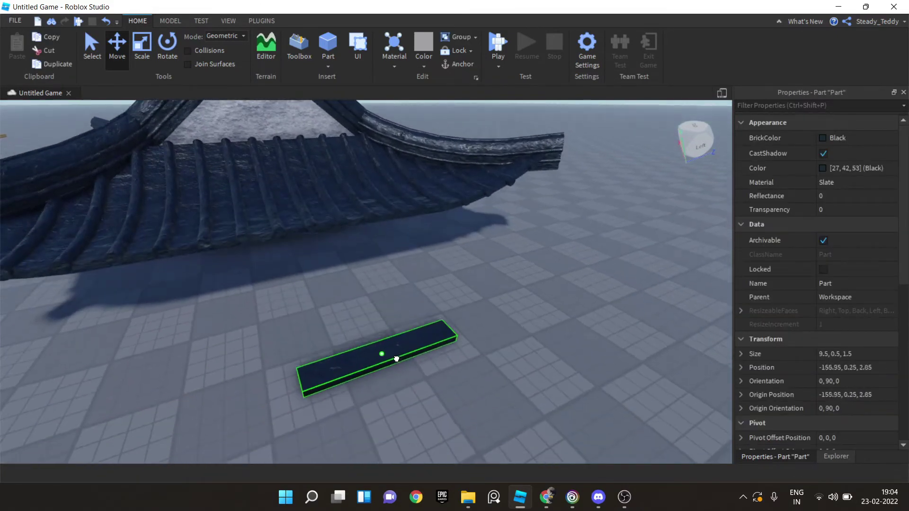
middle_click_drag(348, 237, 410, 330)
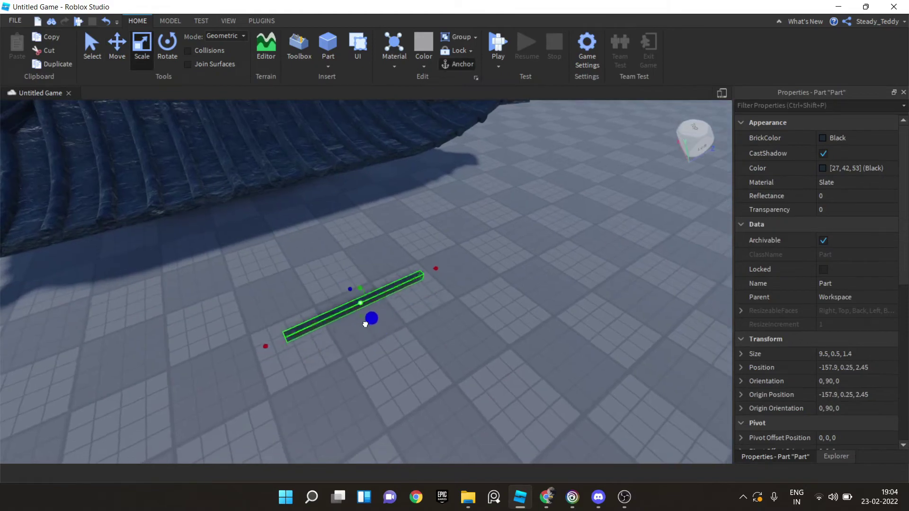
key("ctrl+z")
key("f")
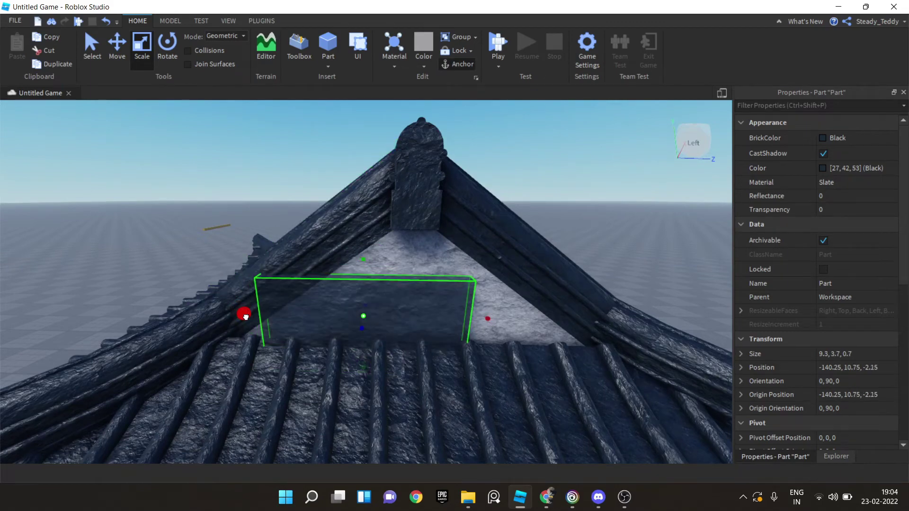
left_click_drag(340, 259, 346, 298)
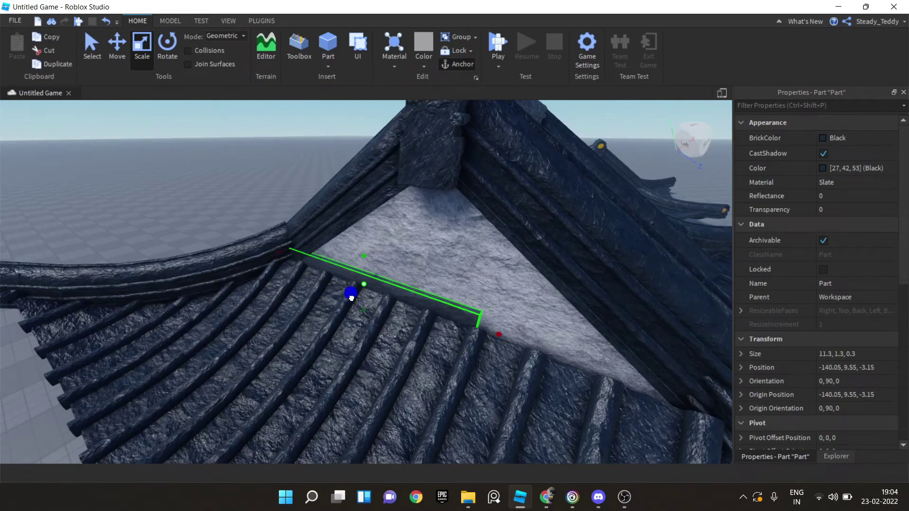
left_click_drag(357, 299, 334, 300)
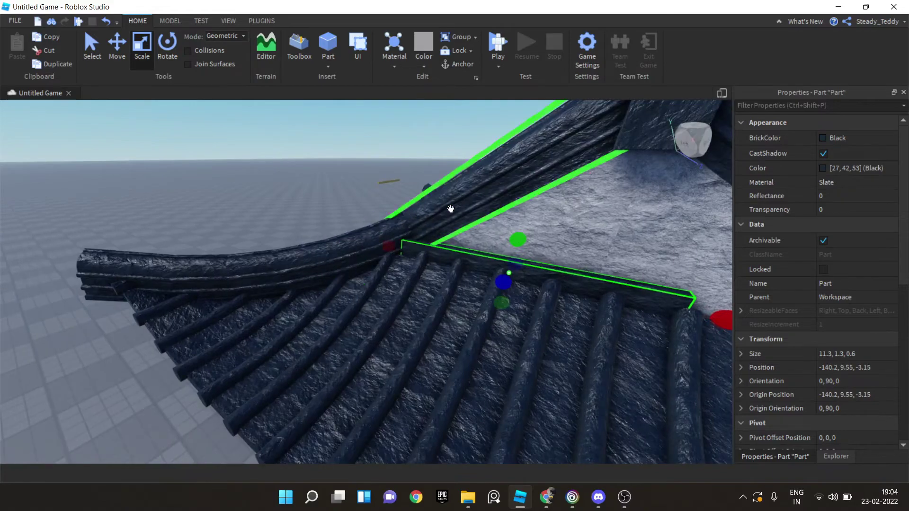
Step: Nudge the two selected roof models along the roof, then reselect the black trim strip
left_click(432, 217)
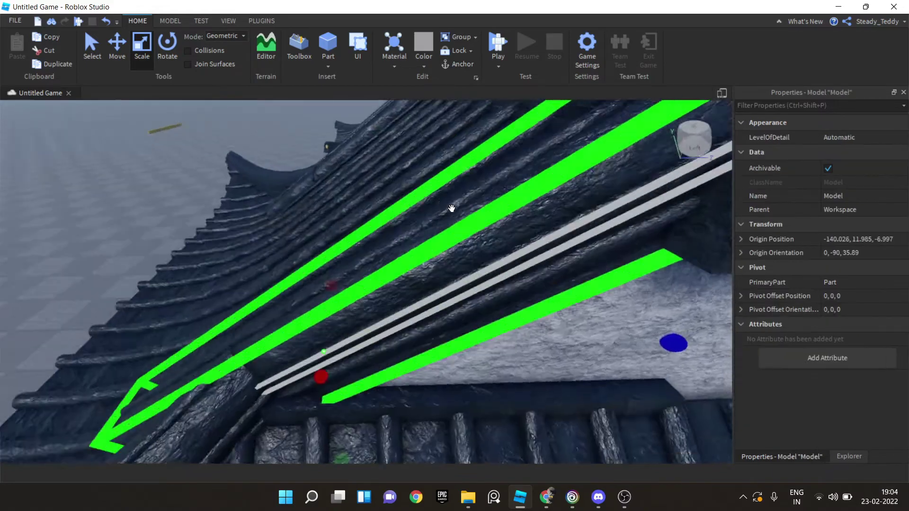
left_click(432, 205, "ctrl")
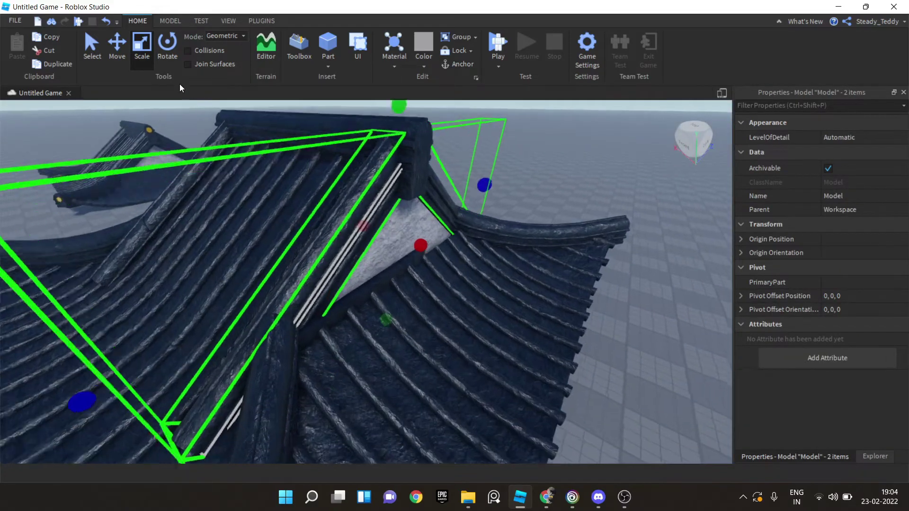
key("ctrl+2")
right_click_drag(337, 212, 398, 189)
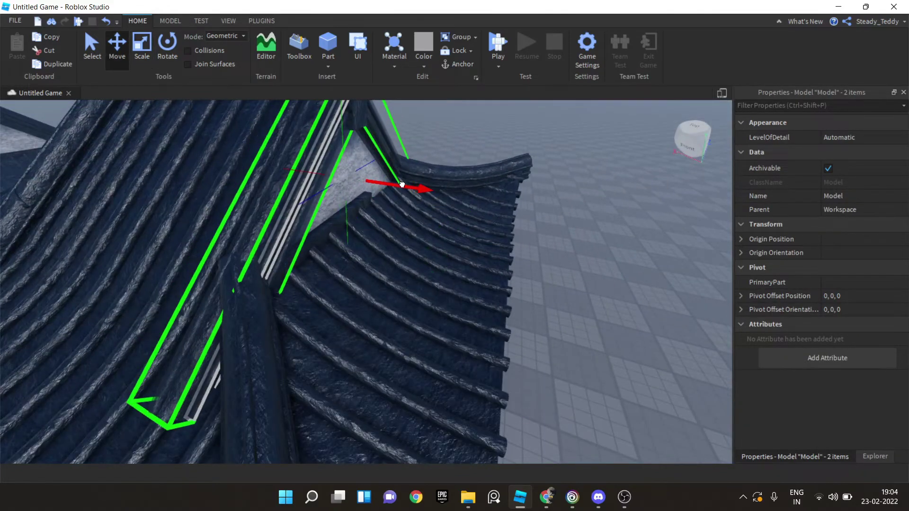
left_click_drag(405, 185, 401, 184)
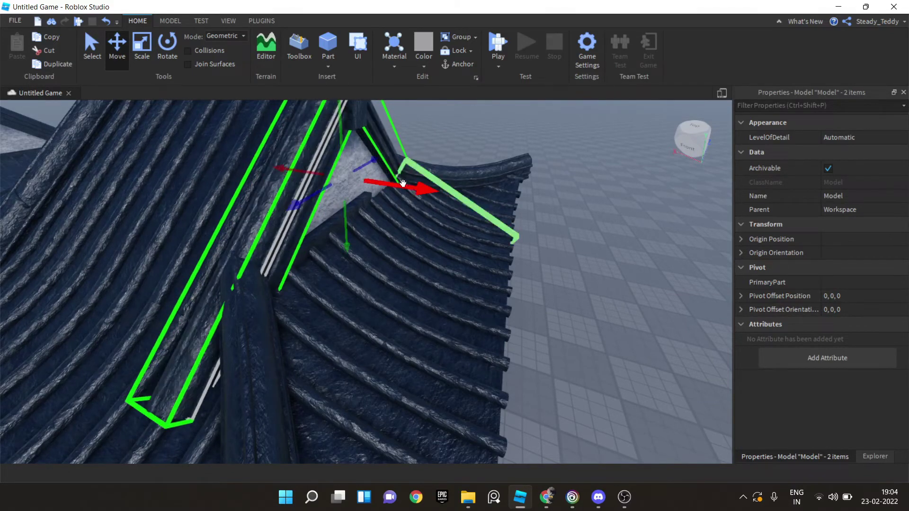
left_click(461, 157)
right_click_drag(461, 157, 360, 321)
left_click(360, 321)
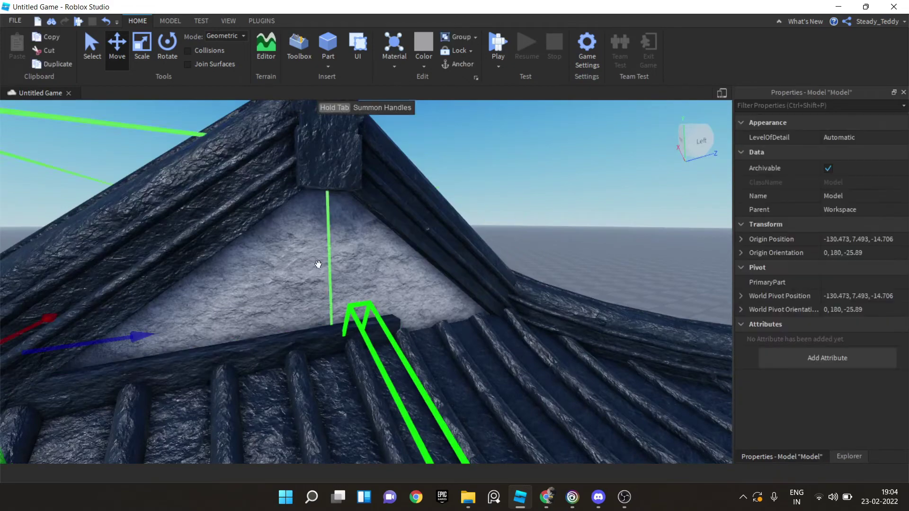
left_click(334, 341)
scroll(333, 341, "down", 3)
Step: Widen the opposite gable's grey stone wedge slightly to 19.6 × 7 × 9.2
key("ctrl+3")
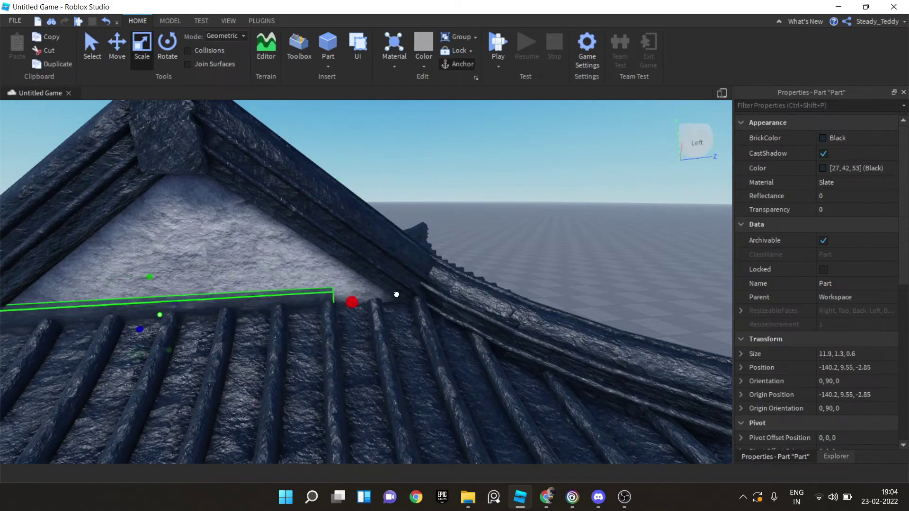
right_click_drag(428, 291, 352, 256)
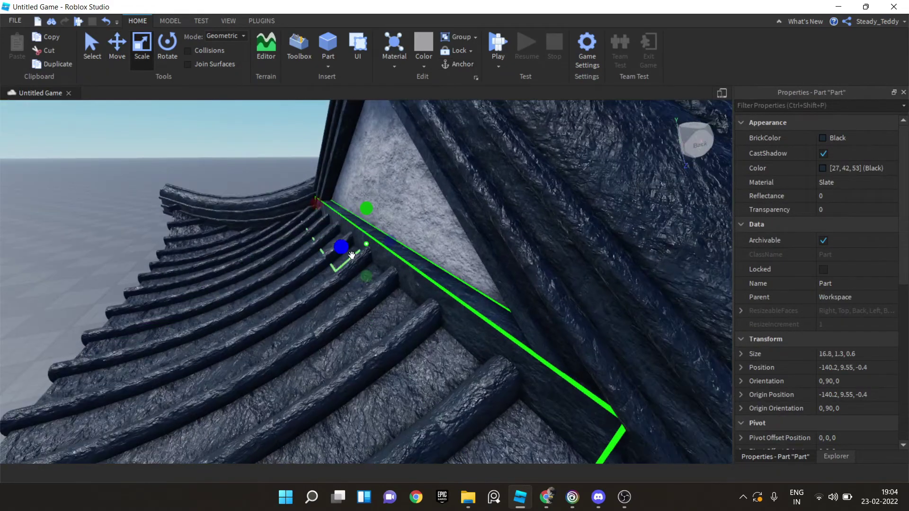
scroll(342, 243, "down", 5)
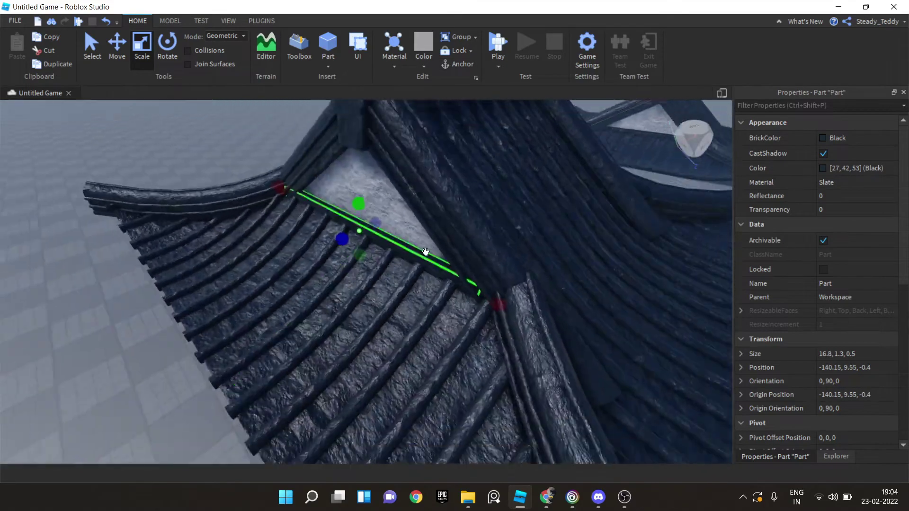
left_click(635, 189)
scroll(635, 189, "up", 5)
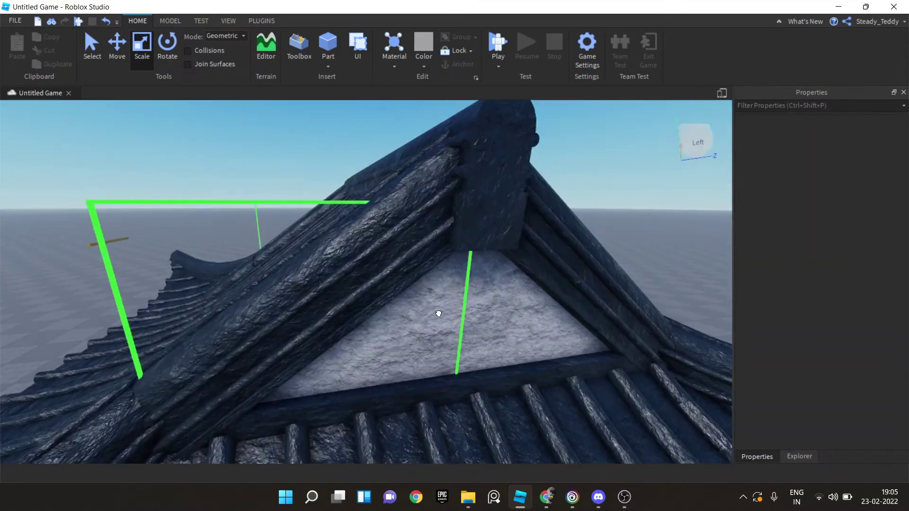
left_click(447, 315)
right_click_drag(448, 315, 335, 253)
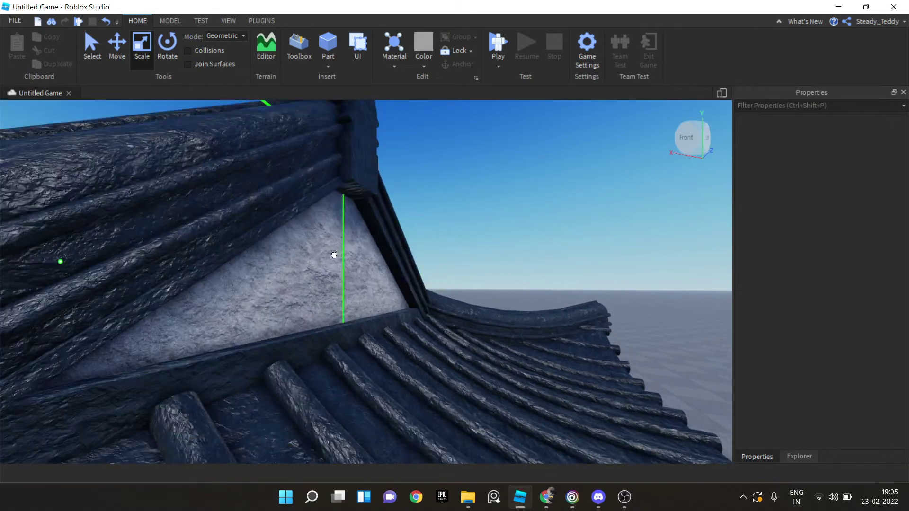
scroll(196, 268, "up", 5)
right_click_drag(196, 268, 243, 240)
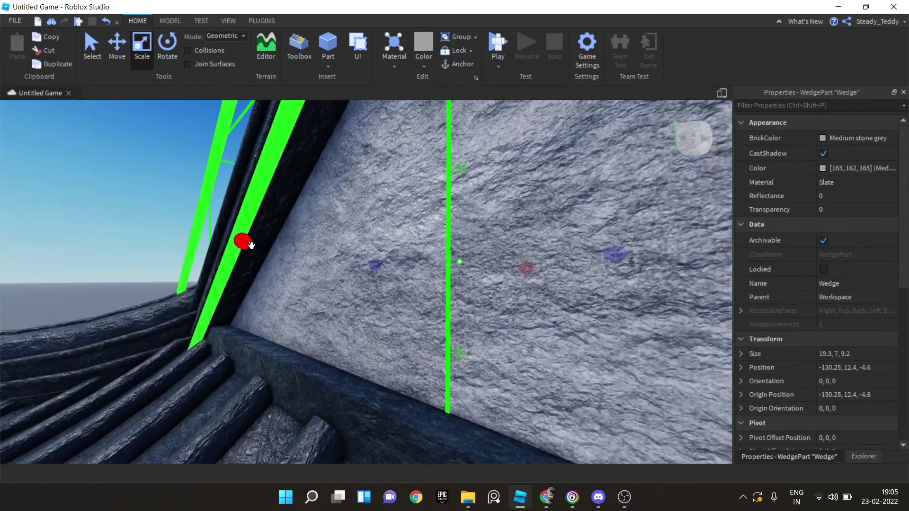
left_click_drag(244, 240, 233, 240)
right_click_drag(233, 240, 407, 260)
Step: Stretch the black base strip along the gable's lower edge to 20.2 long
left_click(526, 277)
left_click(418, 359)
left_click_drag(408, 260, 383, 267)
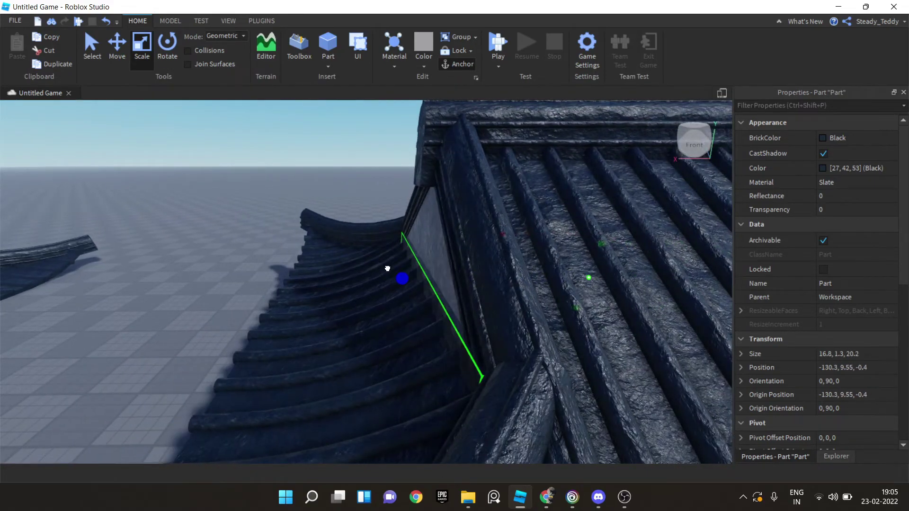
right_click_drag(391, 271, 422, 257)
left_click(384, 219)
scroll(422, 258, "down", 2)
scroll(422, 260, "up", 3)
Step: Move the golden metal rod along the ridge and raise it to height 17.605
scroll(390, 229, "up", 2)
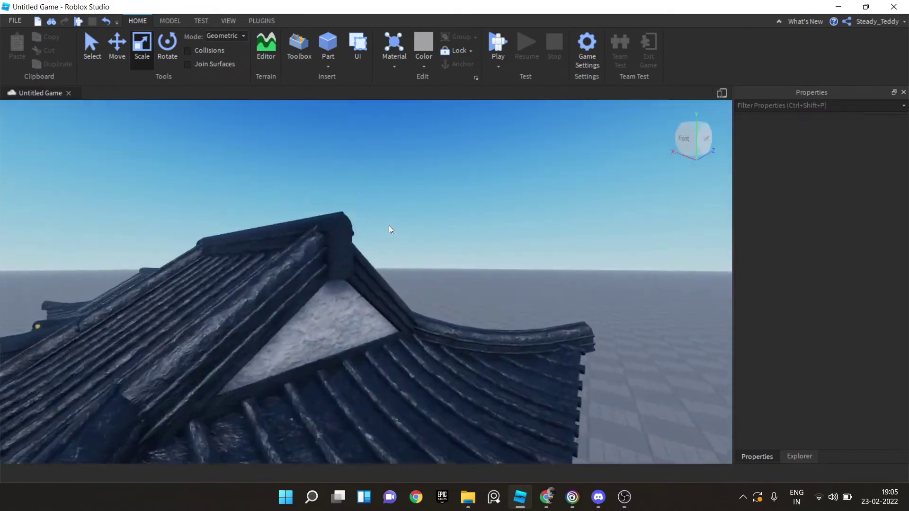
scroll(331, 226, "up", 2)
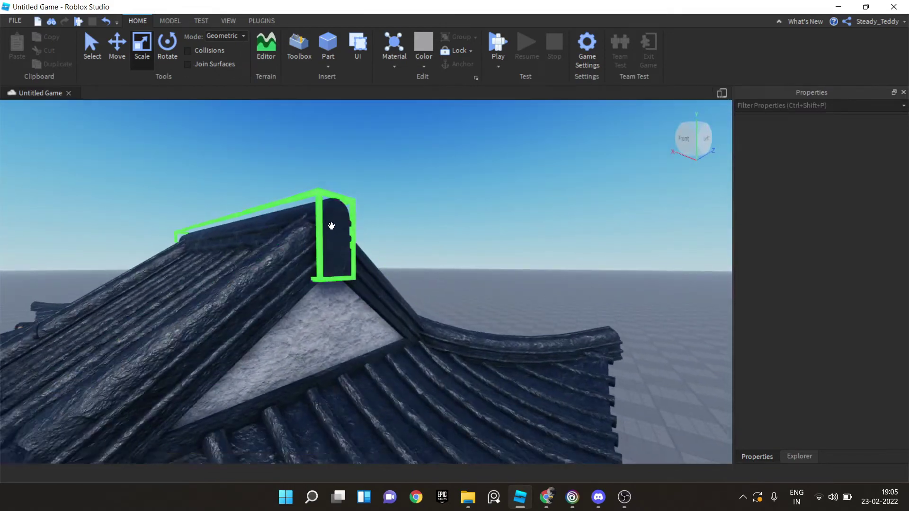
scroll(332, 226, "down", 3)
right_click_drag(367, 222, 122, 195)
left_click(136, 194)
key("f")
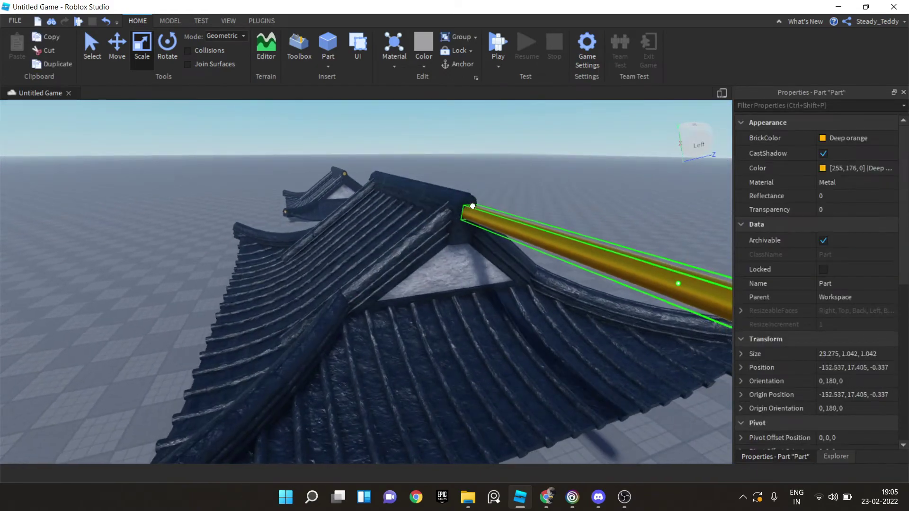
right_click_drag(470, 206, 470, 206)
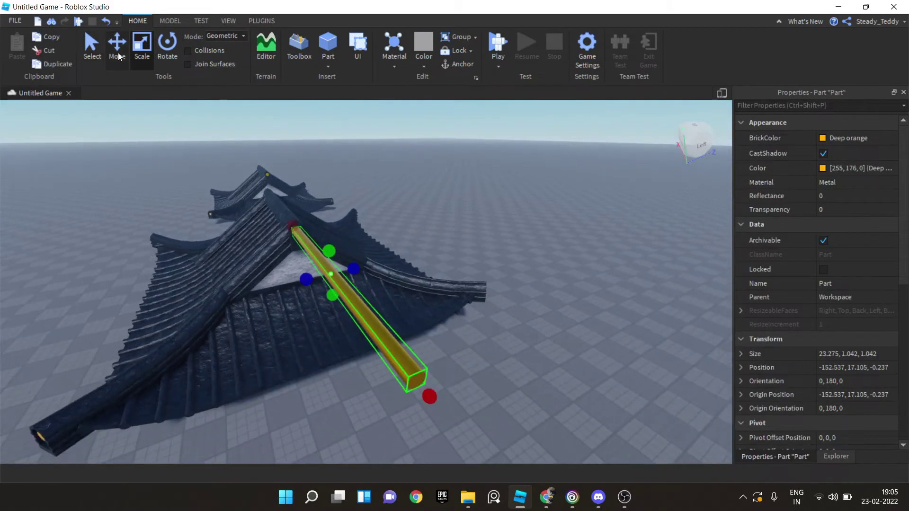
left_click(117, 47)
left_click_drag(371, 236, 382, 258)
right_click_drag(382, 258, 301, 239)
left_click_drag(279, 202, 303, 189)
right_click_drag(303, 190, 413, 294)
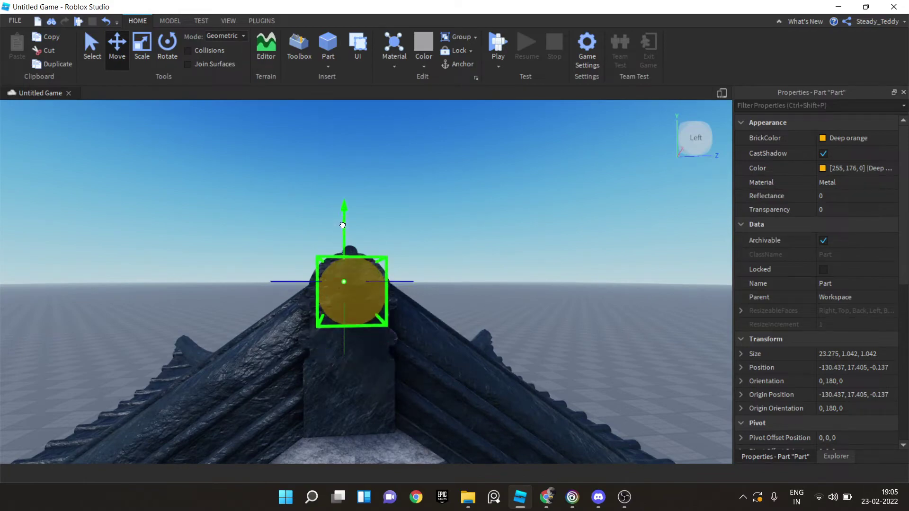
left_click_drag(342, 225, 343, 220)
right_click_drag(343, 221, 199, 199)
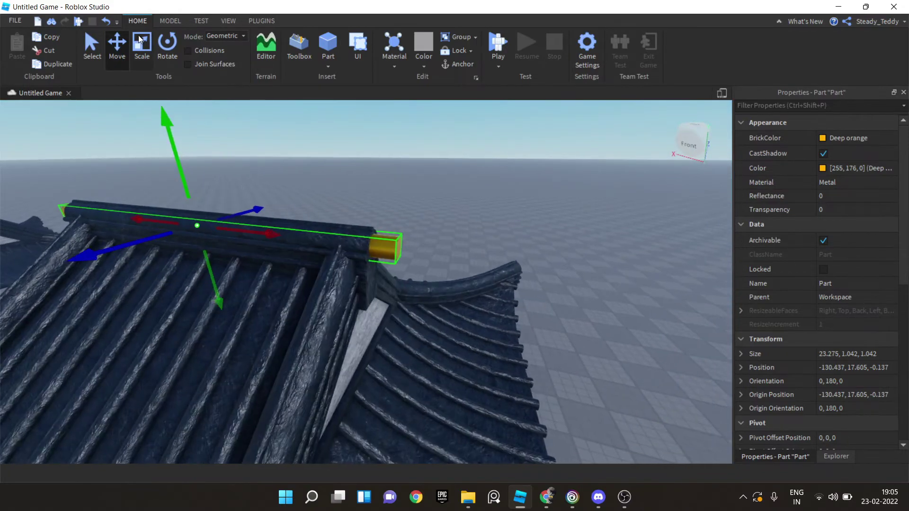
Step: Shorten the rod to 21.375 × 1.042 × 1.042 so its gold cap sits flush at the ridge end
left_click(134, 61)
right_click_drag(331, 265, 438, 282)
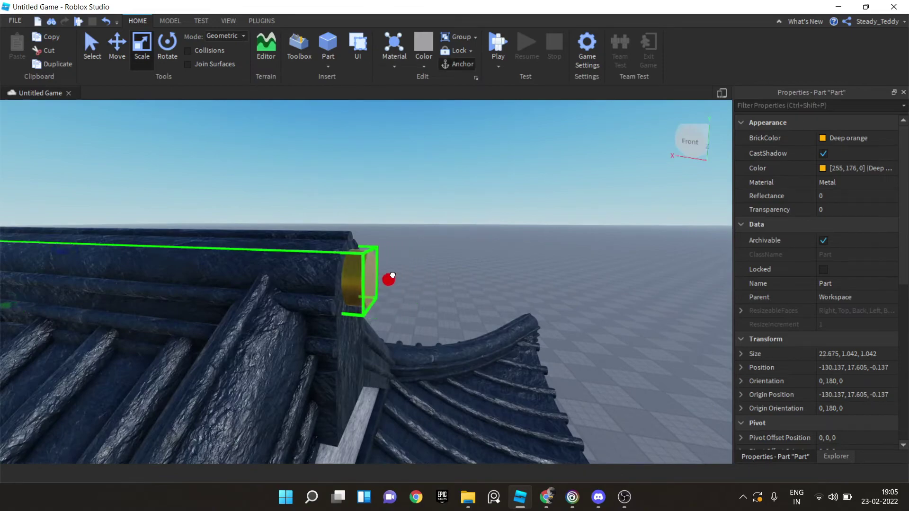
left_click_drag(379, 274, 377, 274)
right_click_drag(378, 274, 225, 271)
left_click_drag(224, 271, 242, 271)
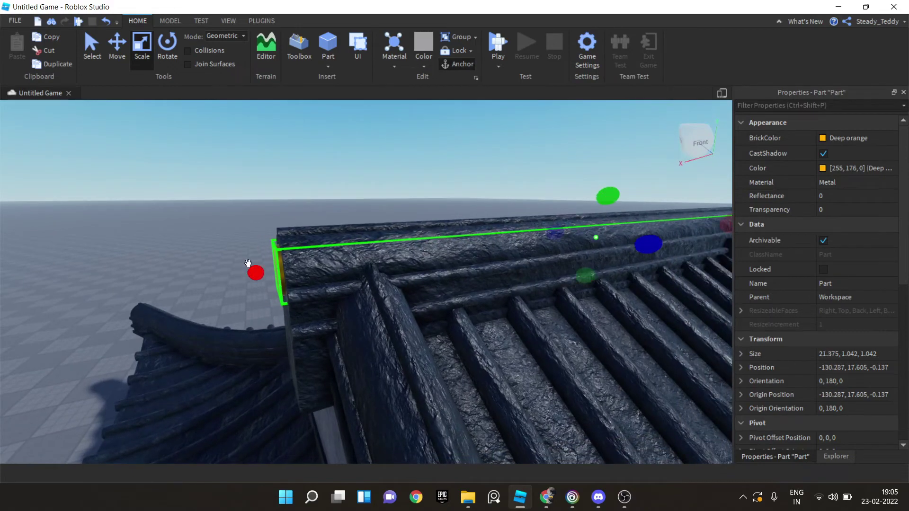
left_click(274, 200)
scroll(275, 199, "down", 10)
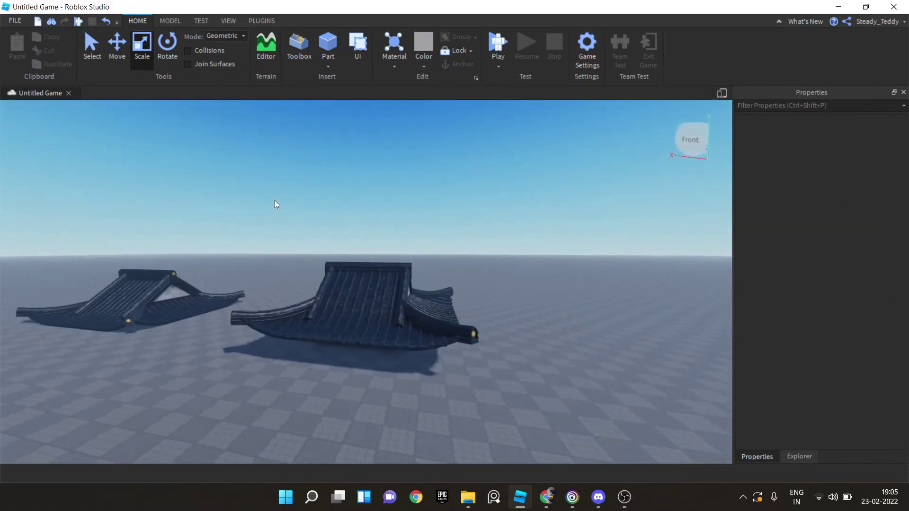
Step: Box-select every part of the centre roof and group them into one model with Ctrl+G
right_click_drag(274, 201, 250, 178)
left_click_drag(244, 175, 477, 275)
left_click_drag(611, 334, 615, 337)
key("f")
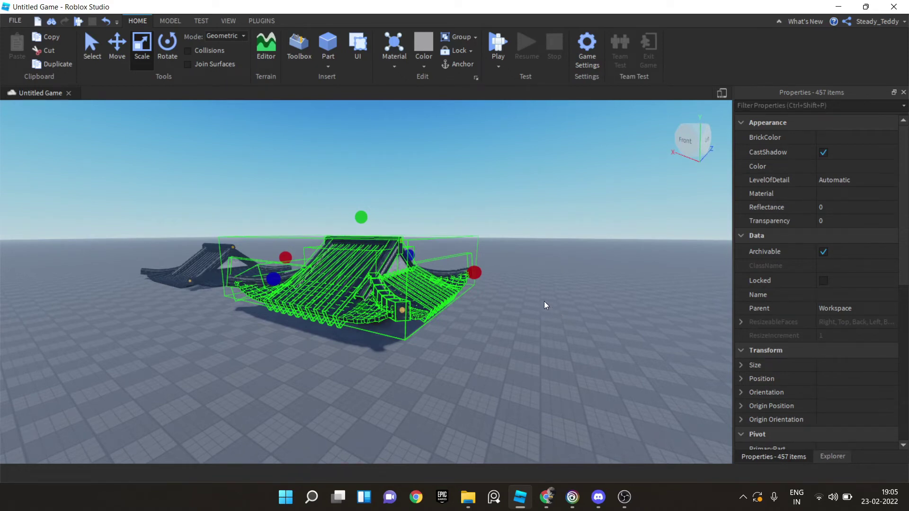
key("ctrl+g")
Step: Orbit around the grouped roof to inspect the curved eaves and gold ridge caps
left_click(462, 316)
scroll(462, 315, "up", 5)
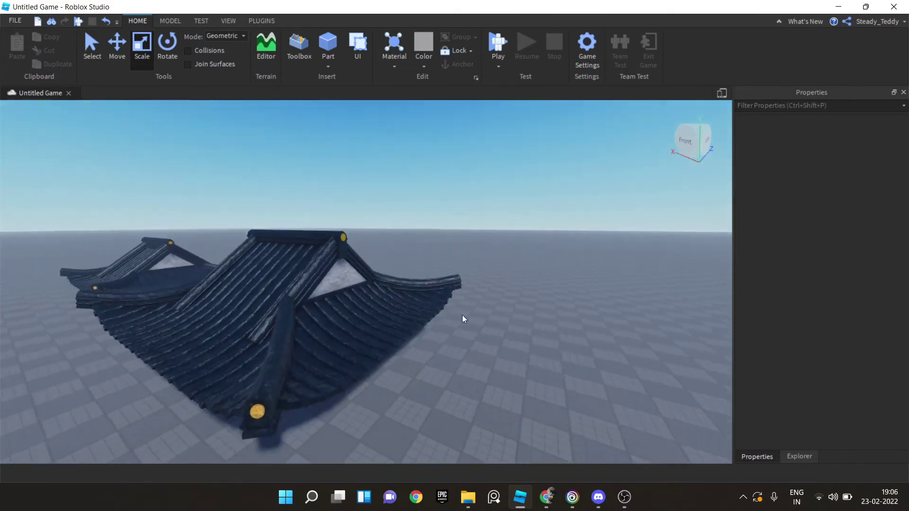
right_click_drag(462, 314, 462, 314)
scroll(424, 321, "down", 2)
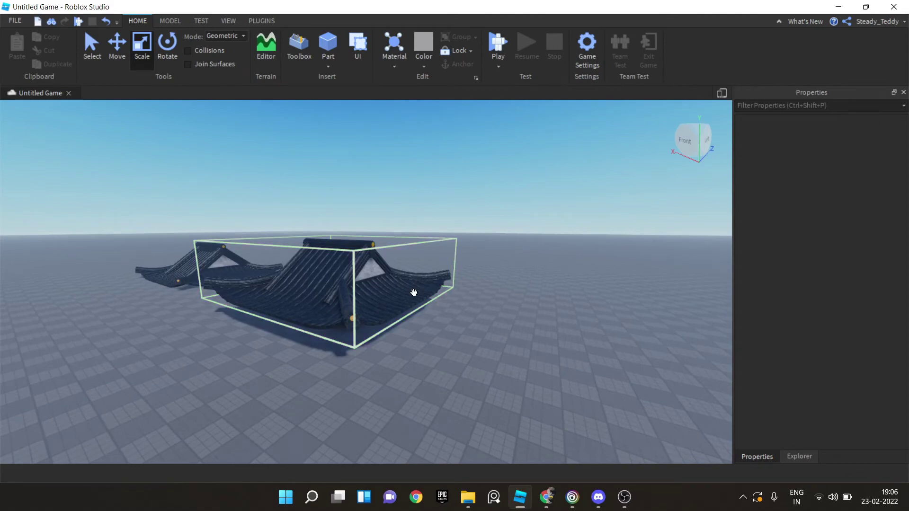
right_click_drag(413, 293, 414, 293)
scroll(413, 293, "up", 3)
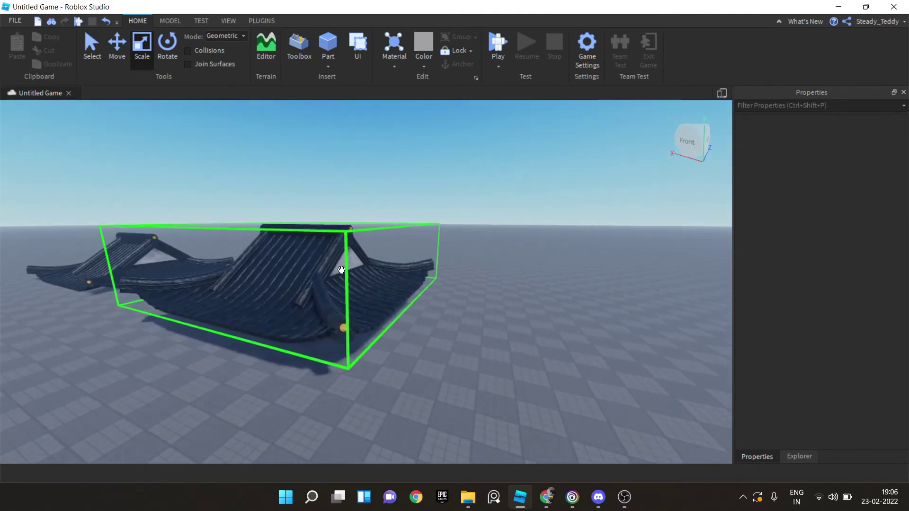
right_click_drag(341, 269, 357, 266)
scroll(467, 251, "up", 6)
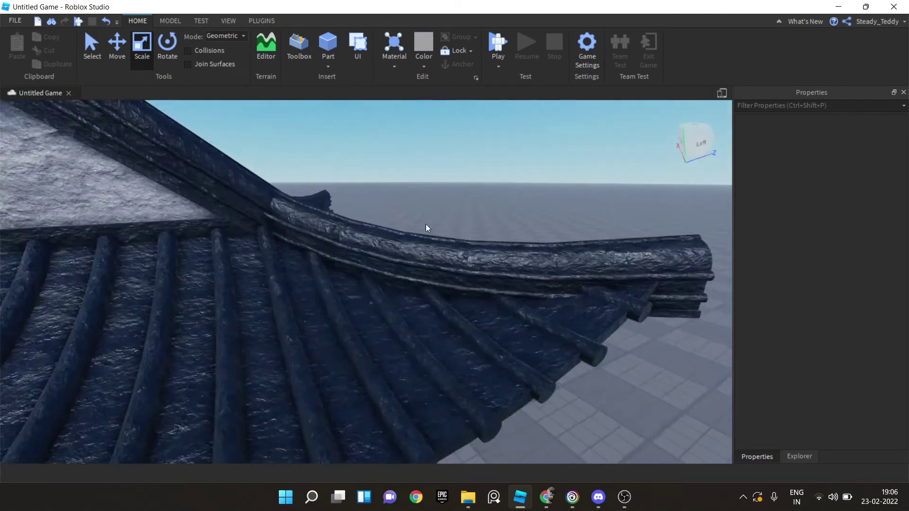
scroll(426, 227, "down", 5)
right_click_drag(426, 228, 428, 224)
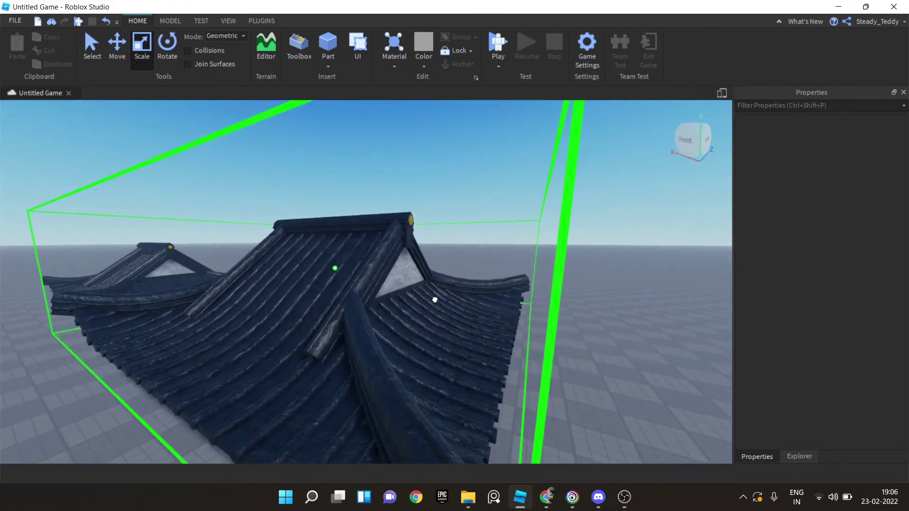
Step: Test-move the roof model as one piece, then undo the move with Ctrl+Z
left_click(435, 300)
right_click_drag(330, 222, 334, 273)
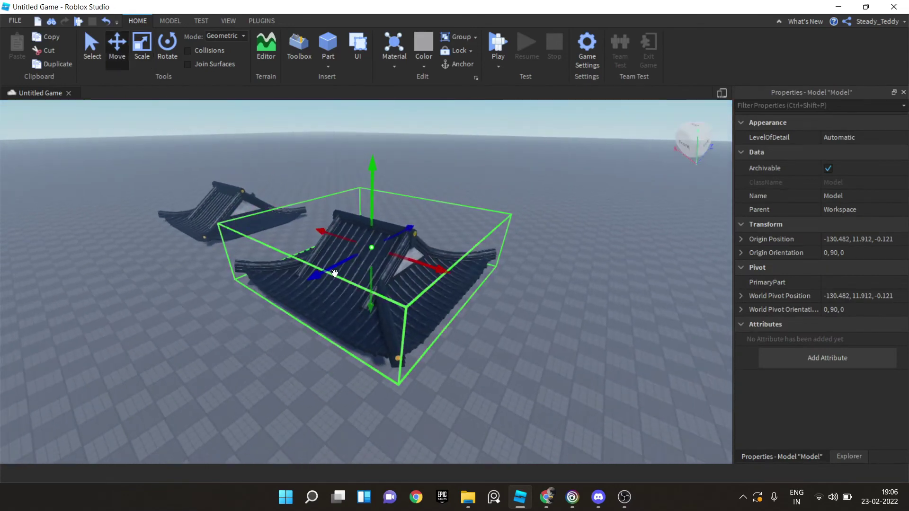
left_click_drag(340, 273, 342, 272)
key("ctrl+z")
right_click_drag(290, 193, 293, 186)
left_click(293, 187)
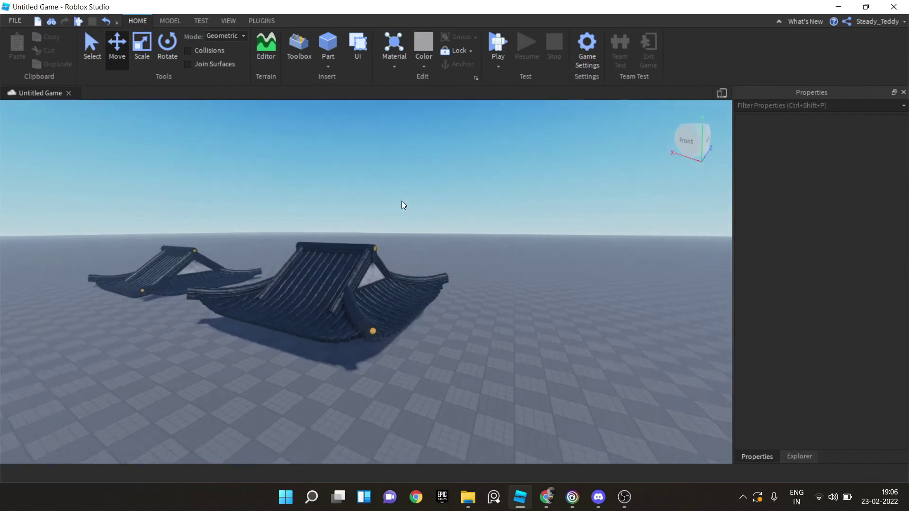
scroll(429, 200, "up", 3)
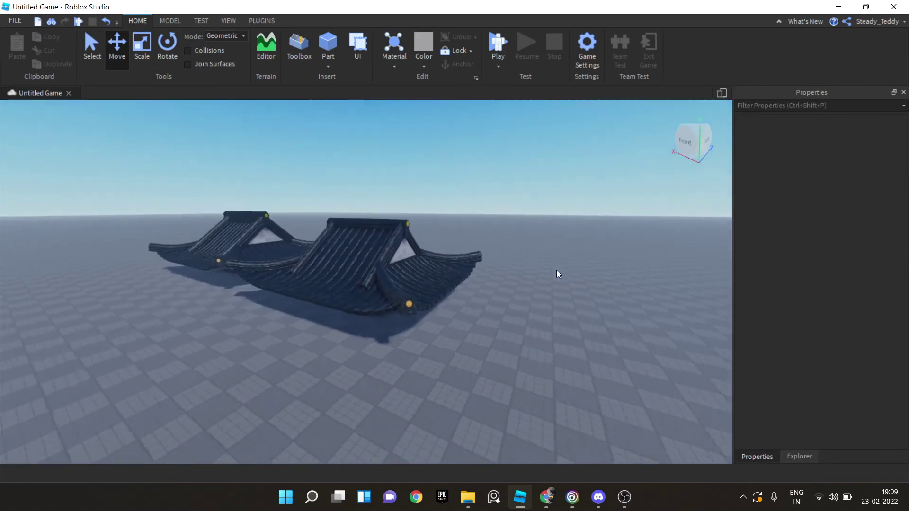
key("w")
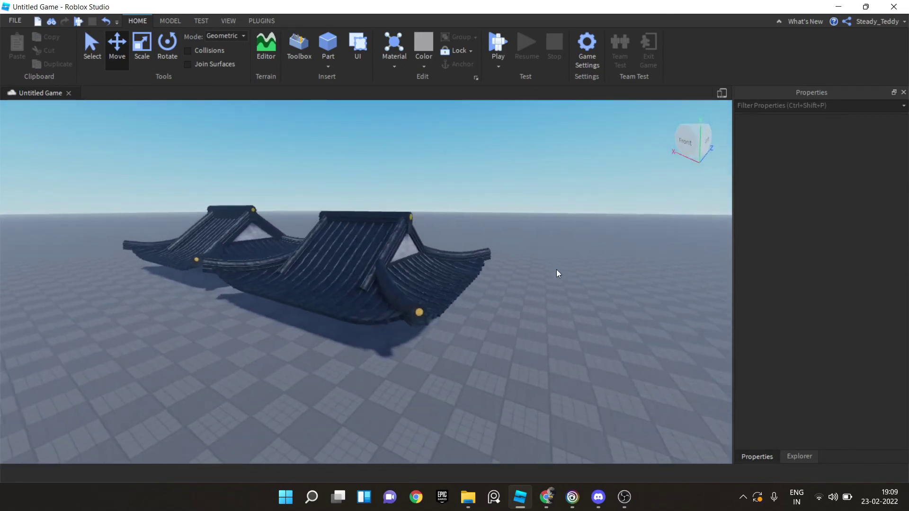
key("w")
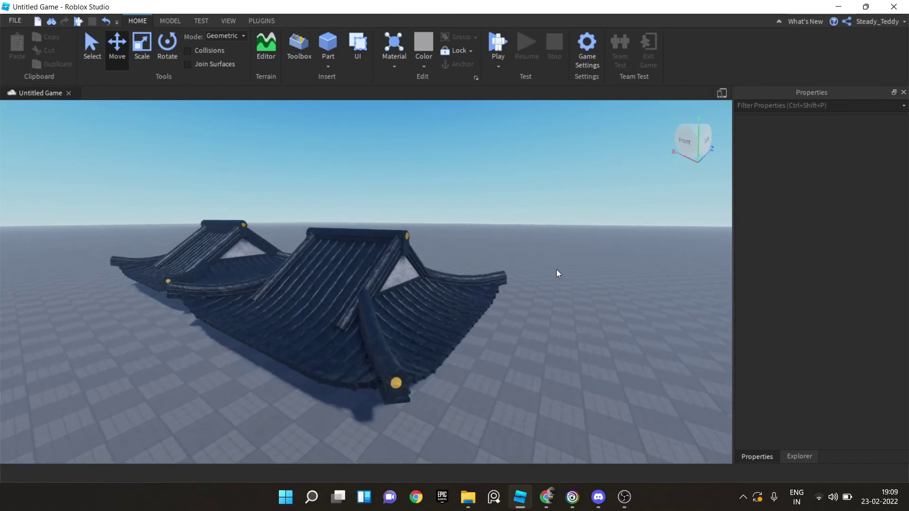
scroll(555, 269, "up", 3)
scroll(556, 269, "down", 5)
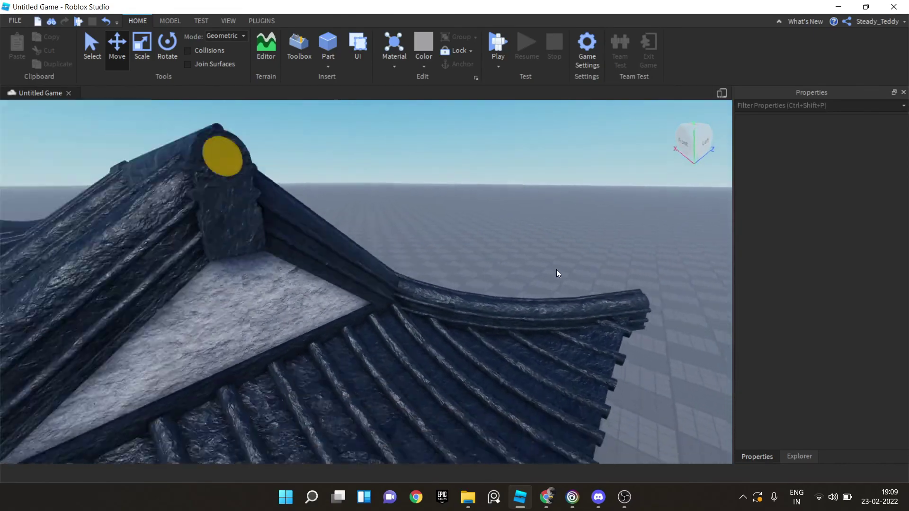
scroll(502, 230, "up", 8)
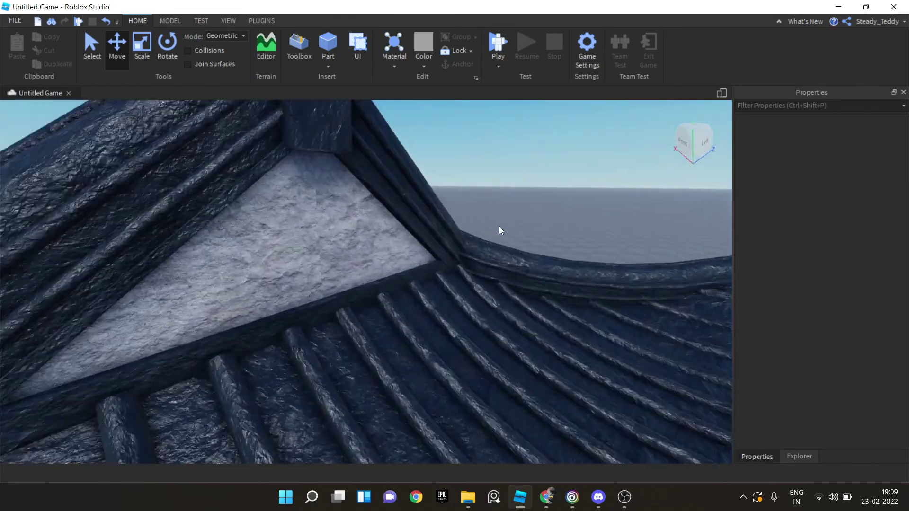
scroll(500, 230, "down", 10)
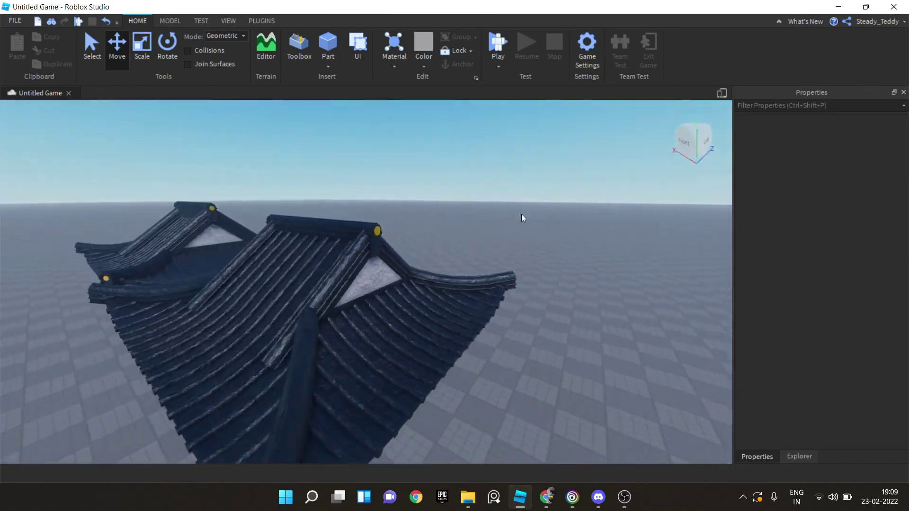
right_click_drag(490, 201, 506, 192)
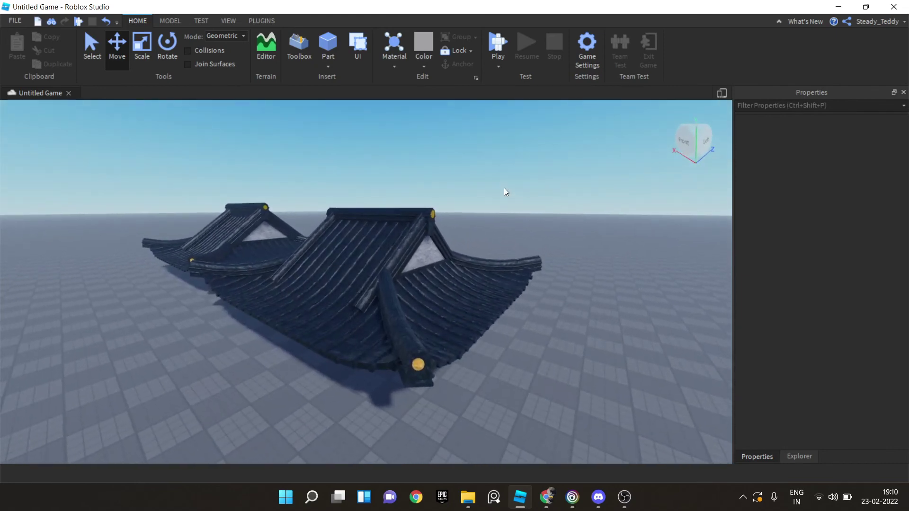
right_click_drag(504, 189, 504, 188)
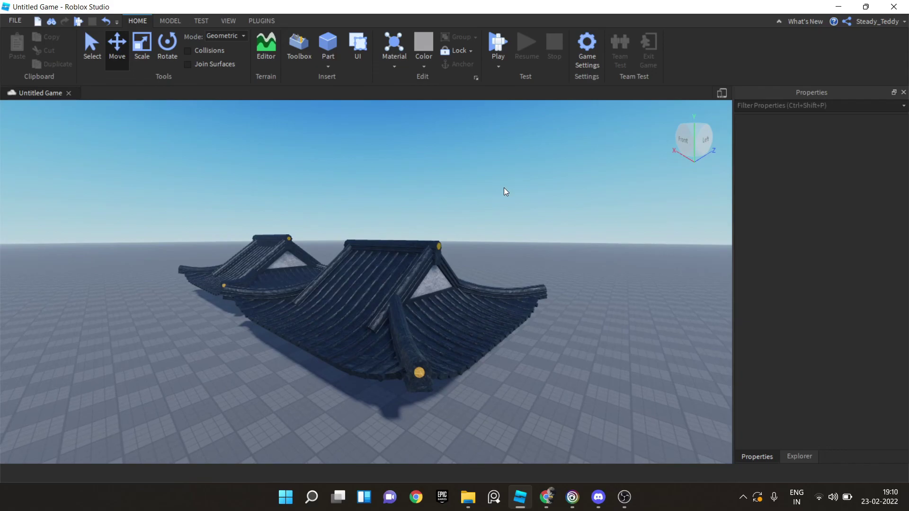